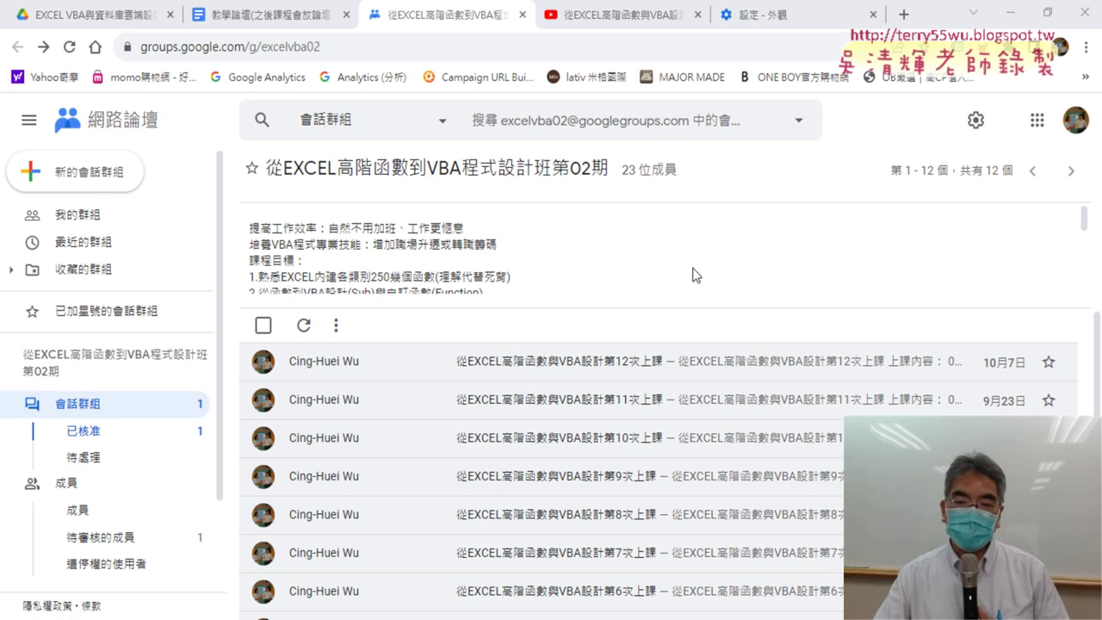
# Open the 從EXCEL高階函數與VBA設計第12次上課 thread from the group's conversation list.
pyautogui.scroll(-3, 714, 471)
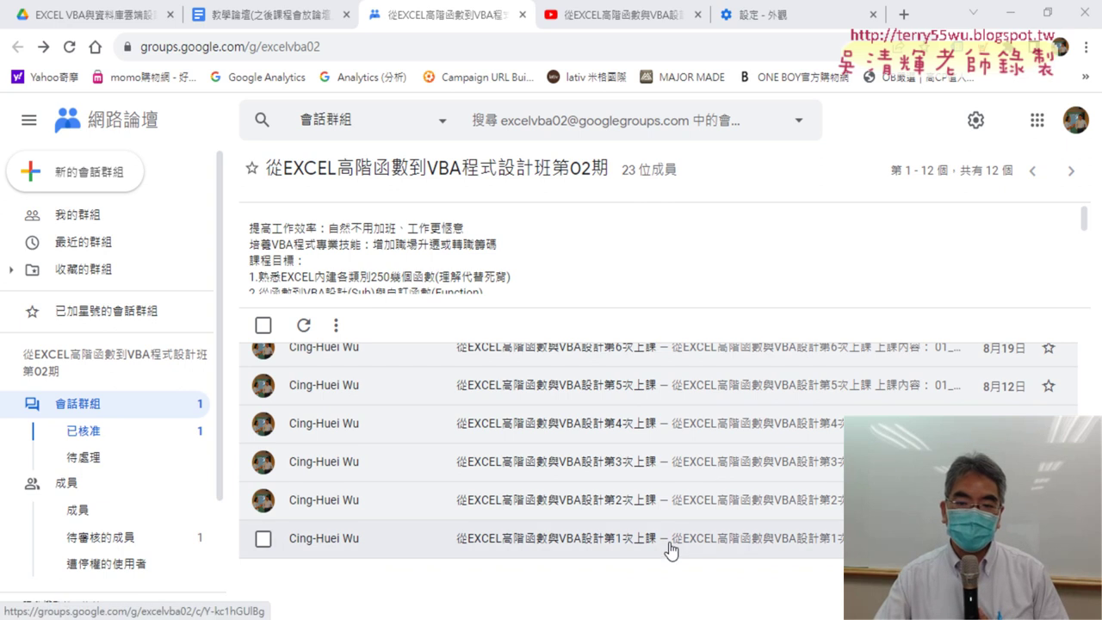
pyautogui.scroll(3, 670, 548)
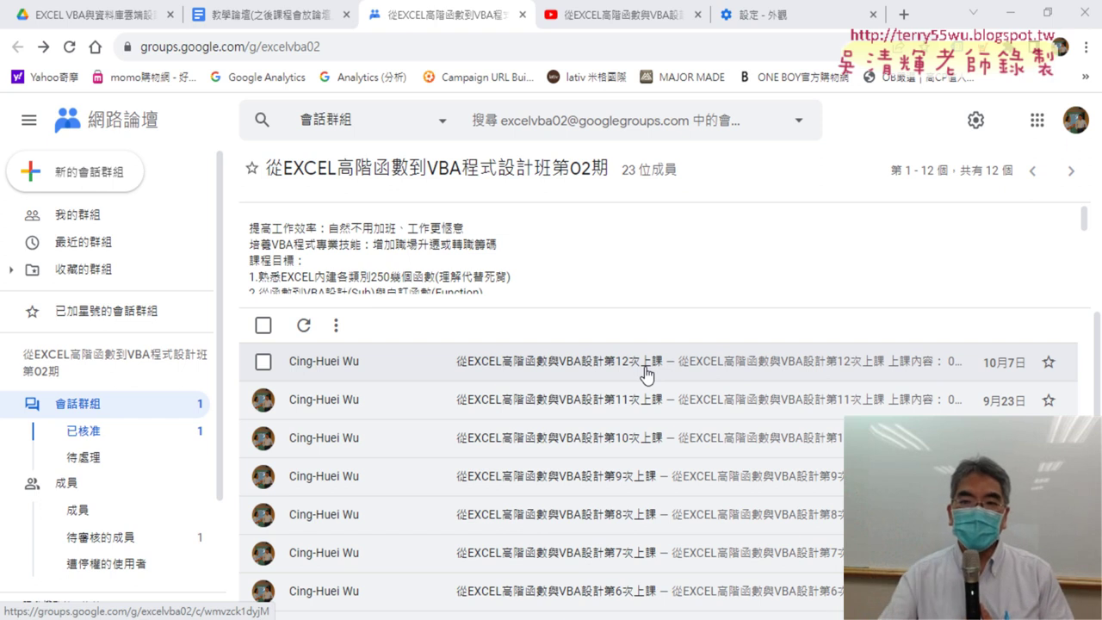
pyautogui.click(642, 366)
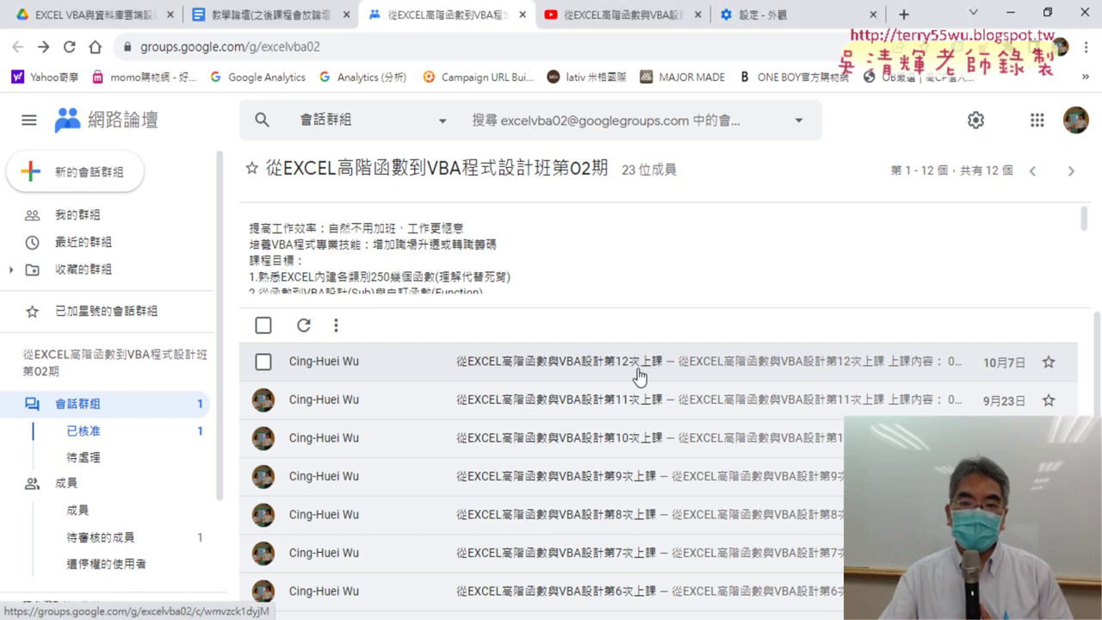
# Zoom in on the 12th lesson thread and highlight the 所屬單位查詢 topic on line 01.
pyautogui.scroll(-1, 638, 376)
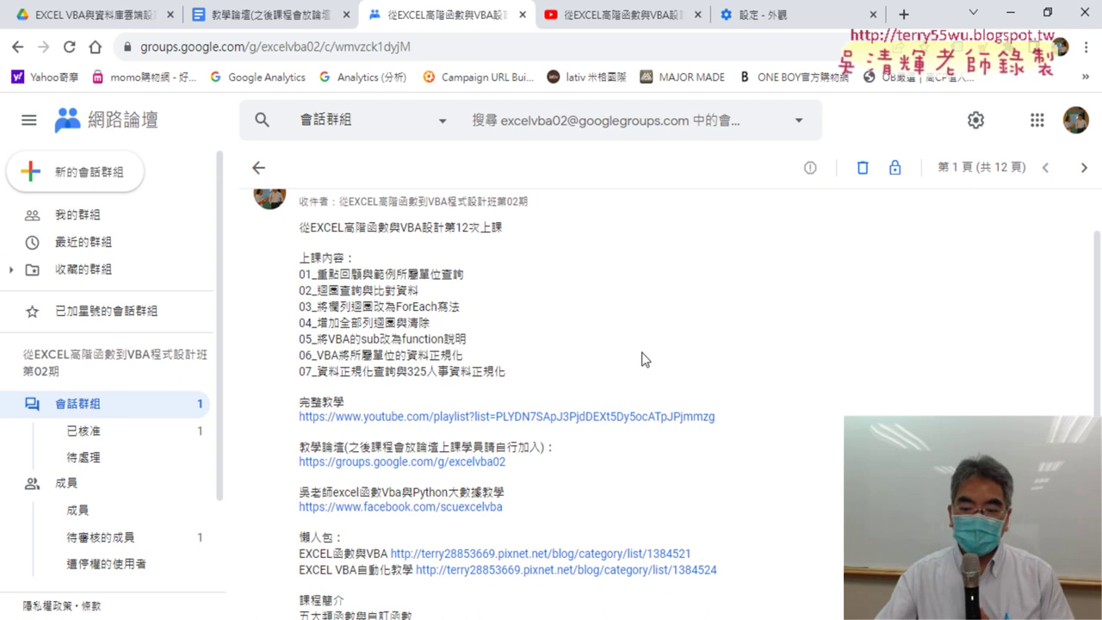
pyautogui.hotkey('ctrl', '+')
pyautogui.hotkey('ctrl', '+')
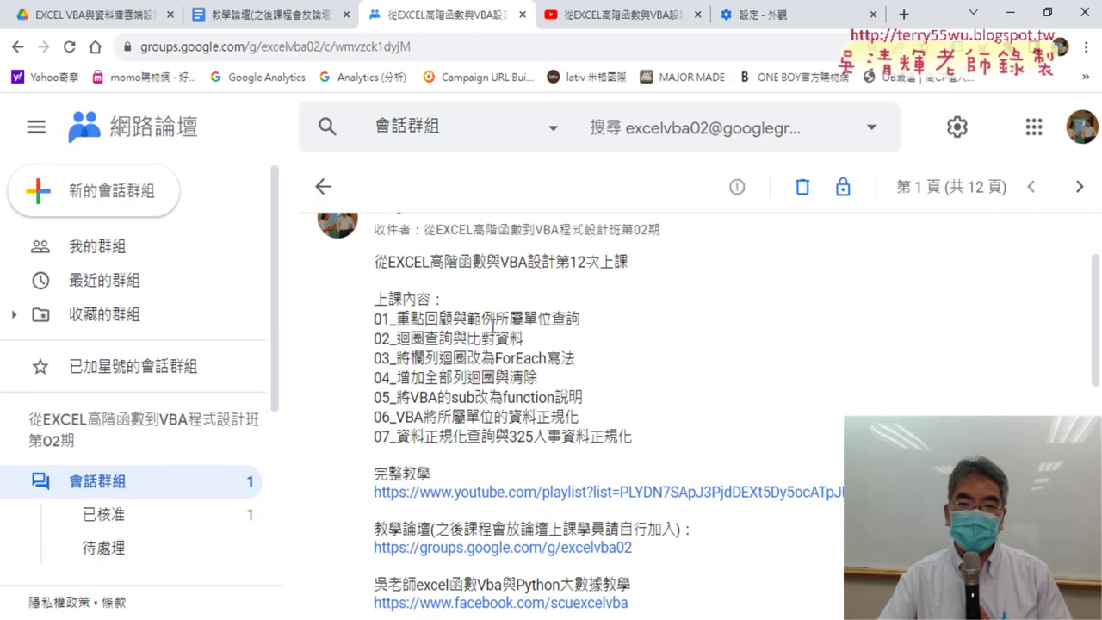
pyautogui.moveTo(495, 319); pyautogui.dragTo(585, 320)
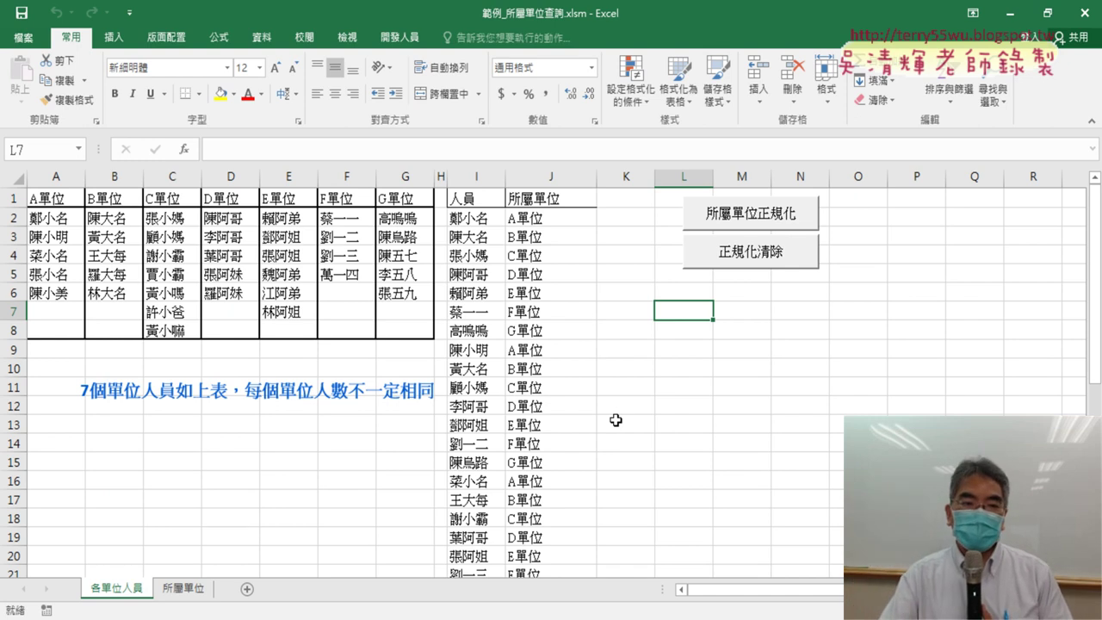
pyautogui.moveTo(51, 199); pyautogui.dragTo(382, 324)
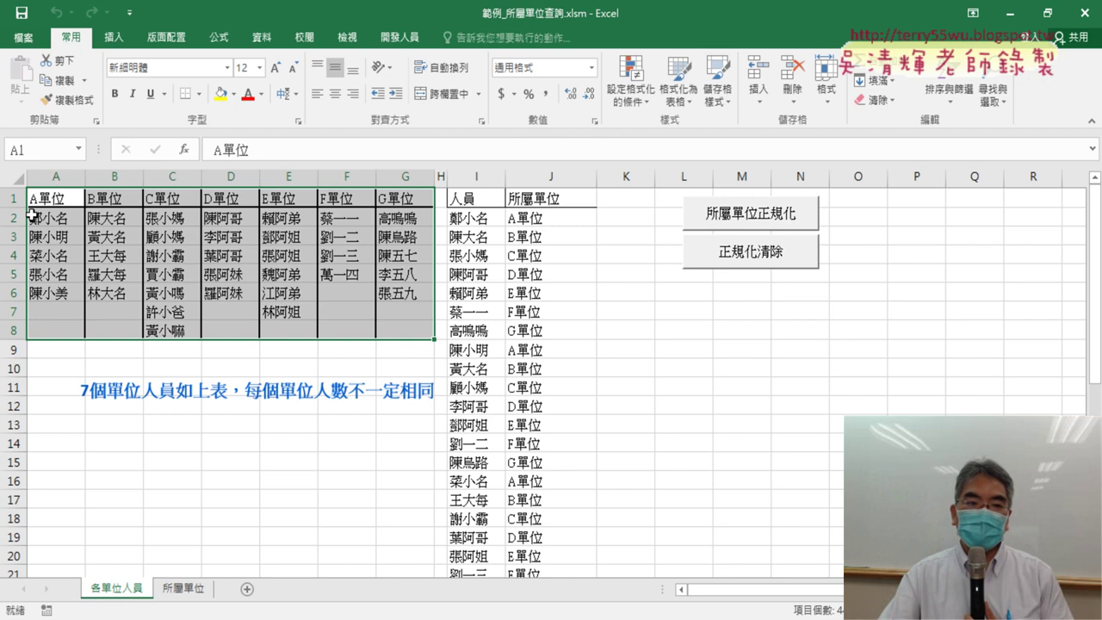
pyautogui.moveTo(32, 215); pyautogui.dragTo(404, 342)
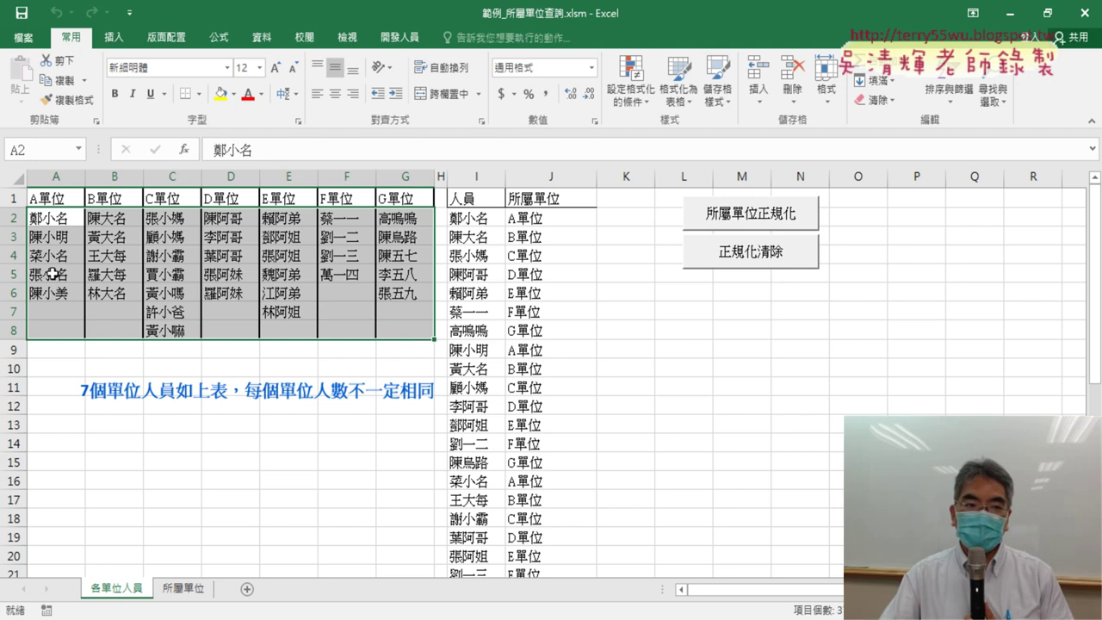
pyautogui.click(50, 197)
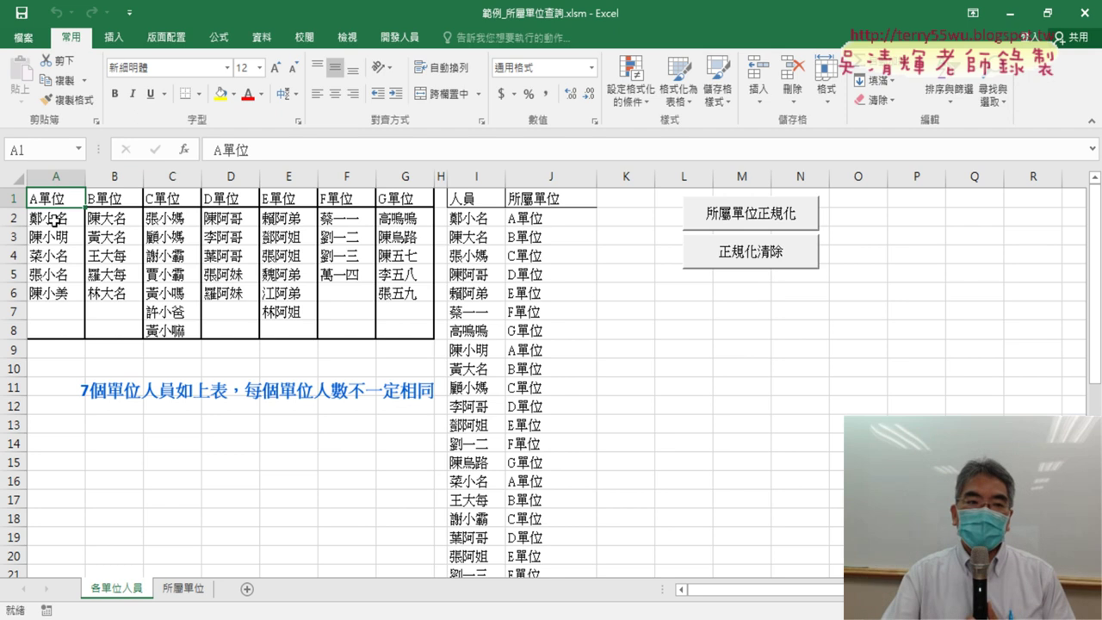
pyautogui.moveTo(55, 218); pyautogui.dragTo(415, 324)
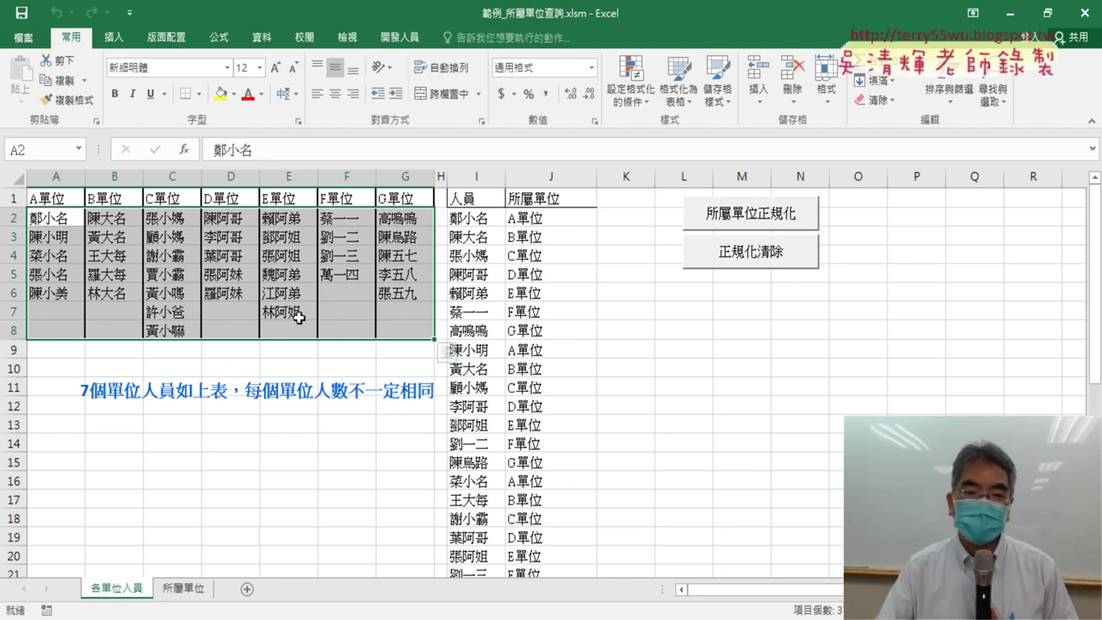
pyautogui.moveTo(313, 619)
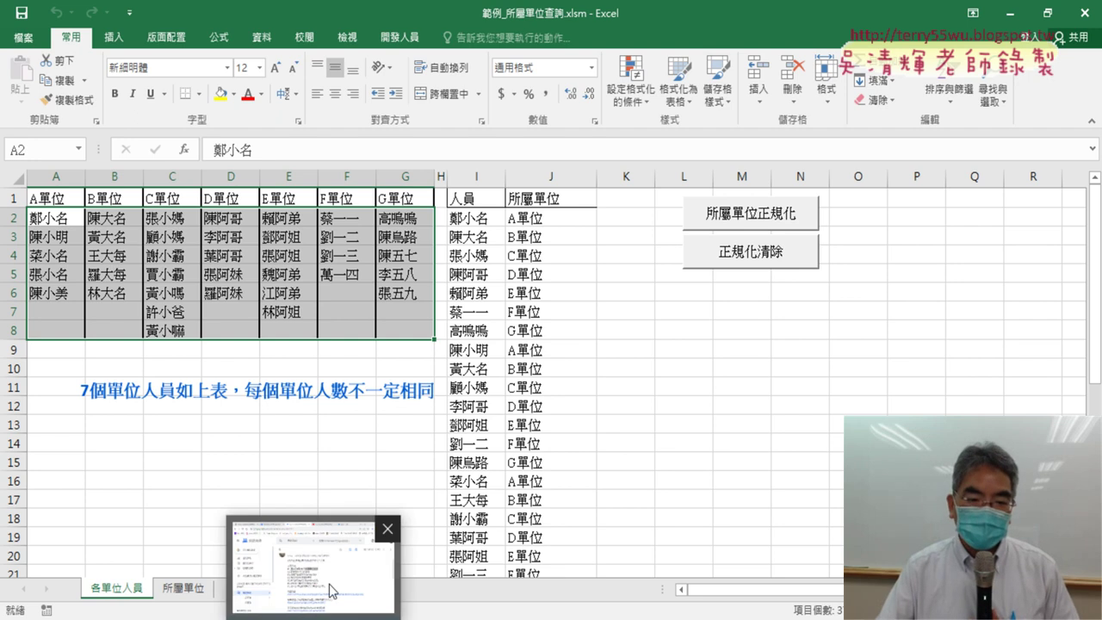
# In Drive, go through _雲端白板畫面 and 05_檢視與參照函數 to open 範例_所屬單位查詢程式碼.
pyautogui.click(352, 551)
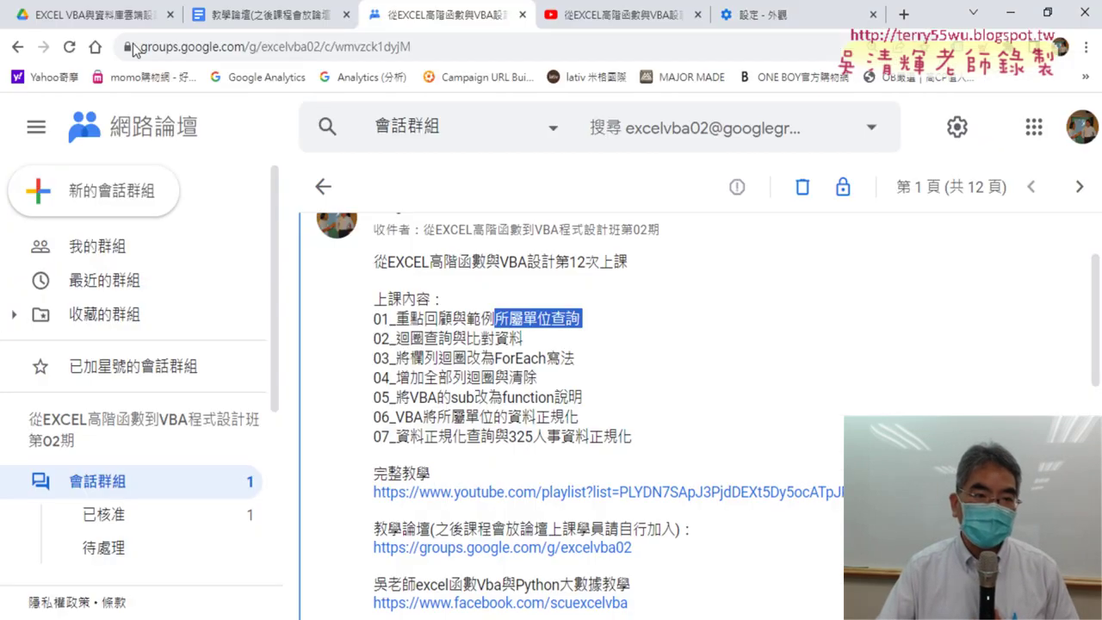
pyautogui.click(103, 16)
pyautogui.click(357, 297)
pyautogui.doubleClick(357, 296)
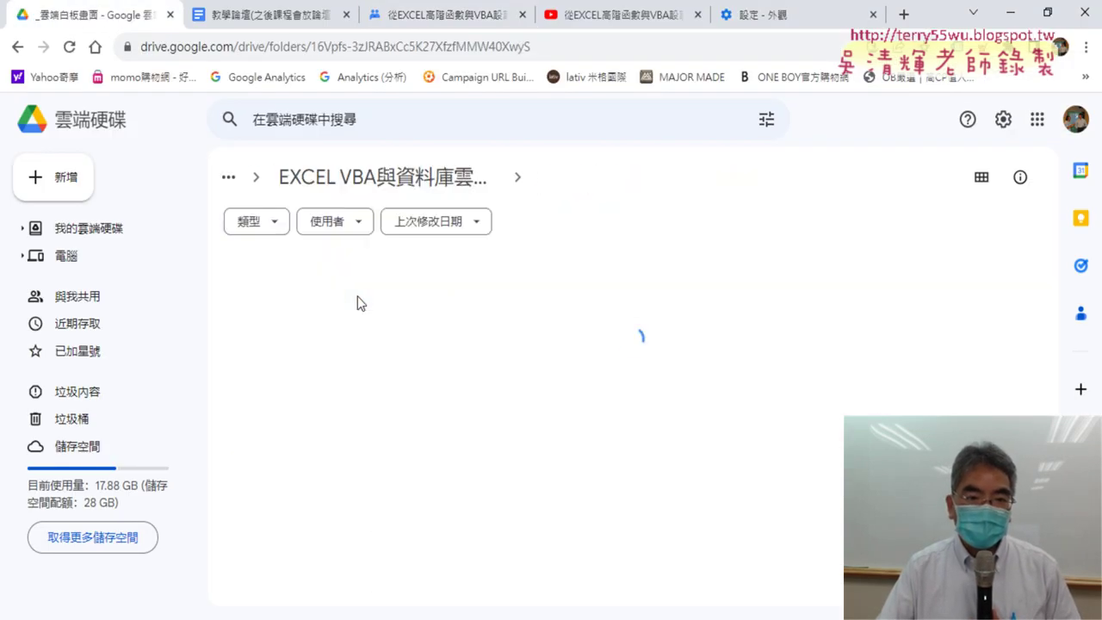
pyautogui.click(368, 406)
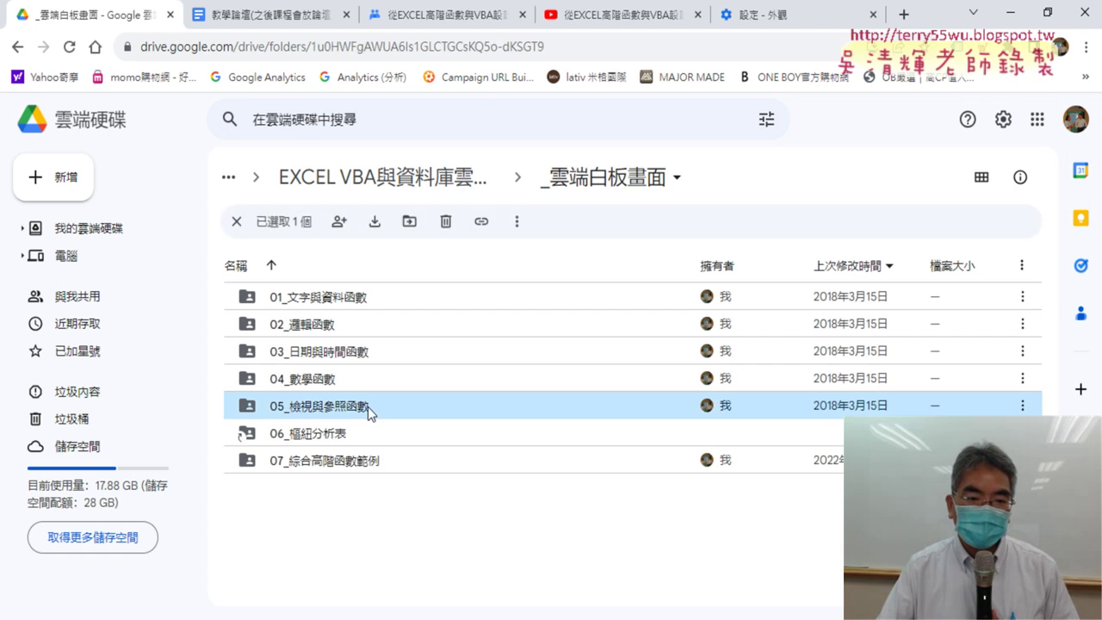
pyautogui.doubleClick(368, 407)
pyautogui.scroll(-3, 529, 405)
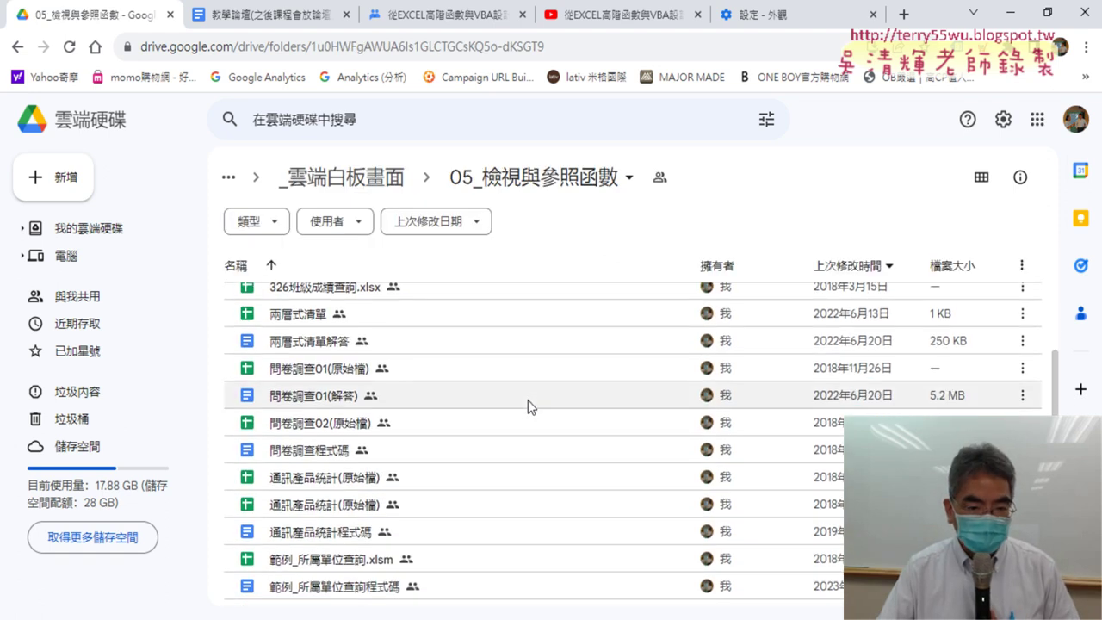
pyautogui.scroll(-1, 446, 521)
pyautogui.click(382, 502)
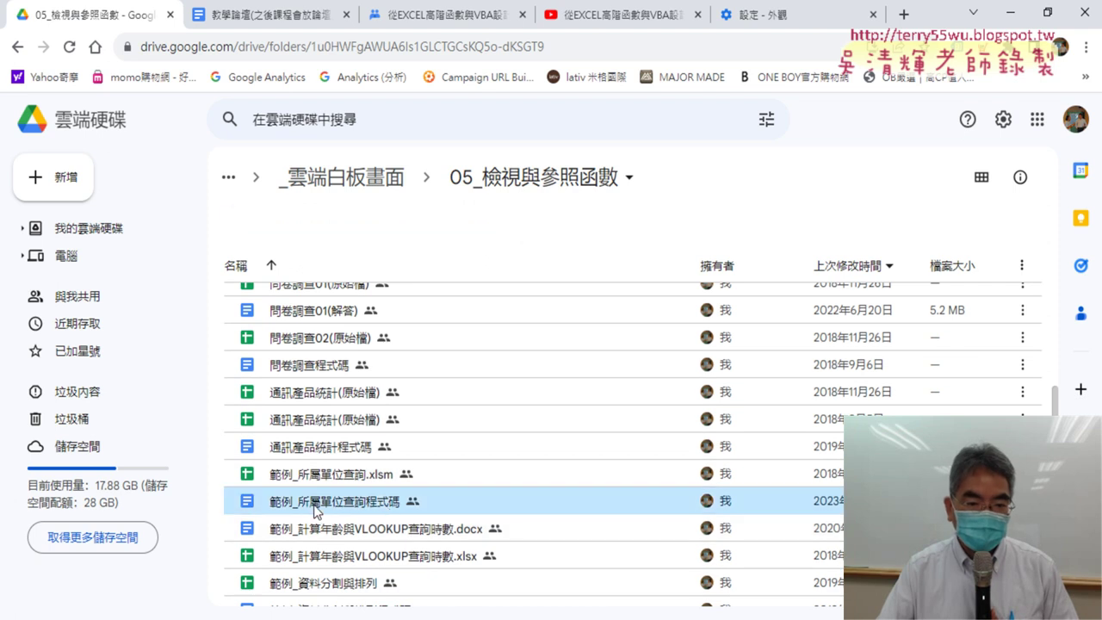
pyautogui.doubleClick(381, 502)
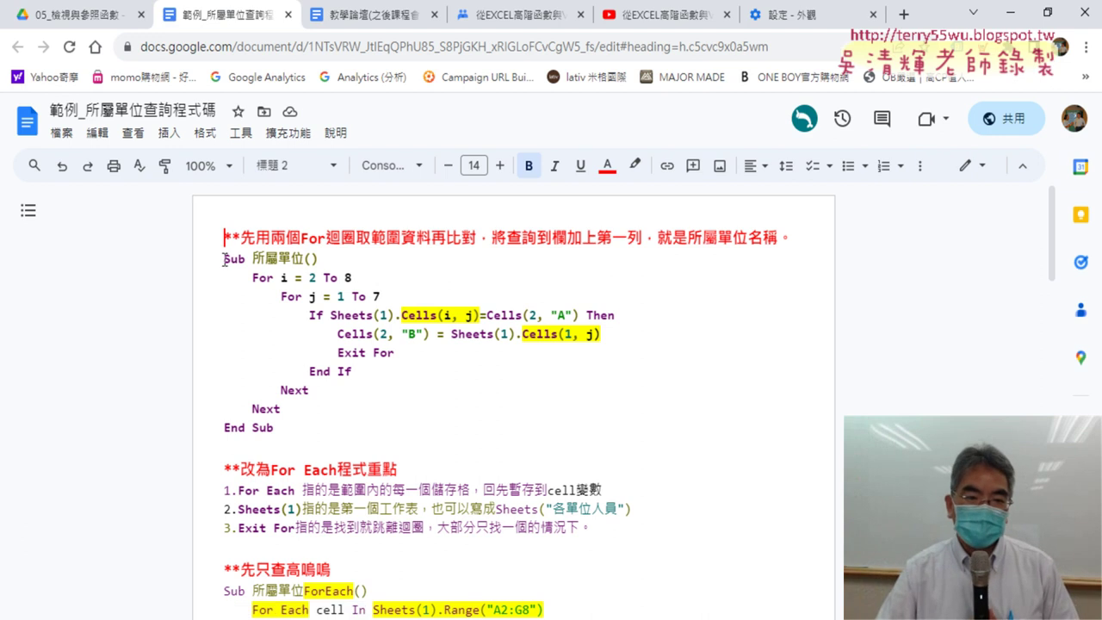
# Highlight the Sub block, the For i = 2 To 8 and For j = 1 To 7 lines, and bound 7, then return to Excel.
pyautogui.moveTo(224, 258); pyautogui.dragTo(311, 428)
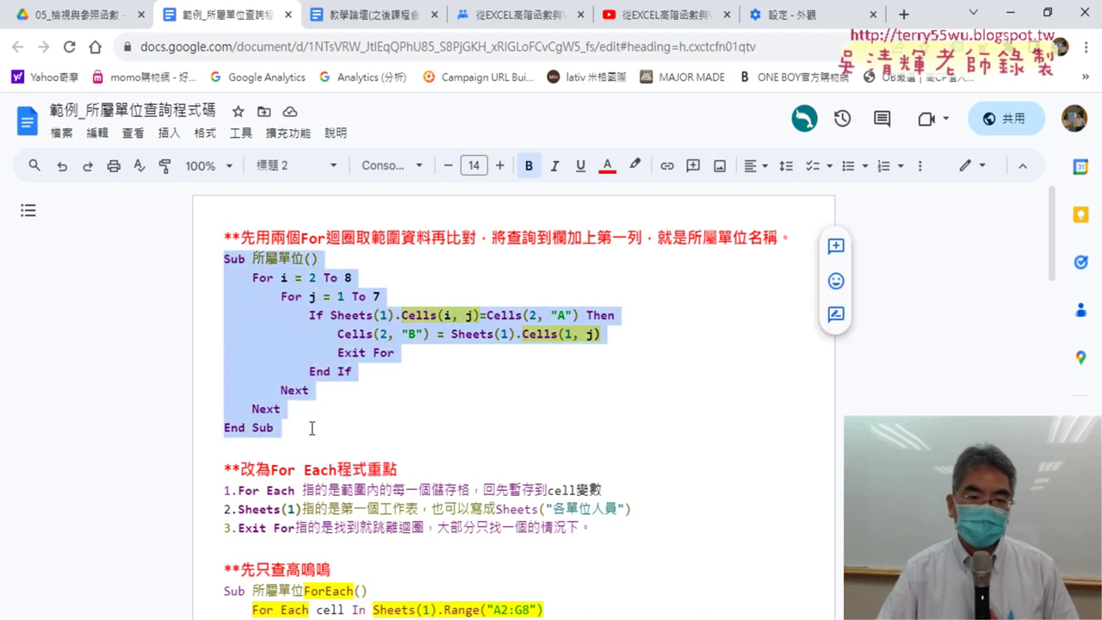
pyautogui.click(315, 296)
pyautogui.moveTo(251, 277); pyautogui.dragTo(372, 277)
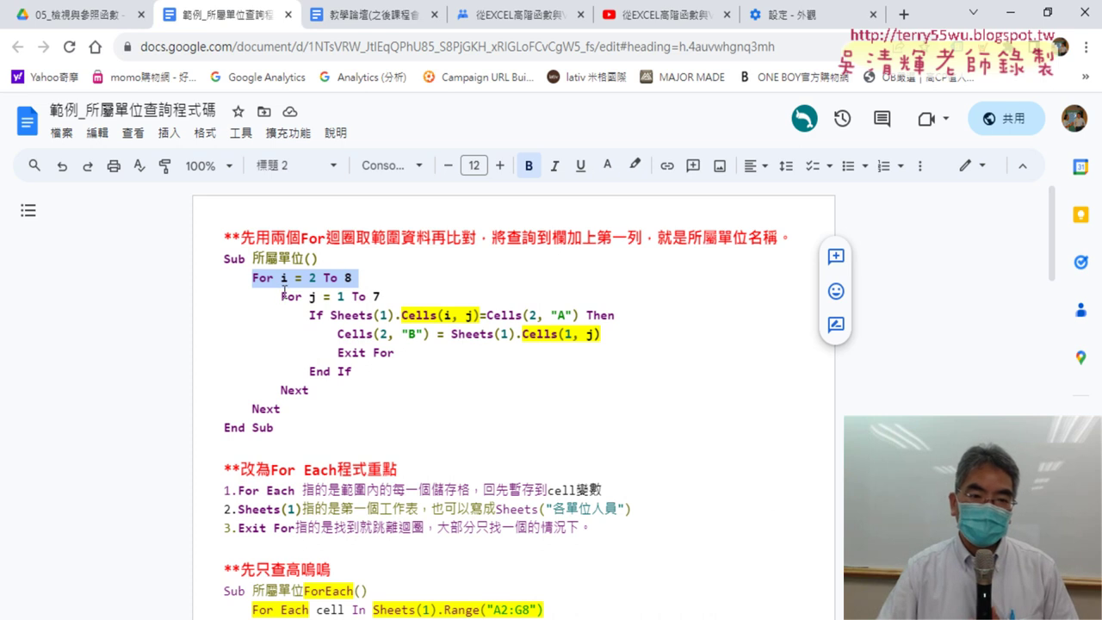
pyautogui.moveTo(282, 296); pyautogui.dragTo(389, 296)
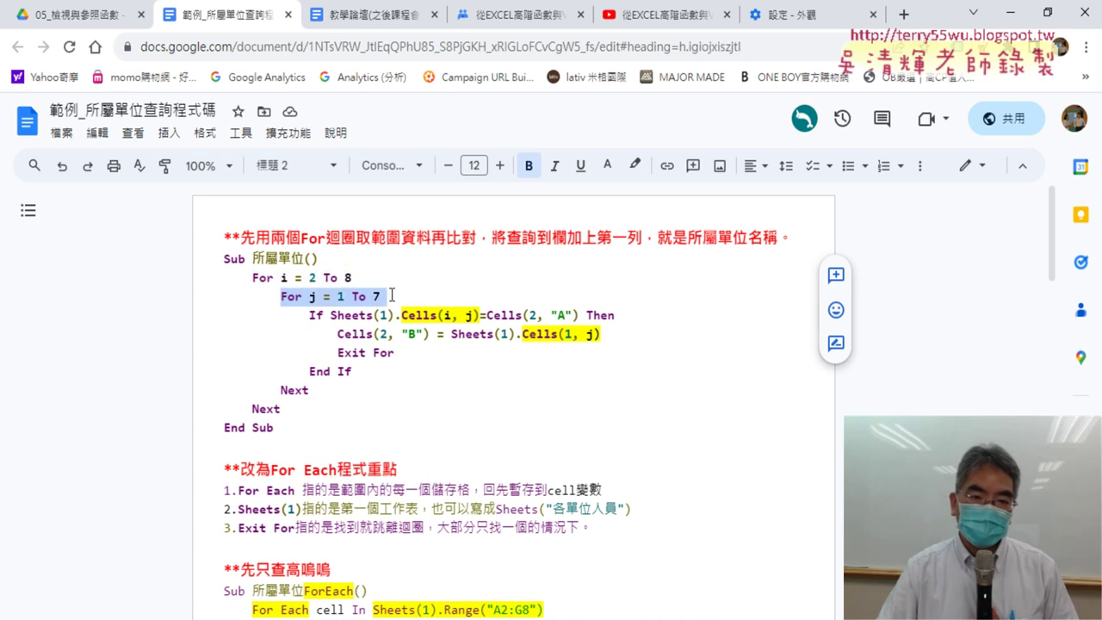
pyautogui.click(340, 296)
pyautogui.doubleClick(377, 296)
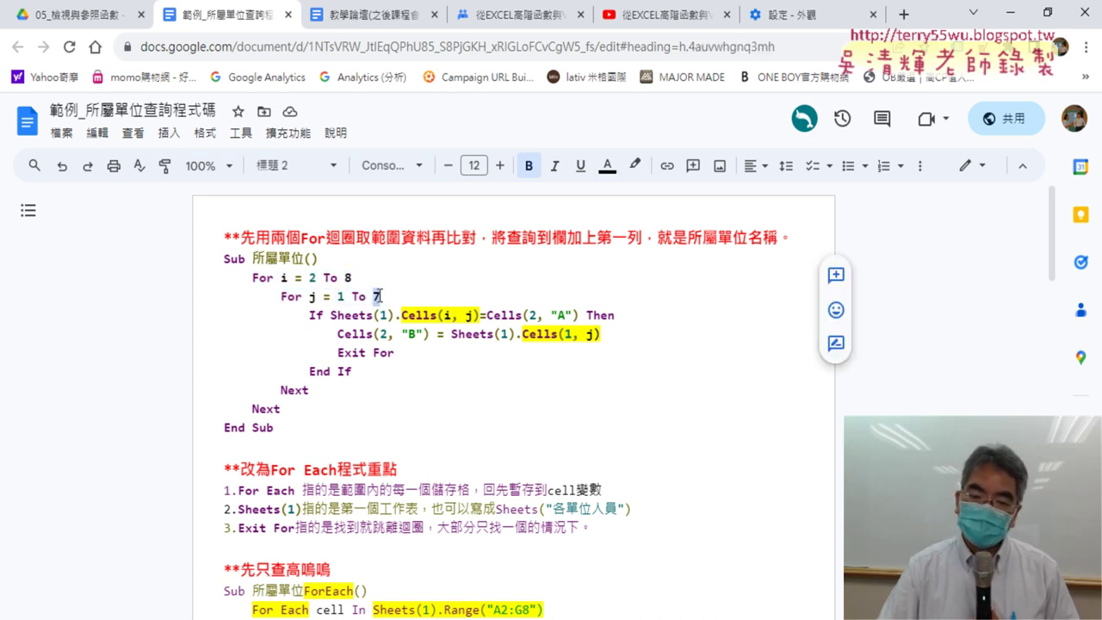
pyautogui.hotkey('alt', 'Tab')
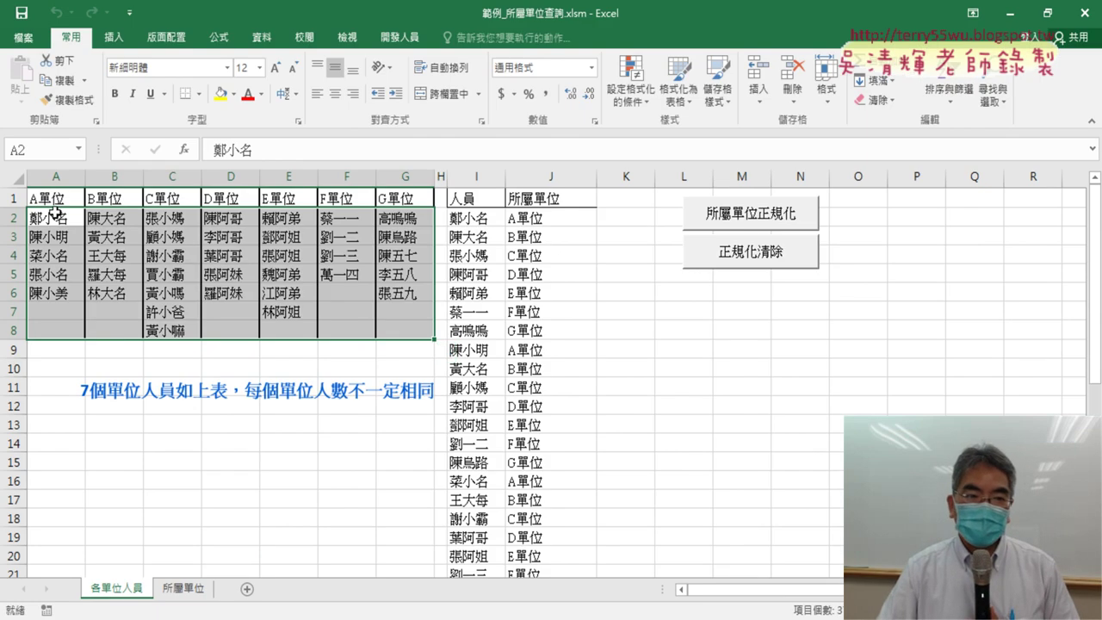
# Reselect A2:G8, then highlight Sheets(1).Cells(i, j) and Cells(2, "A") in the doc's If comparison.
pyautogui.moveTo(55, 213); pyautogui.dragTo(404, 330)
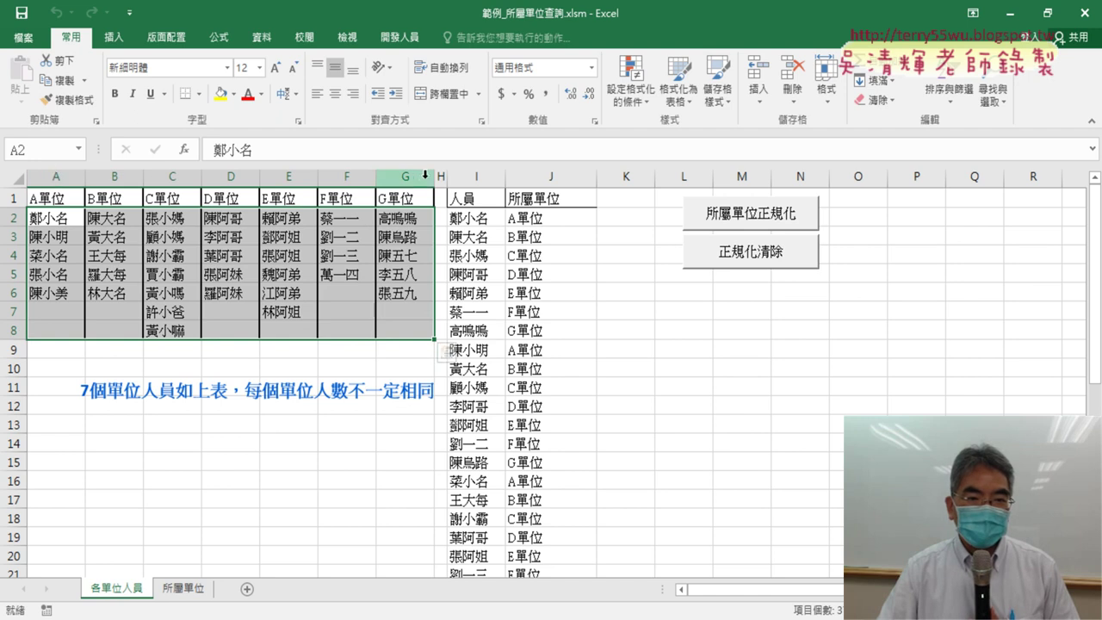
pyautogui.click(58, 218)
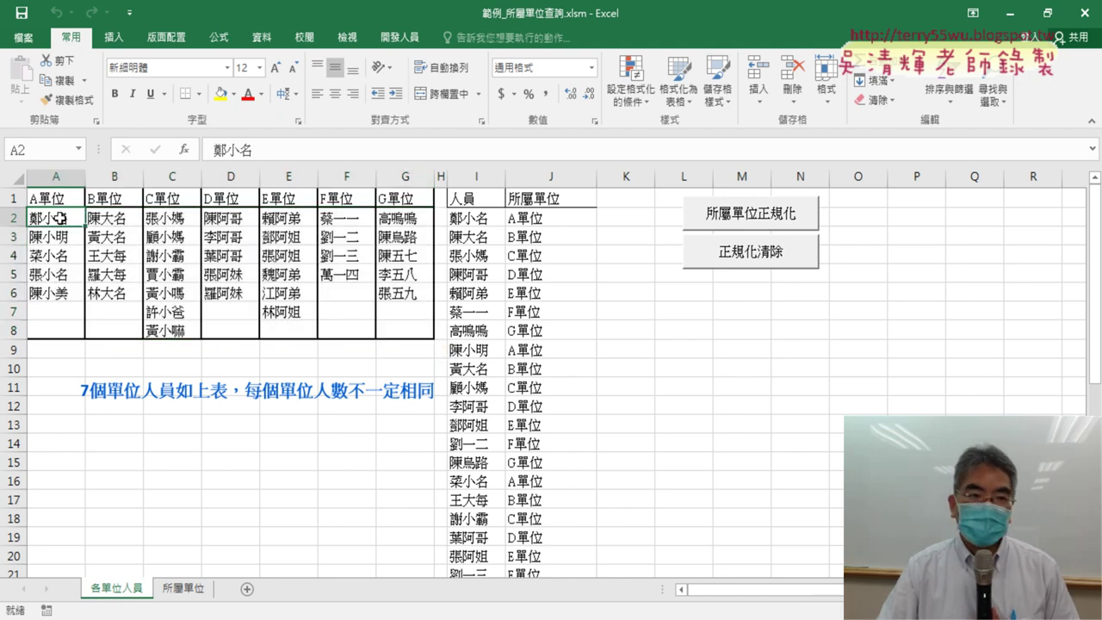
pyautogui.click(1010, 13)
pyautogui.click(400, 328)
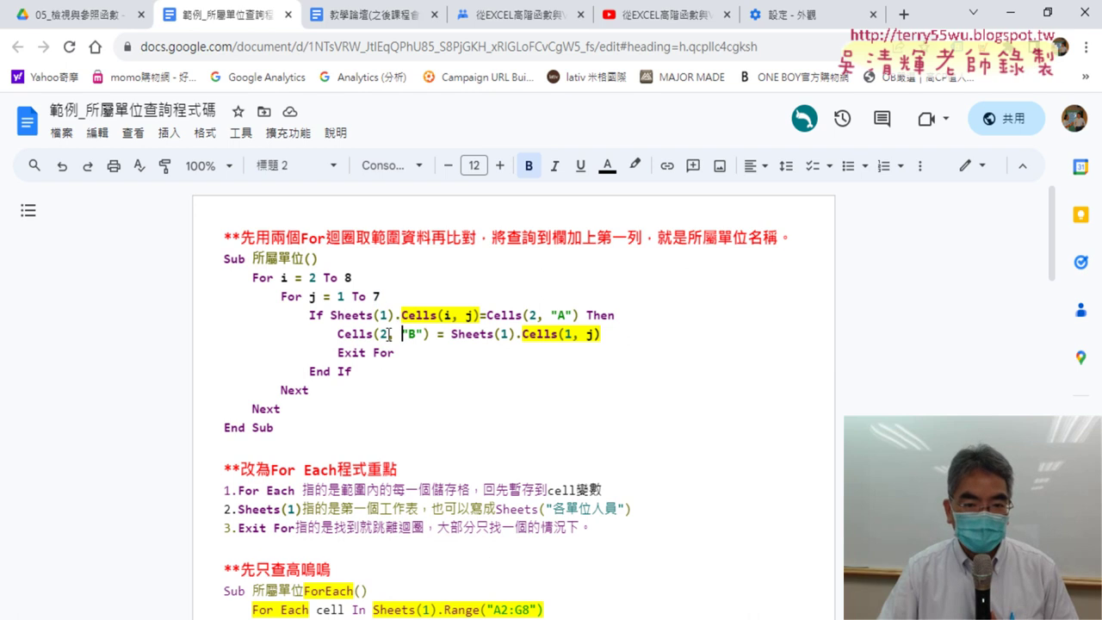
pyautogui.moveTo(332, 315); pyautogui.dragTo(482, 315)
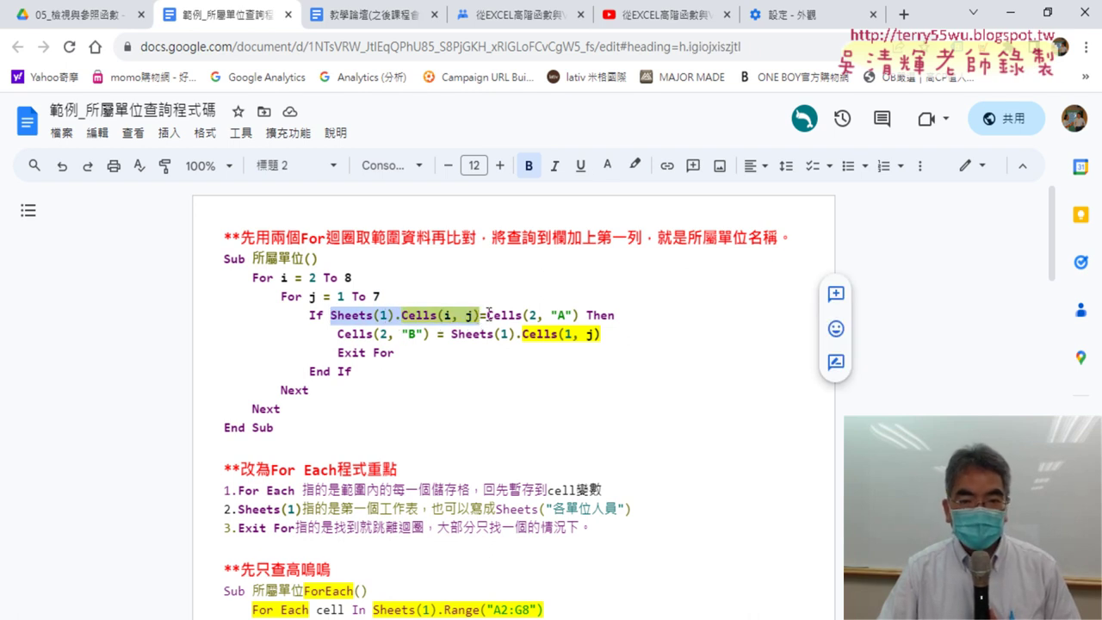
pyautogui.moveTo(487, 315); pyautogui.dragTo(579, 316)
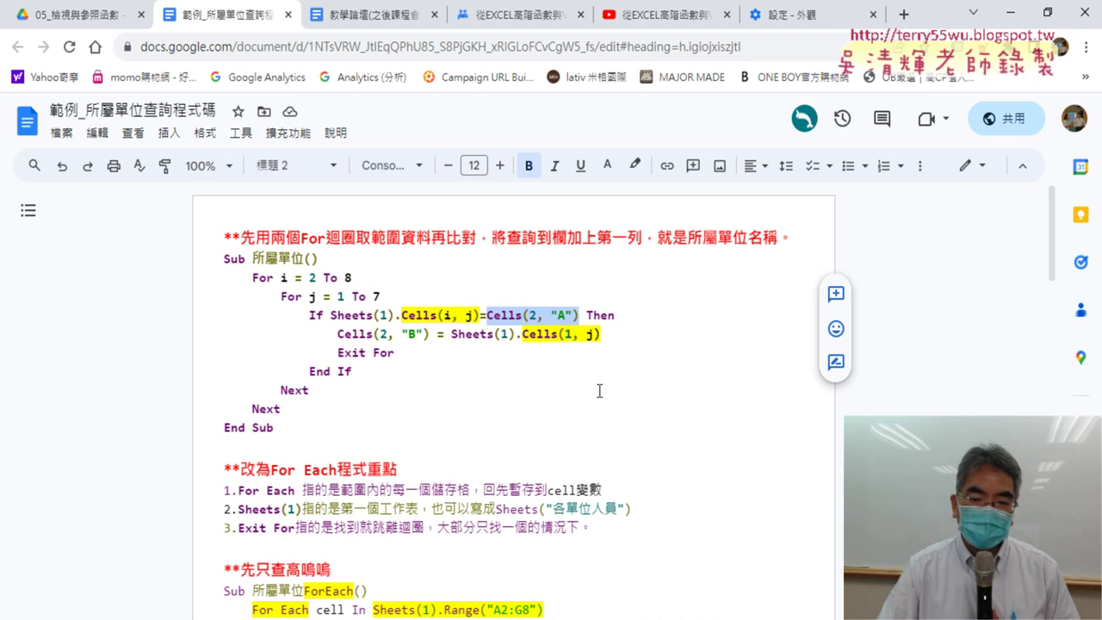
pyautogui.hotkey('alt', 'Tab')
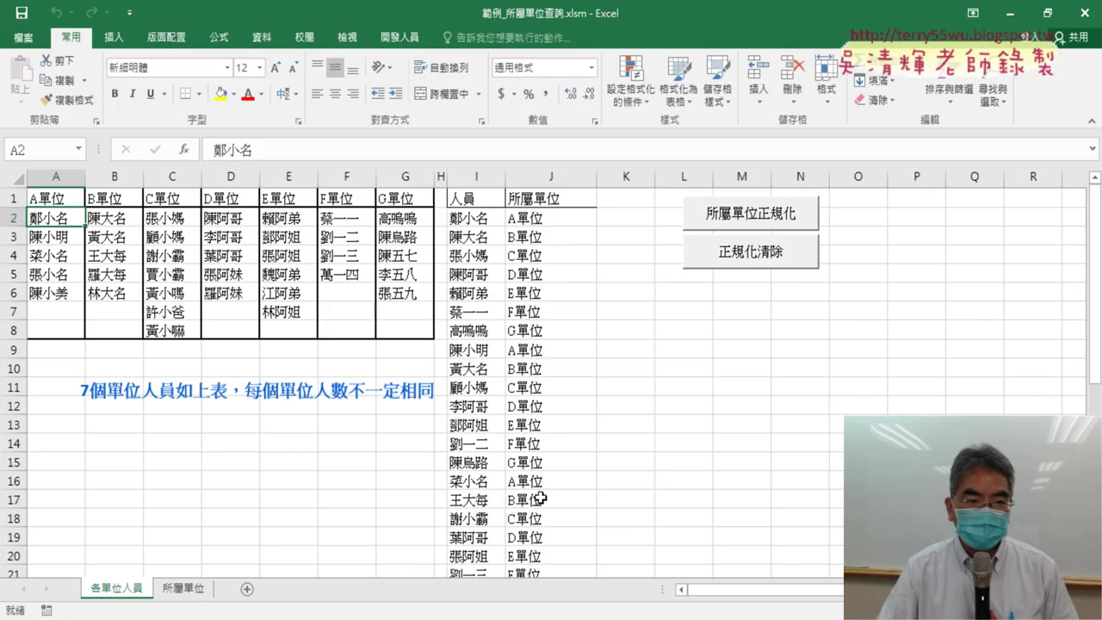
pyautogui.click(184, 589)
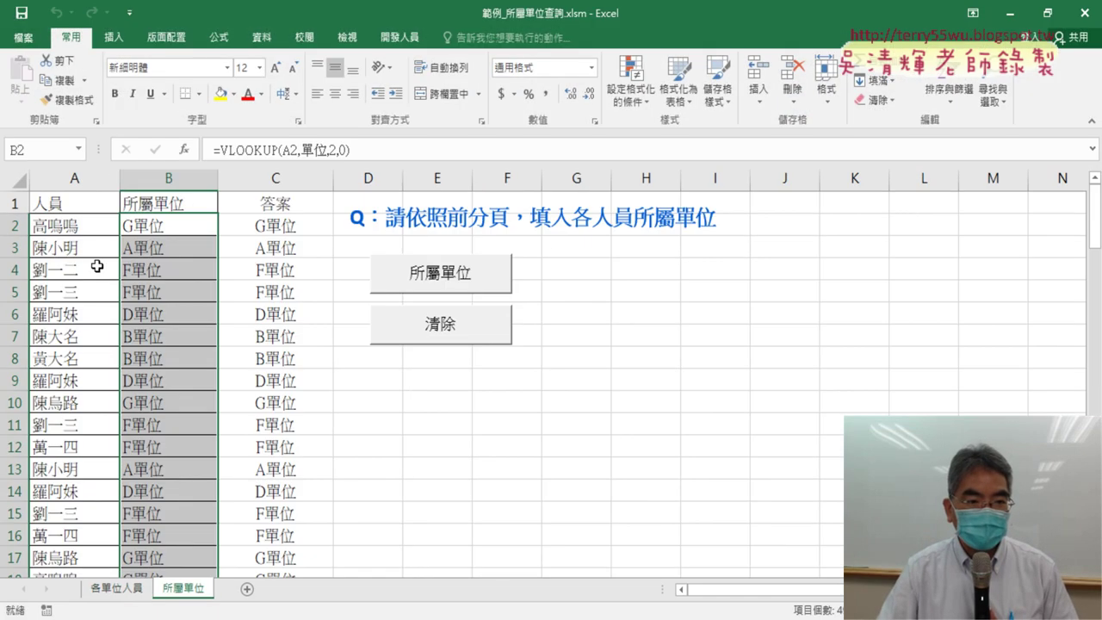
pyautogui.click(439, 343)
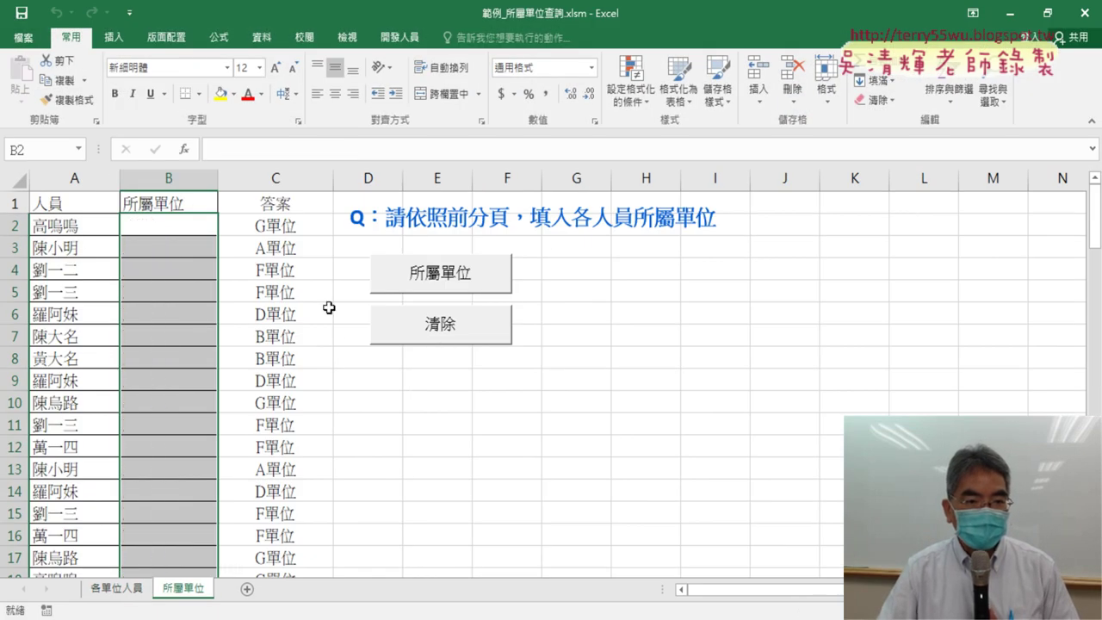
pyautogui.click(67, 224)
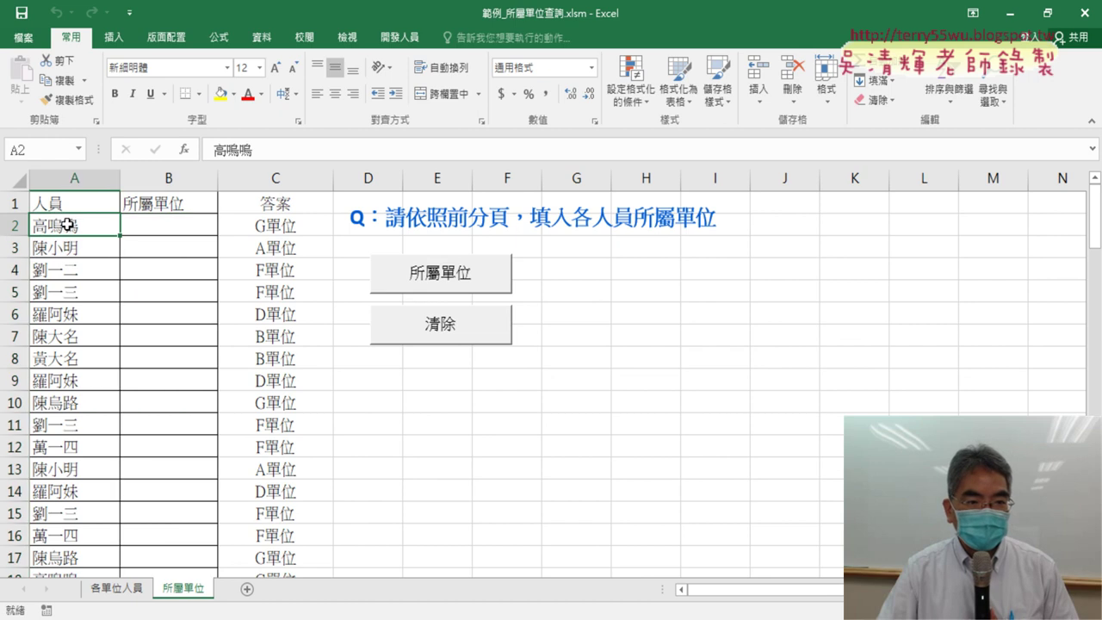
pyautogui.click(121, 588)
pyautogui.moveTo(57, 221); pyautogui.dragTo(412, 332)
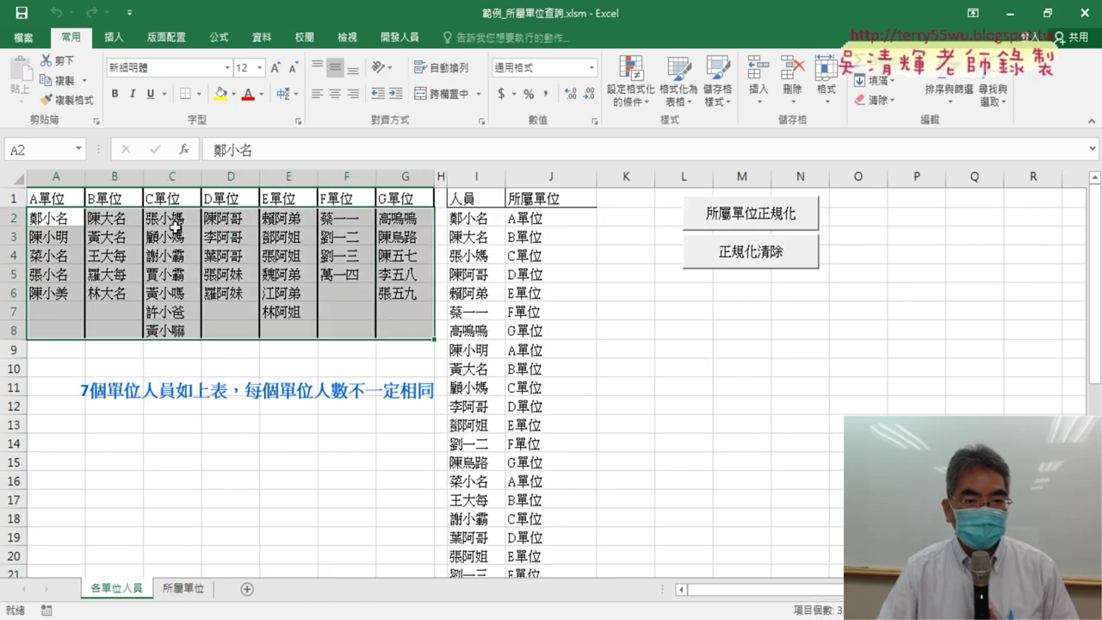
pyautogui.click(414, 219)
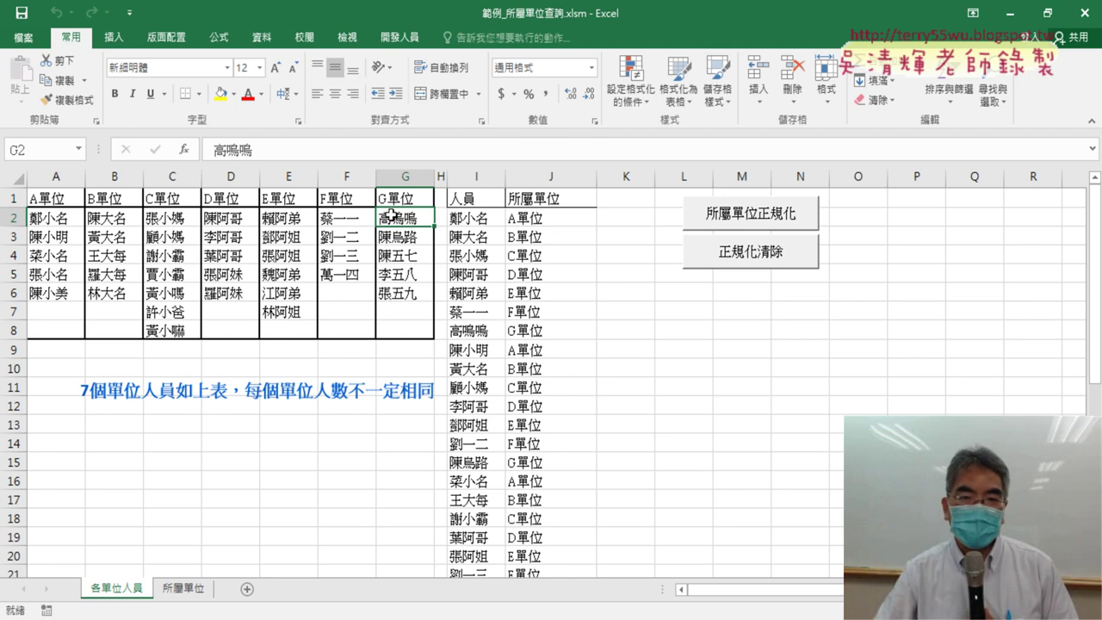
pyautogui.click(400, 197)
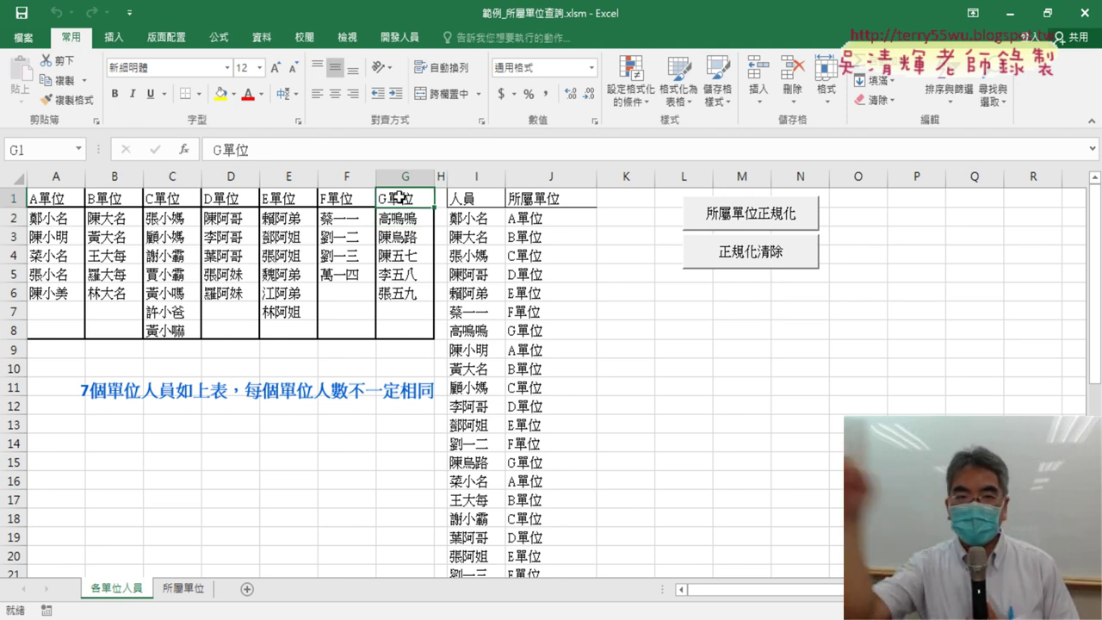
pyautogui.click(181, 588)
pyautogui.click(166, 219)
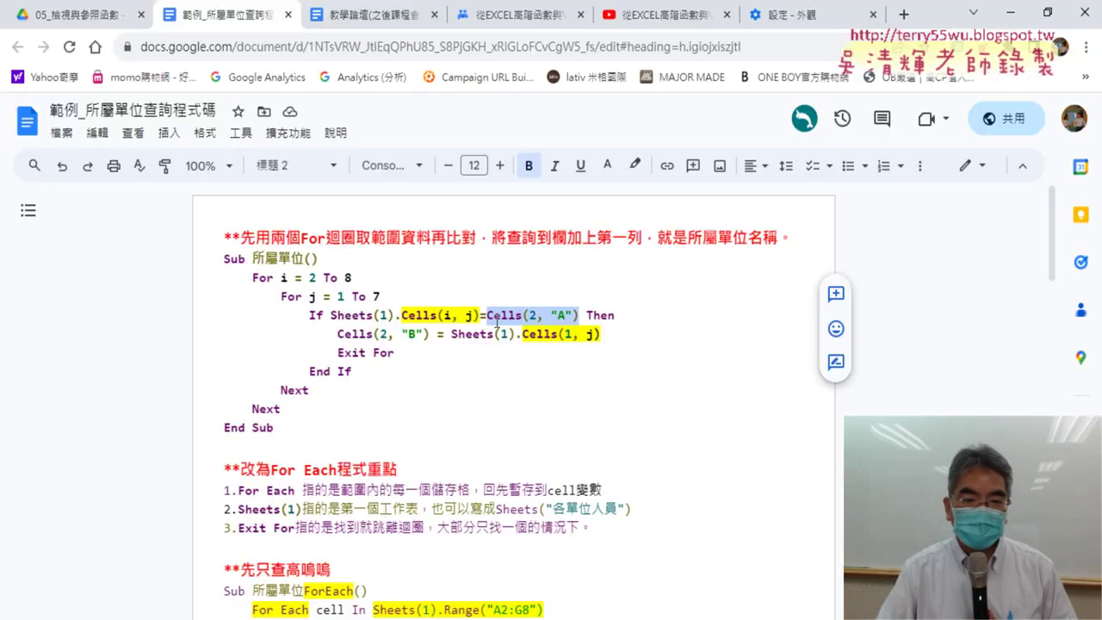
pyautogui.click(516, 317)
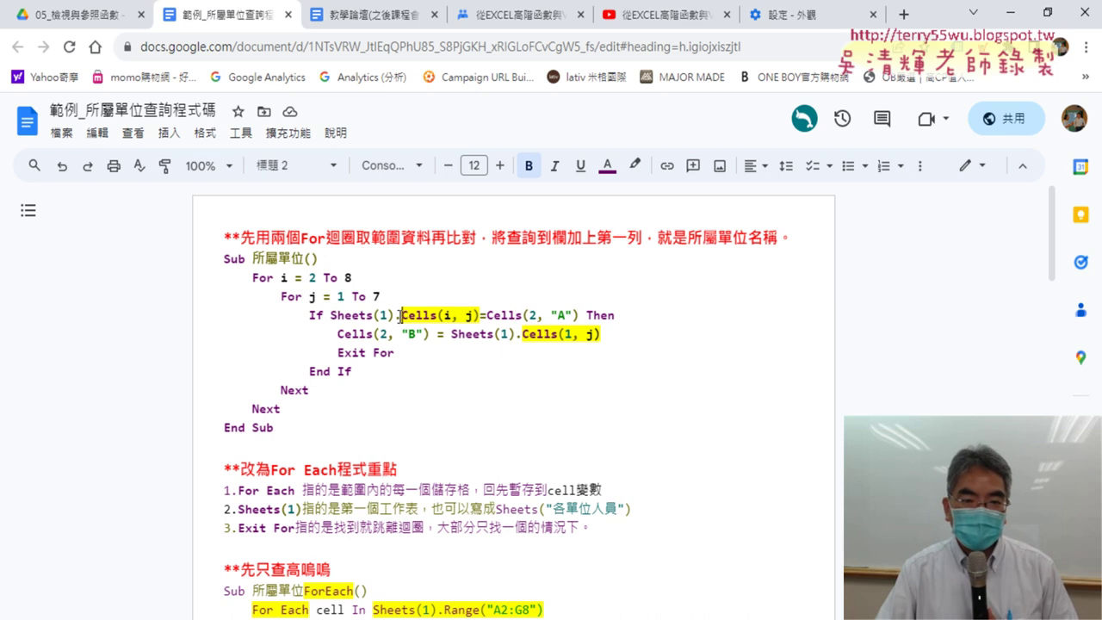
pyautogui.moveTo(401, 315); pyautogui.dragTo(331, 316)
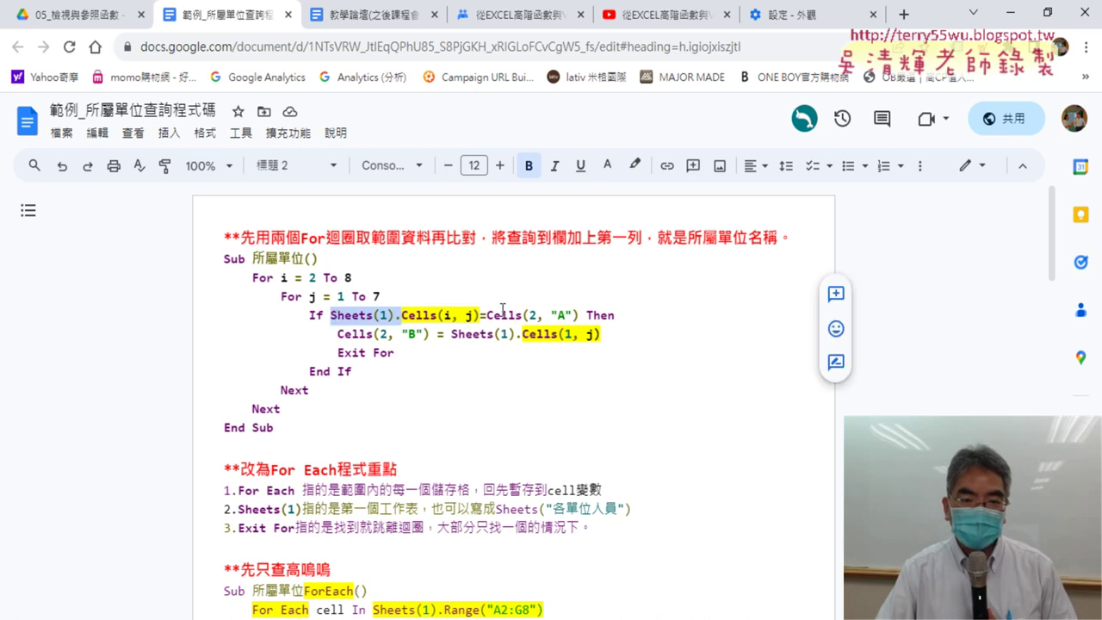
pyautogui.moveTo(603, 336); pyautogui.dragTo(451, 334)
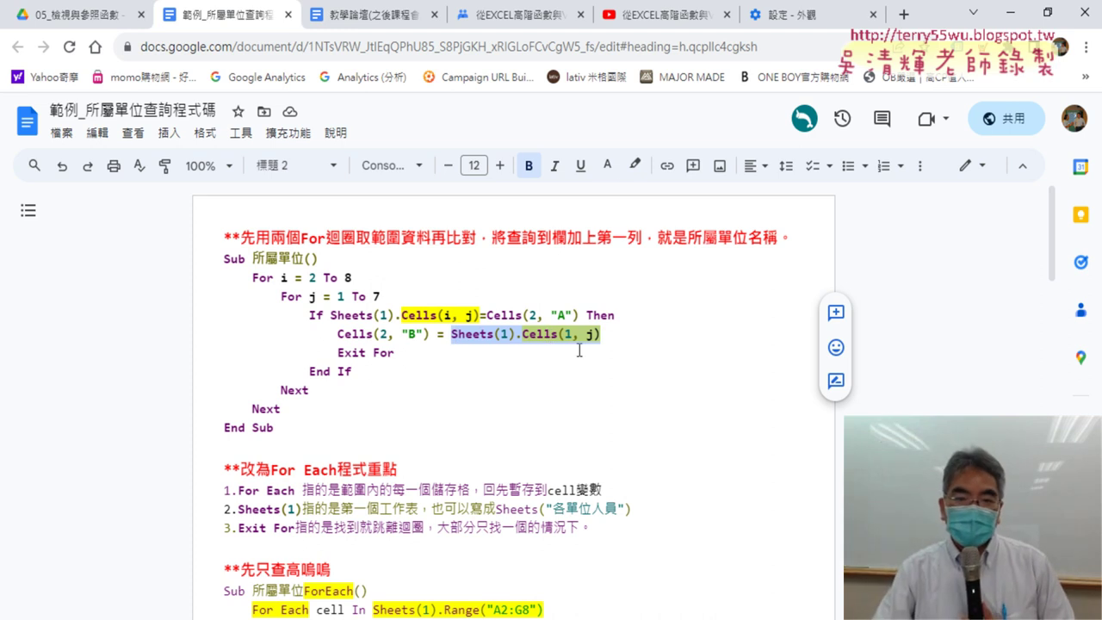
pyautogui.click(608, 337)
pyautogui.doubleClick(589, 335)
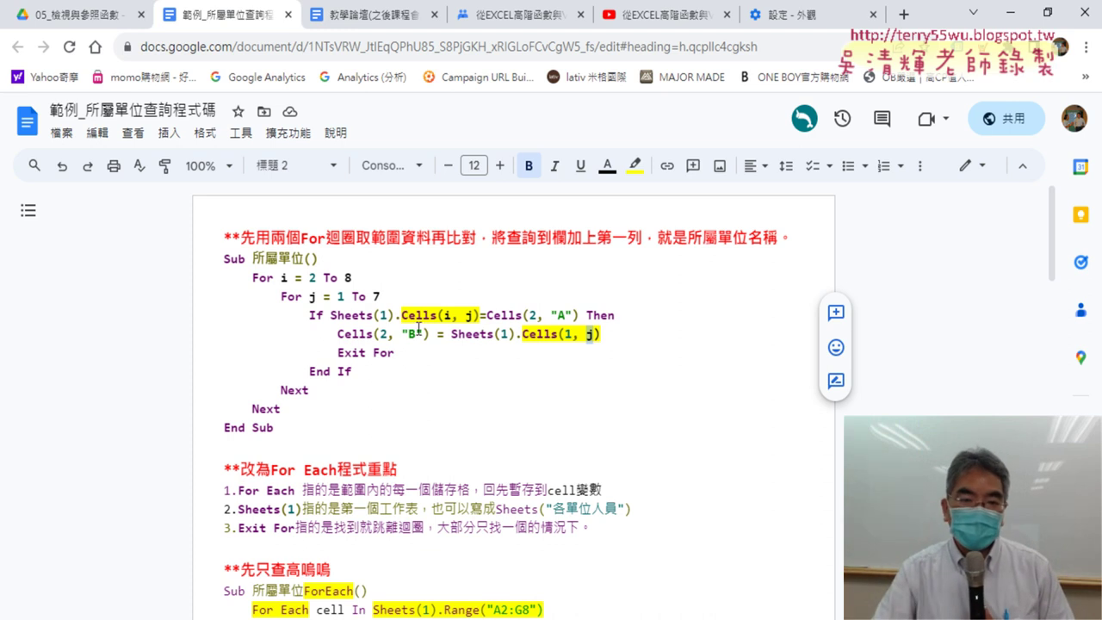
pyautogui.moveTo(429, 335); pyautogui.dragTo(337, 335)
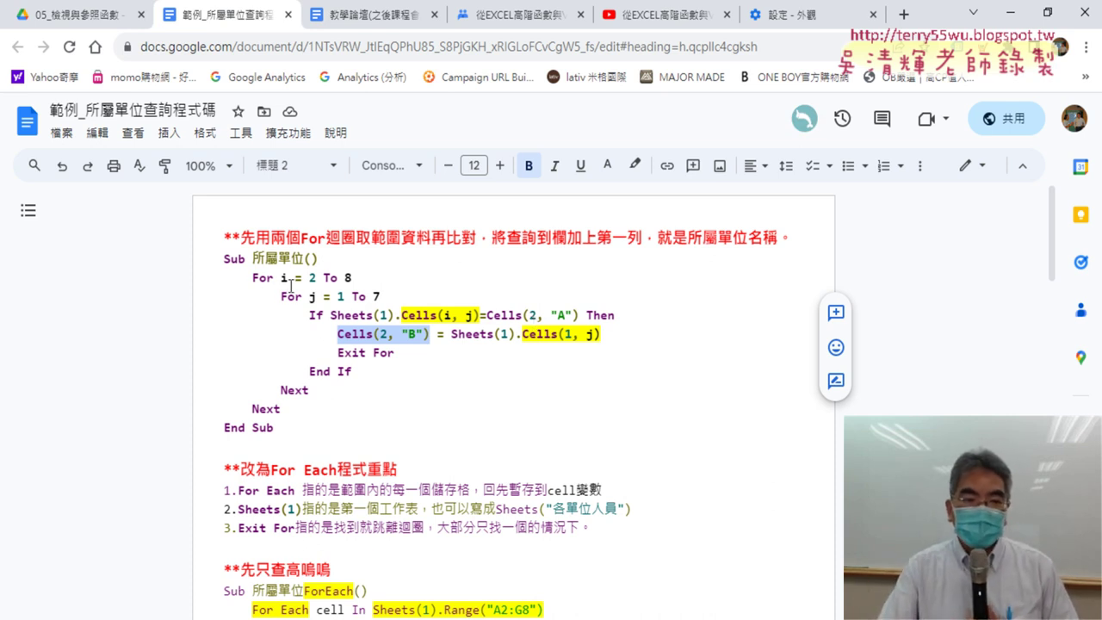
pyautogui.moveTo(213, 277); pyautogui.dragTo(403, 295)
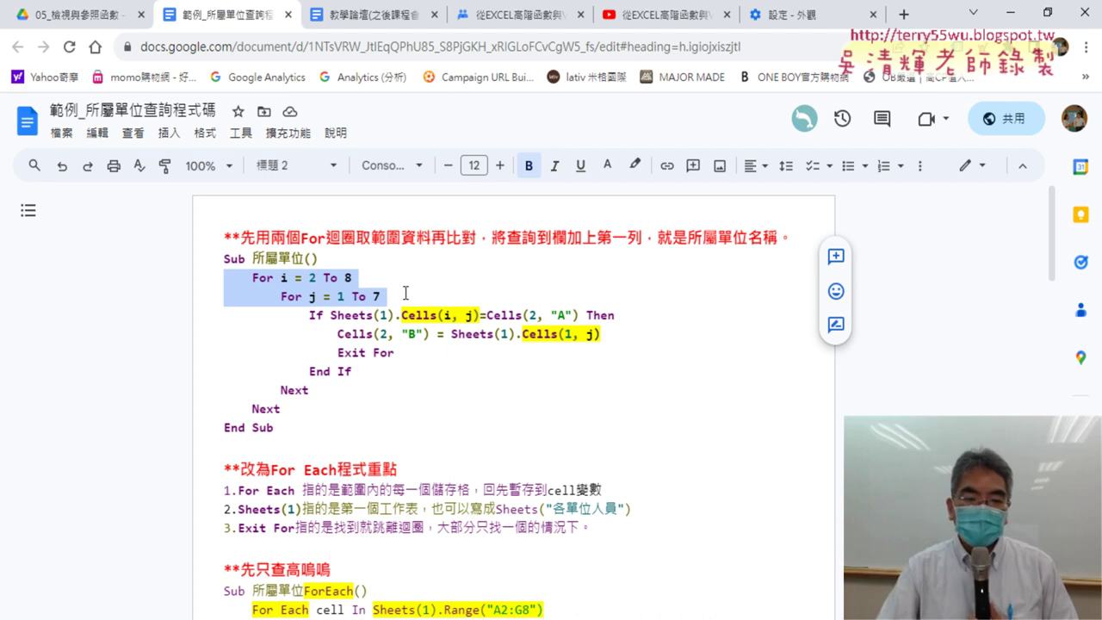
pyautogui.scroll(-3, 303, 293)
pyautogui.moveTo(271, 215); pyautogui.dragTo(339, 217)
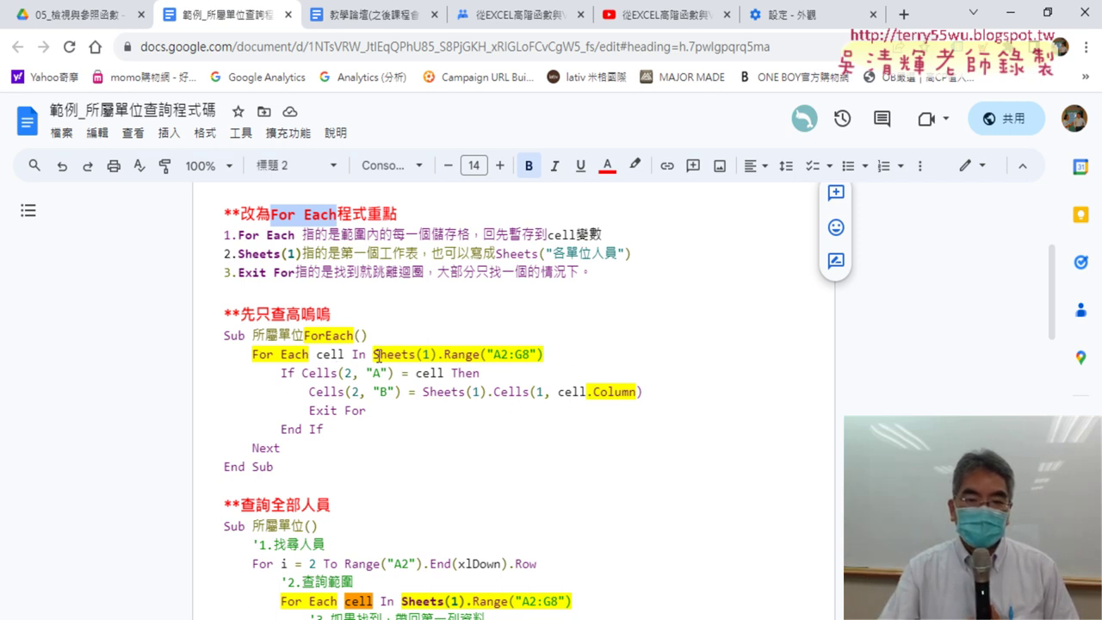
# Highlight Sheets(1).Range("A2:G8") in the For Each line, then show Excel's 各單位人員 sheet.
pyautogui.moveTo(376, 353); pyautogui.dragTo(555, 353)
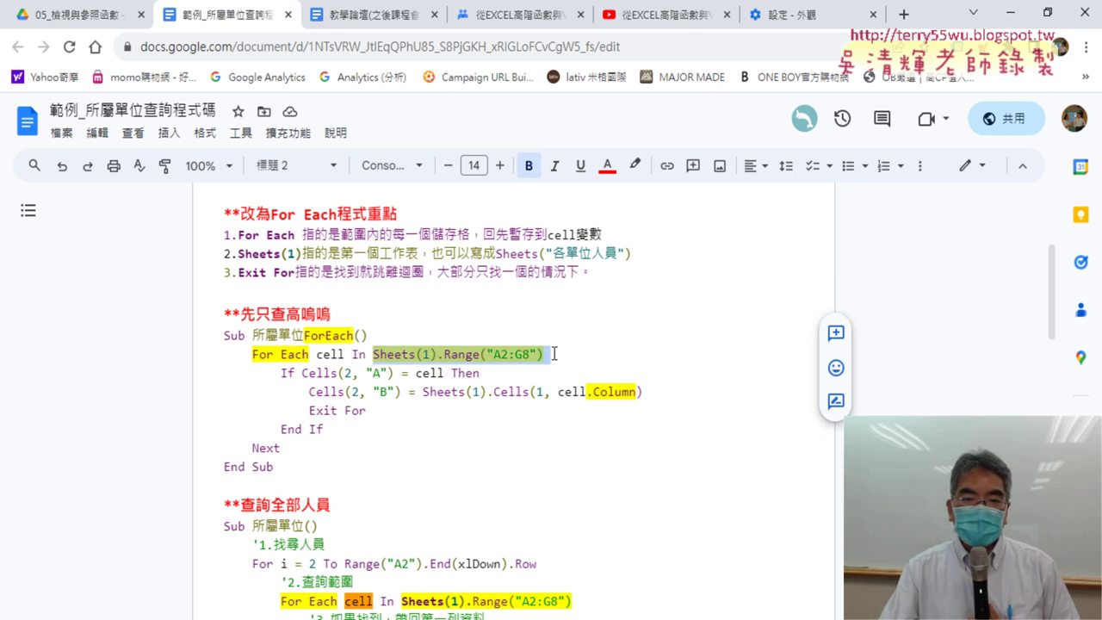
pyautogui.click(471, 354)
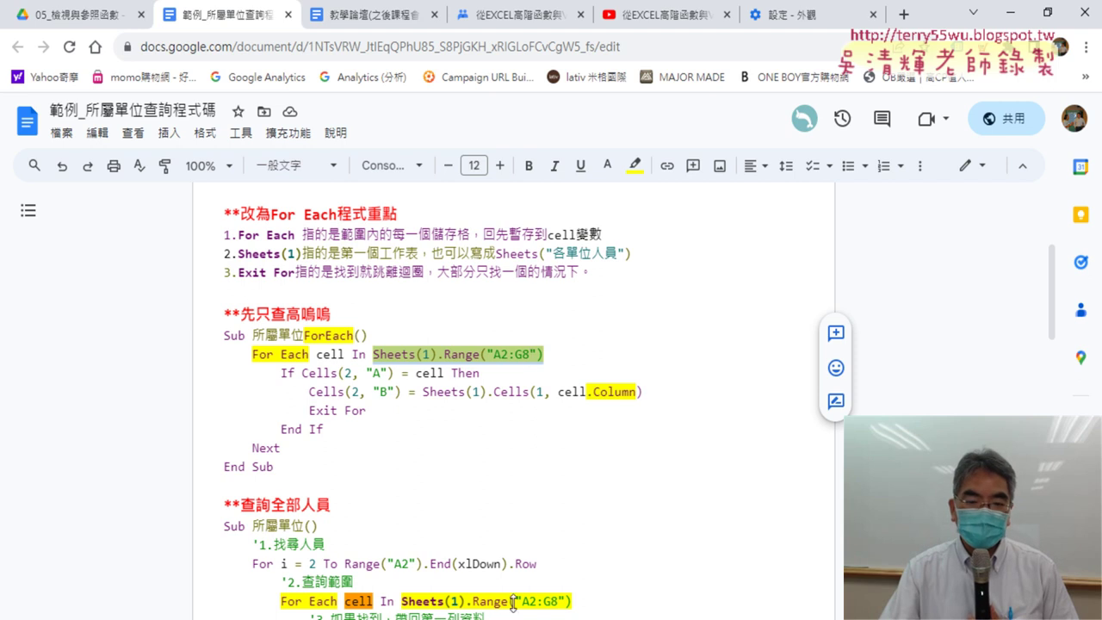
pyautogui.hotkey('alt', 'Tab')
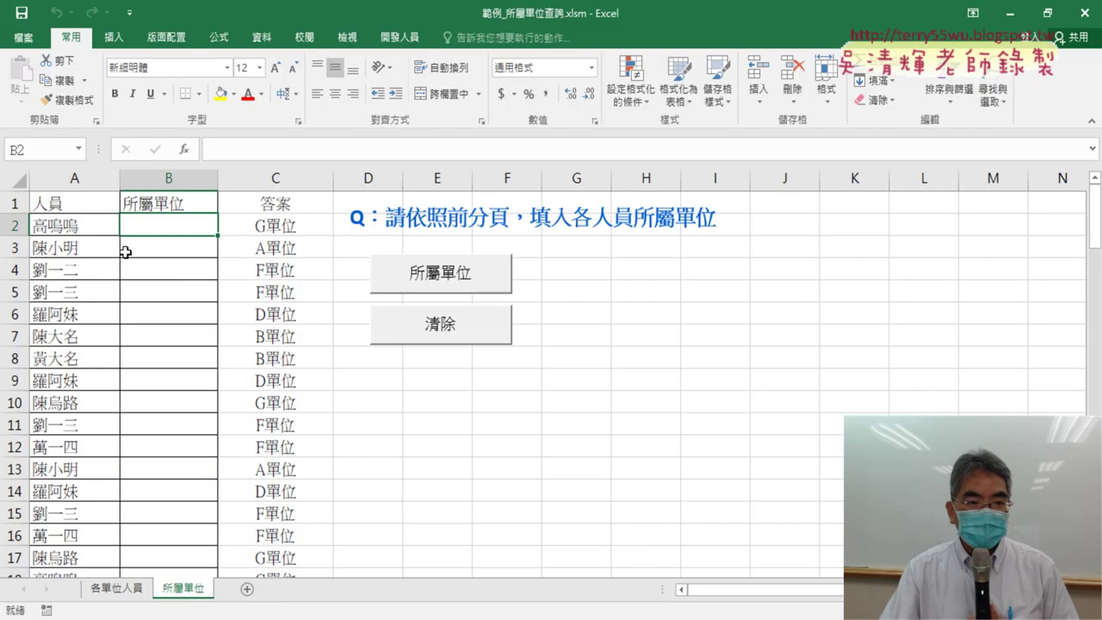
pyautogui.click(104, 588)
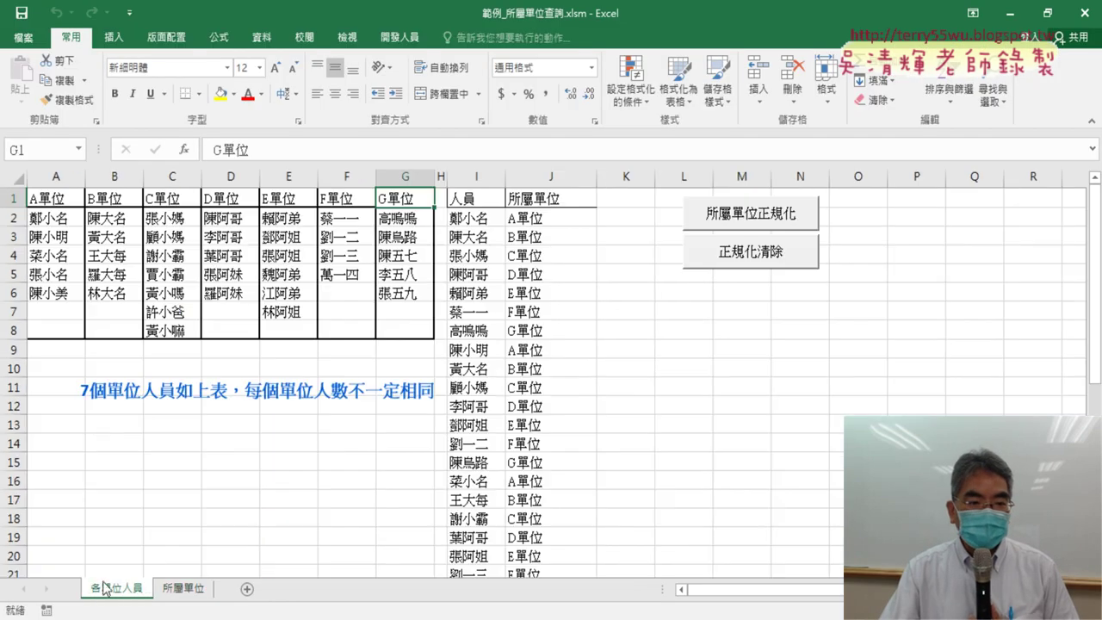
# Select the unit member range A2:G8, then switch back to the Google Docs code notes.
pyautogui.click(52, 217)
pyautogui.moveTo(53, 217); pyautogui.dragTo(411, 327)
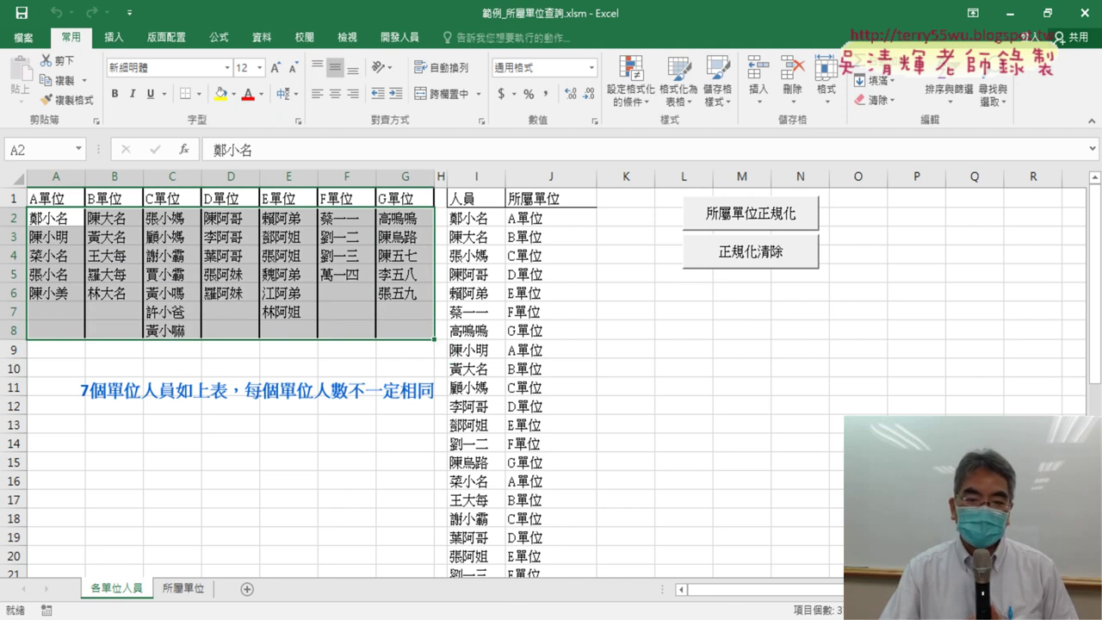
pyautogui.hotkey('alt', 'Tab')
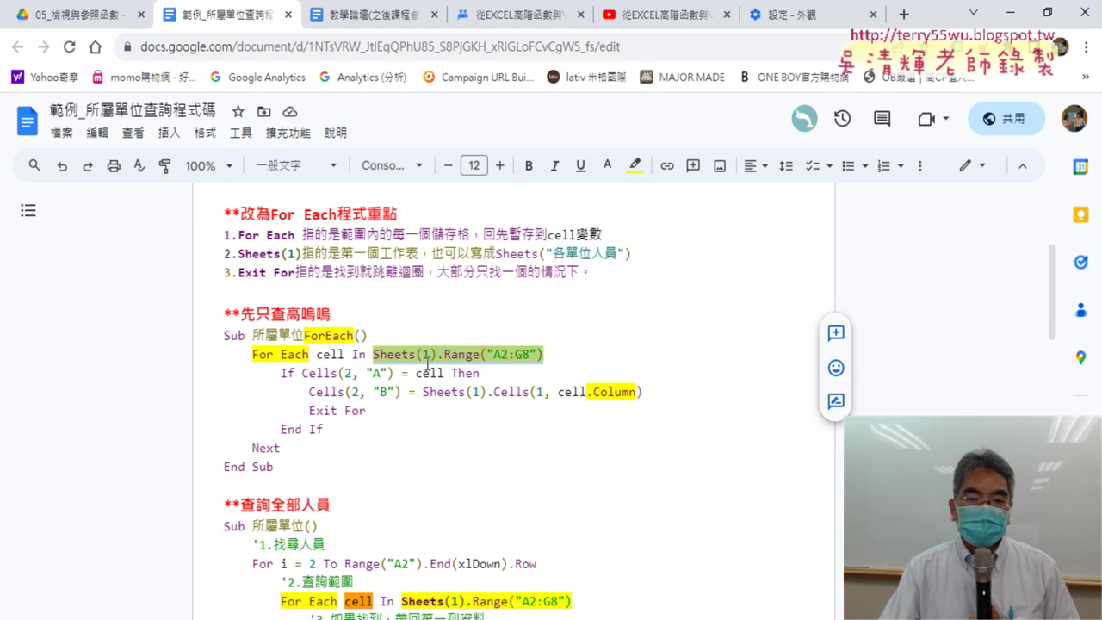
# Highlight cell, .Column, the row number 1 and Exit For in the For Each code, then return to Excel.
pyautogui.click(328, 355)
pyautogui.doubleClick(326, 354)
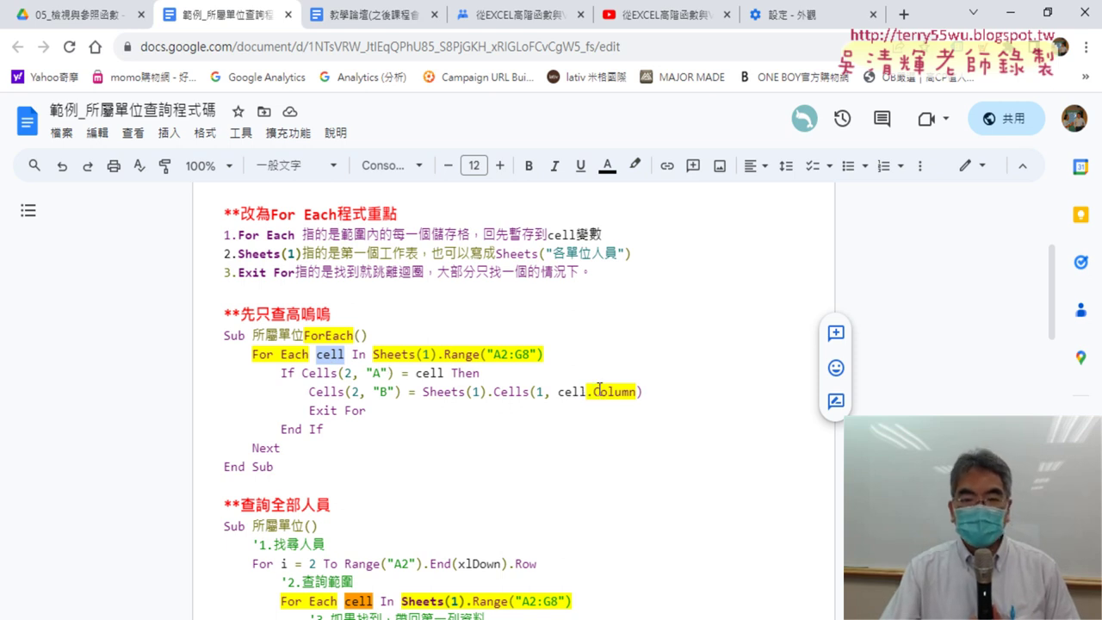
pyautogui.moveTo(588, 392); pyautogui.dragTo(619, 396)
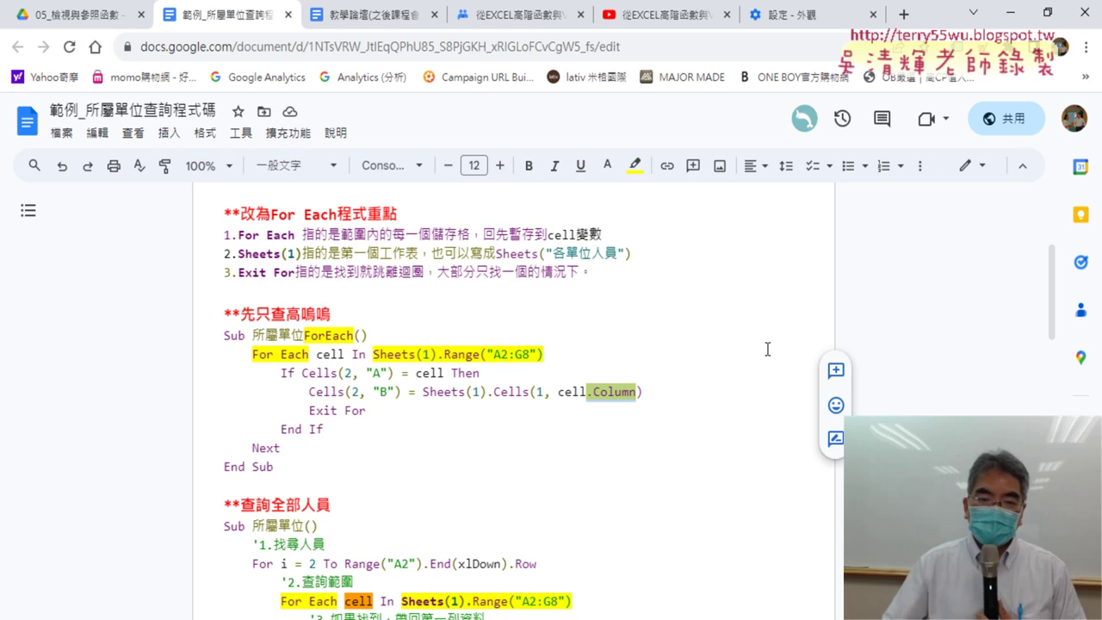
pyautogui.doubleClick(537, 393)
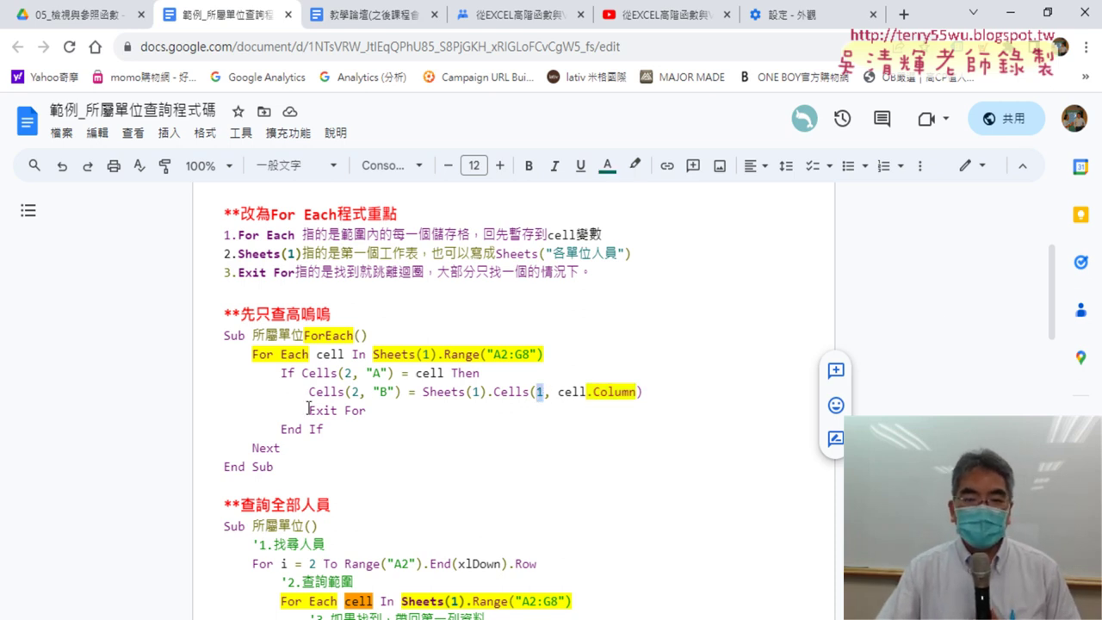
pyautogui.moveTo(308, 410); pyautogui.dragTo(366, 411)
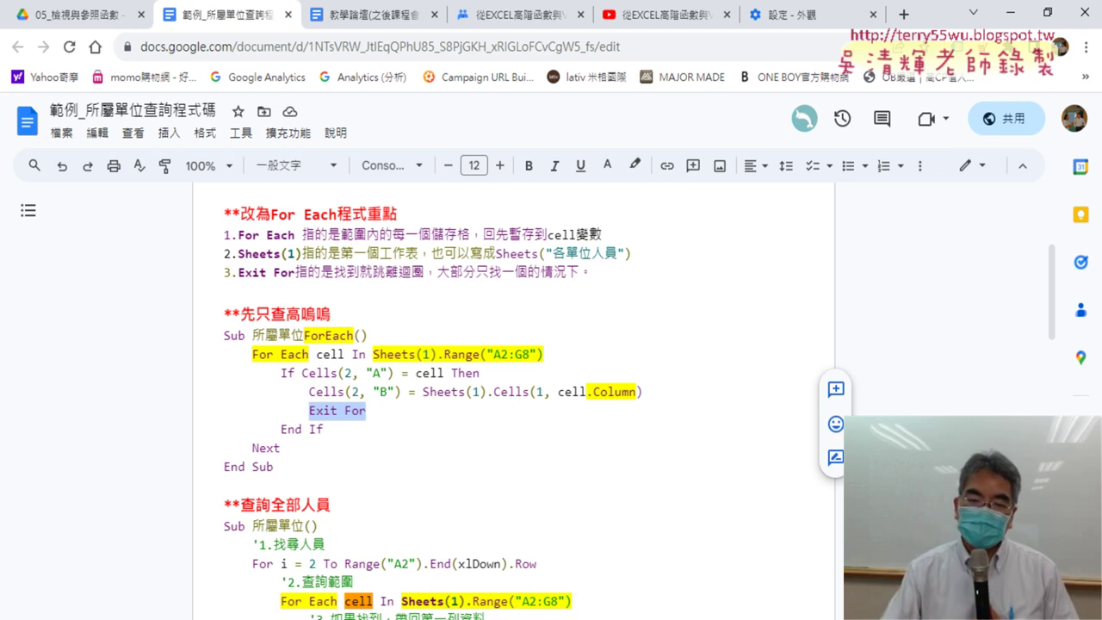
pyautogui.click(456, 594)
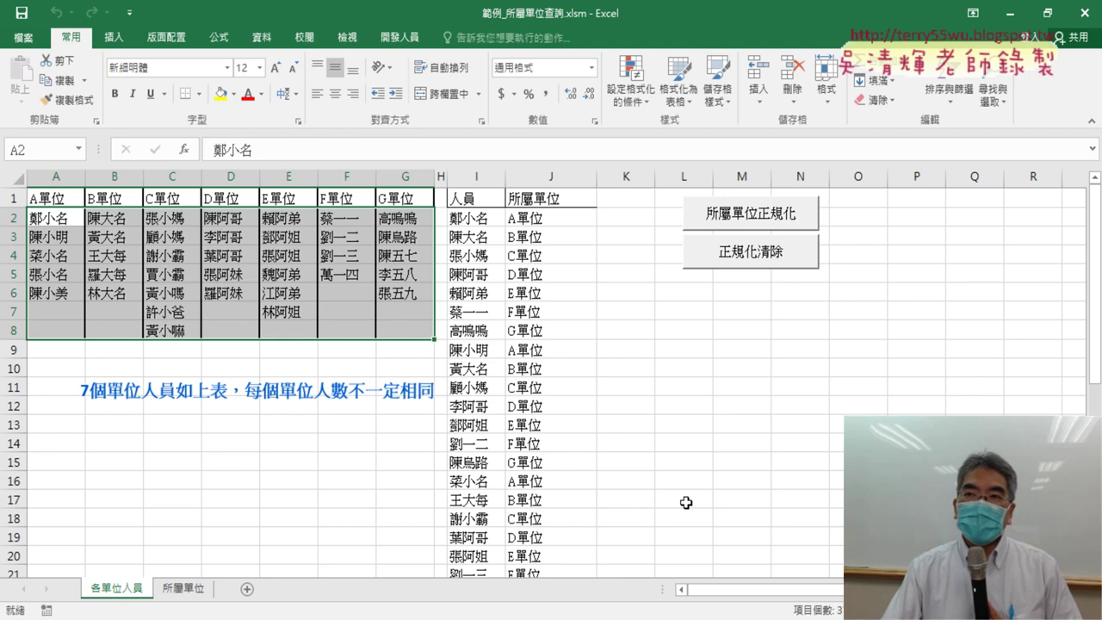
pyautogui.moveTo(476, 176); pyautogui.dragTo(548, 182)
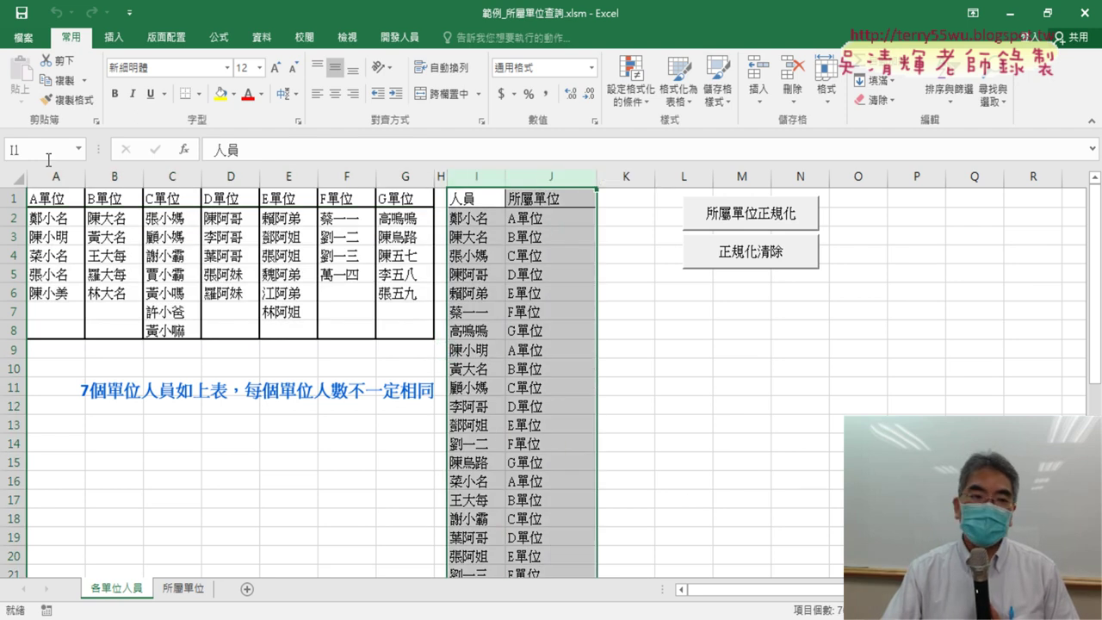
pyautogui.moveTo(56, 176); pyautogui.dragTo(382, 181)
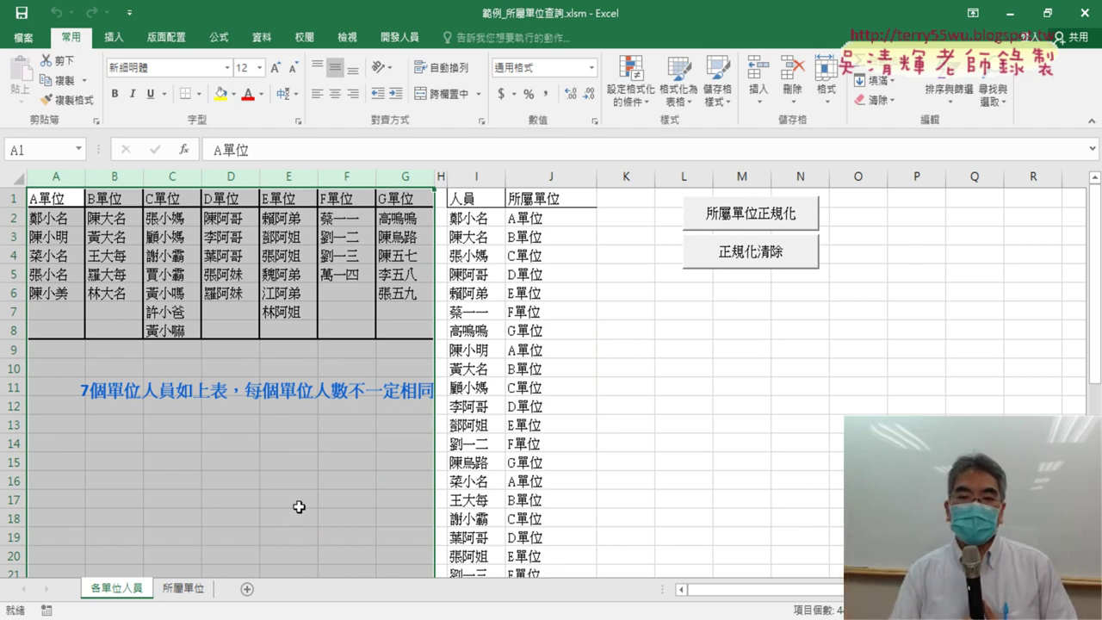
# Run the 所屬單位 macro to fill units into column B, then go back to 各單位人員.
pyautogui.click(193, 592)
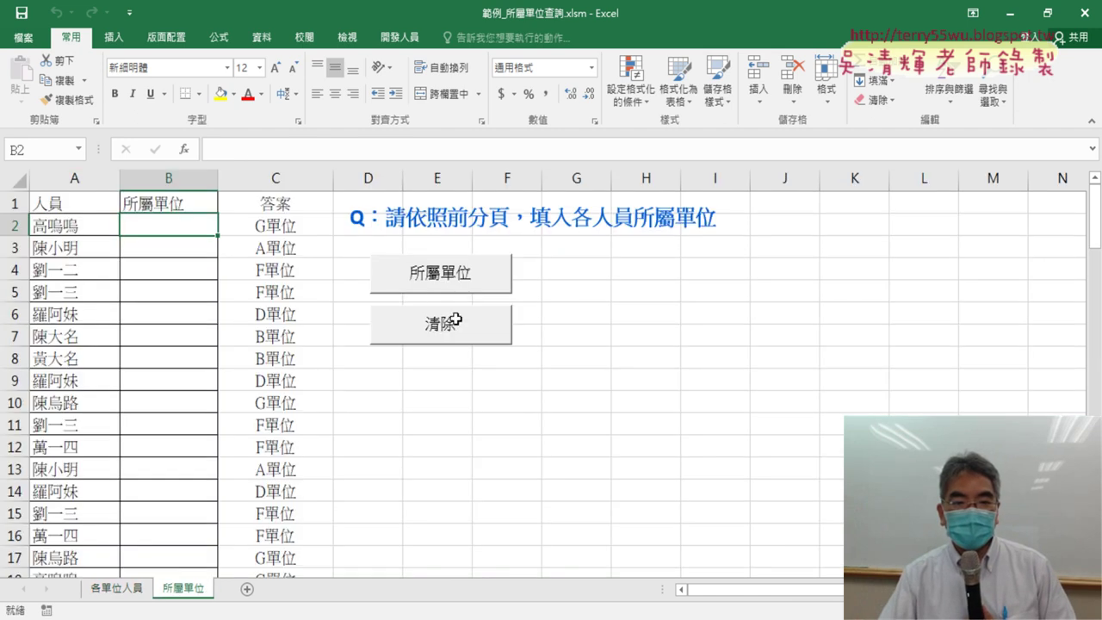
pyautogui.click(464, 278)
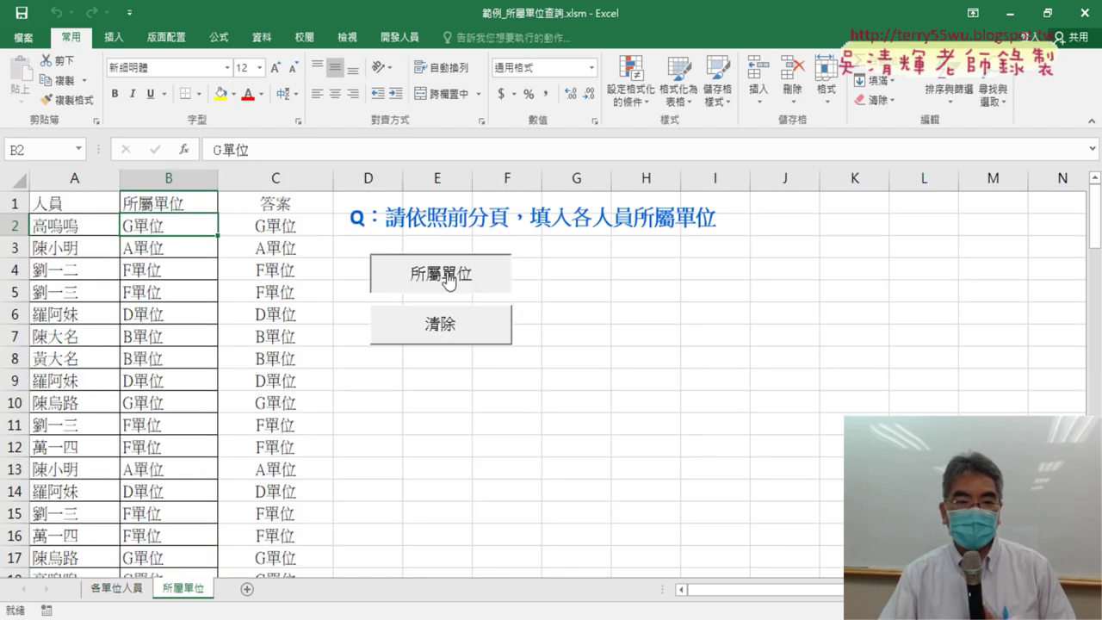
pyautogui.click(424, 327)
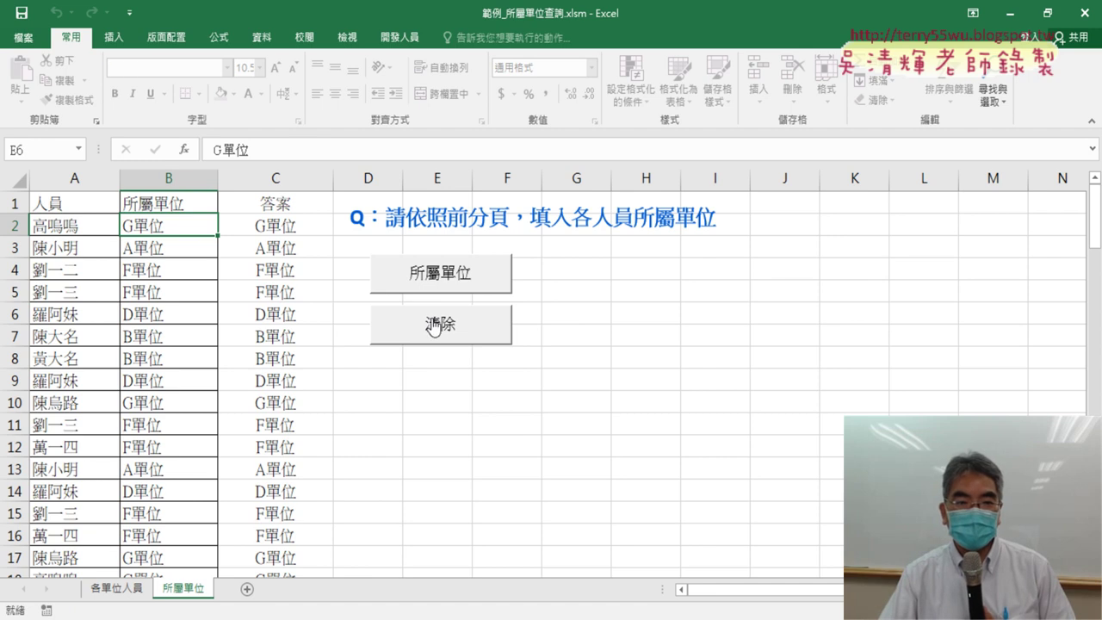
pyautogui.click(117, 589)
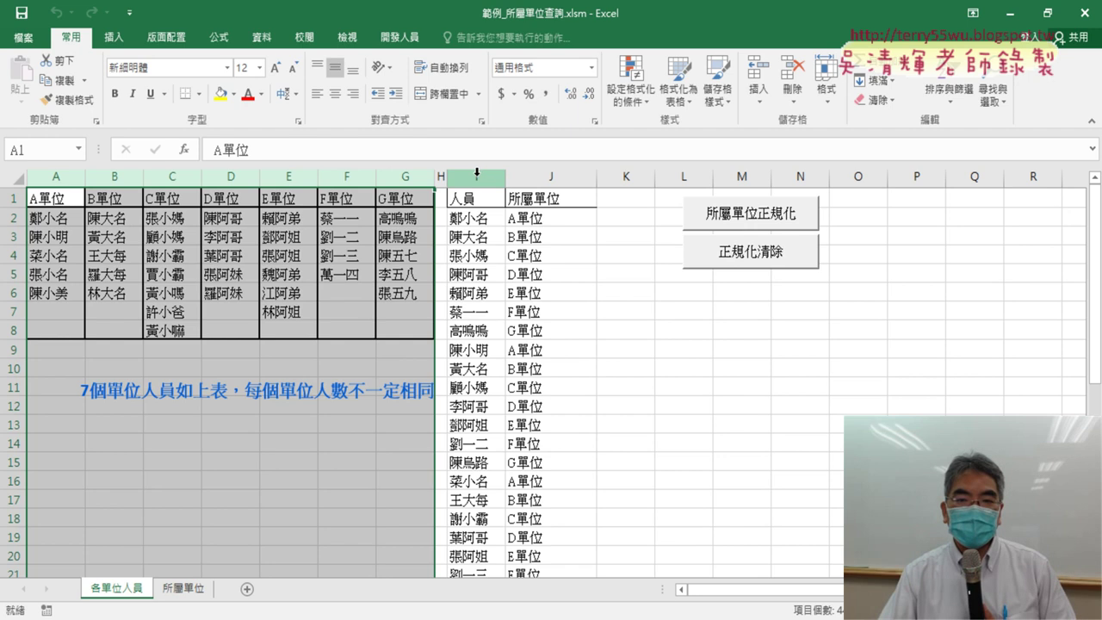
# Clear and rebuild the person-unit list, then open Module2's 巨集2 code in Visual Basic.
pyautogui.click(727, 256)
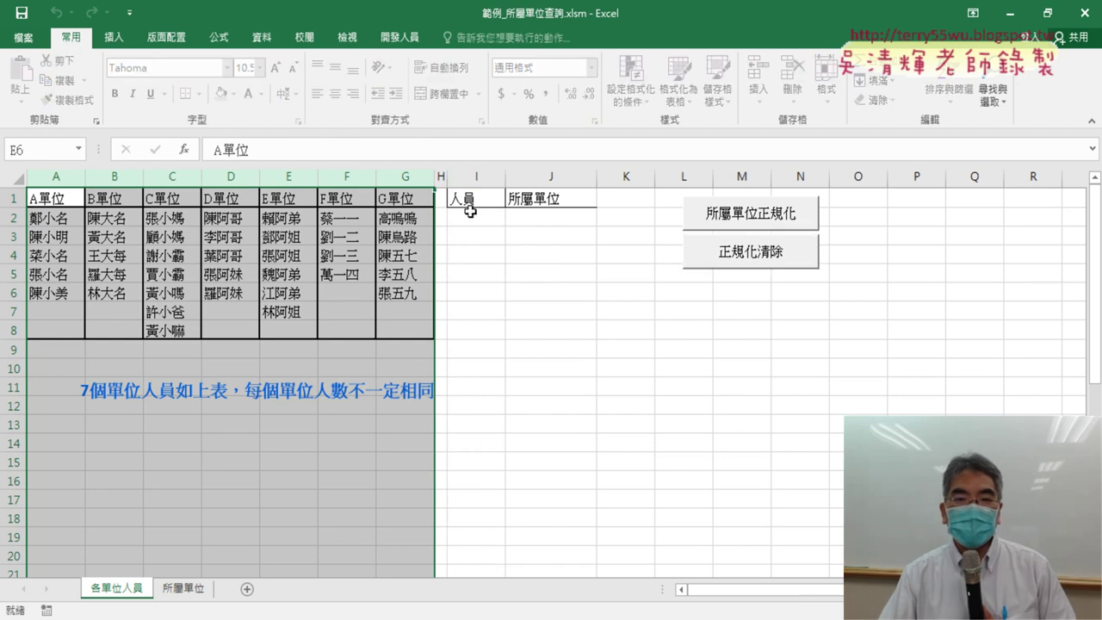
pyautogui.moveTo(56, 177); pyautogui.dragTo(380, 188)
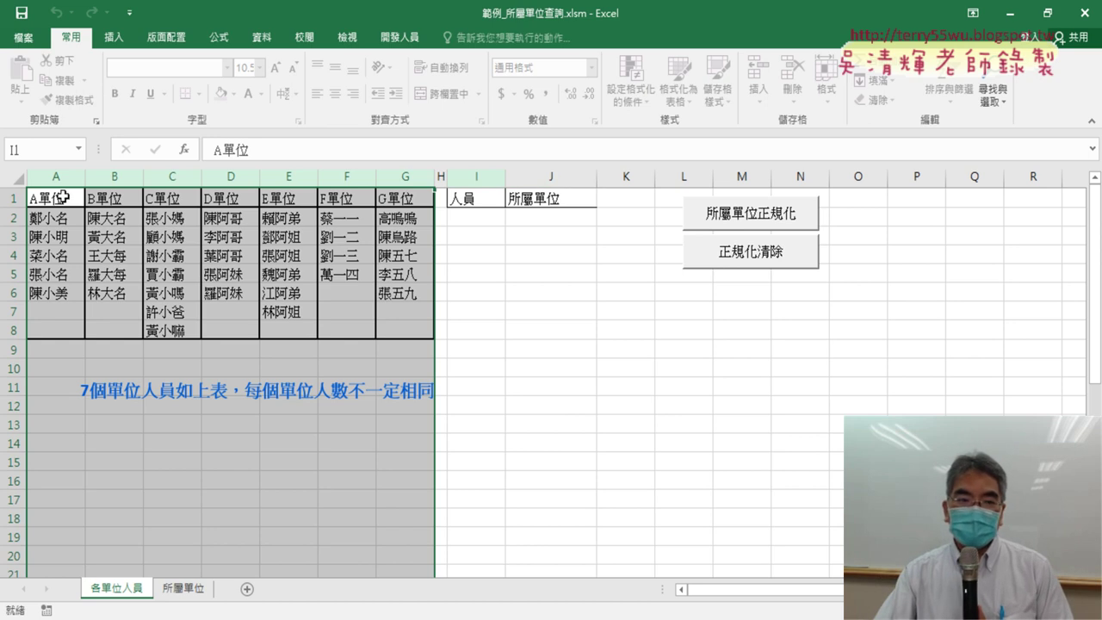
pyautogui.click(748, 225)
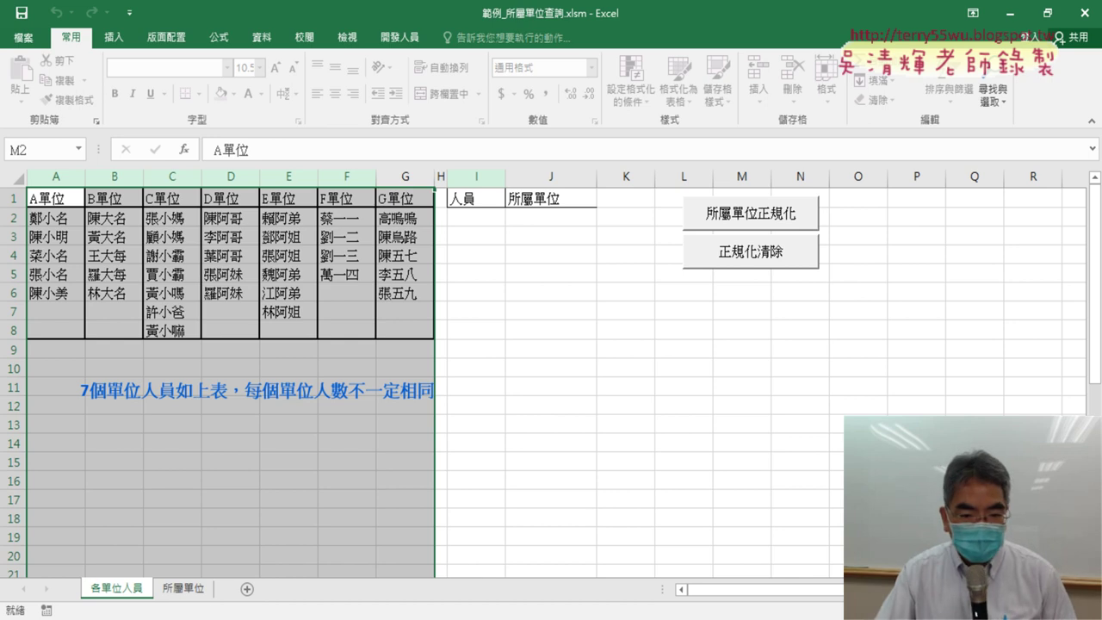
pyautogui.click(181, 588)
pyautogui.click(423, 467)
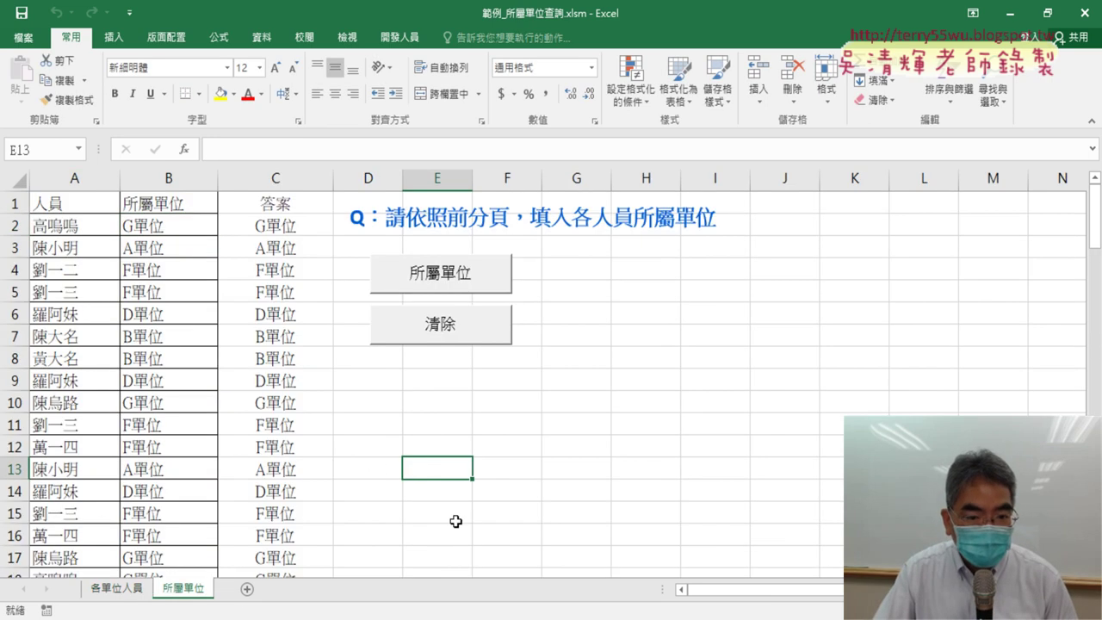
pyautogui.click(126, 586)
pyautogui.moveTo(540, 311); pyautogui.dragTo(541, 292)
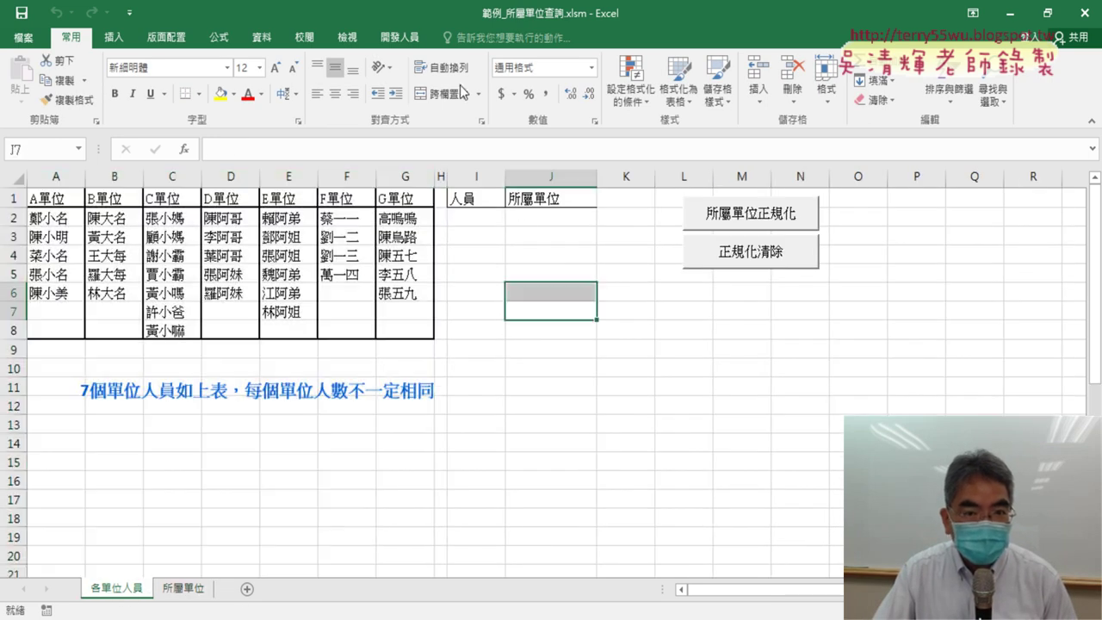
pyautogui.click(399, 37)
pyautogui.click(38, 92)
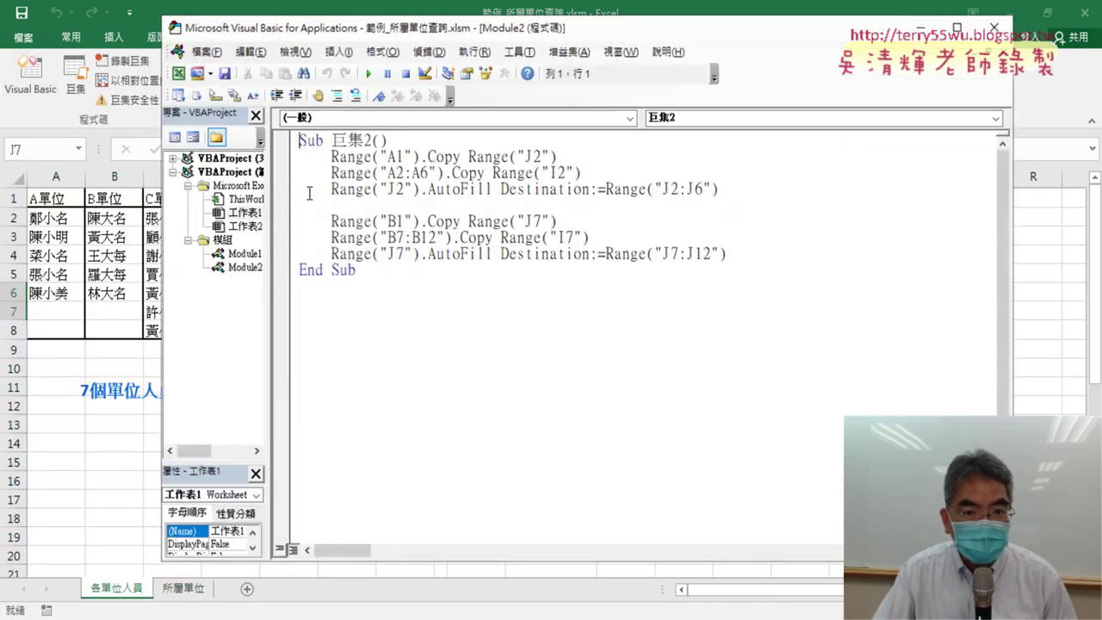
# Return from the macro editor, generate the person-unit list in I:J, and select the unit table A1:G8.
pyautogui.click(994, 27)
pyautogui.click(750, 222)
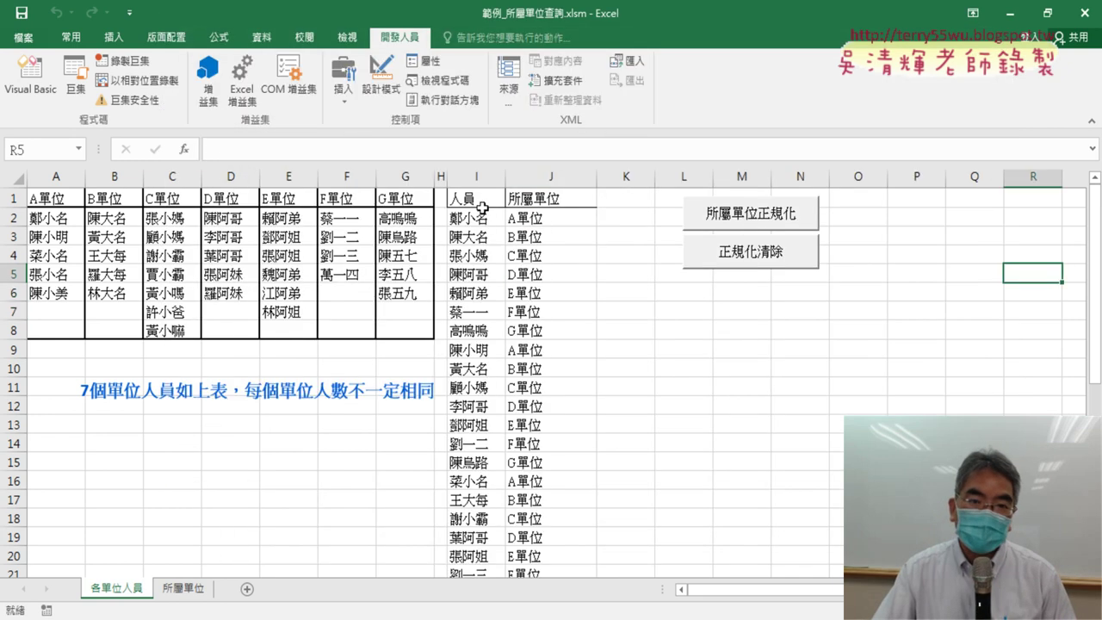
pyautogui.moveTo(53, 198); pyautogui.dragTo(408, 332)
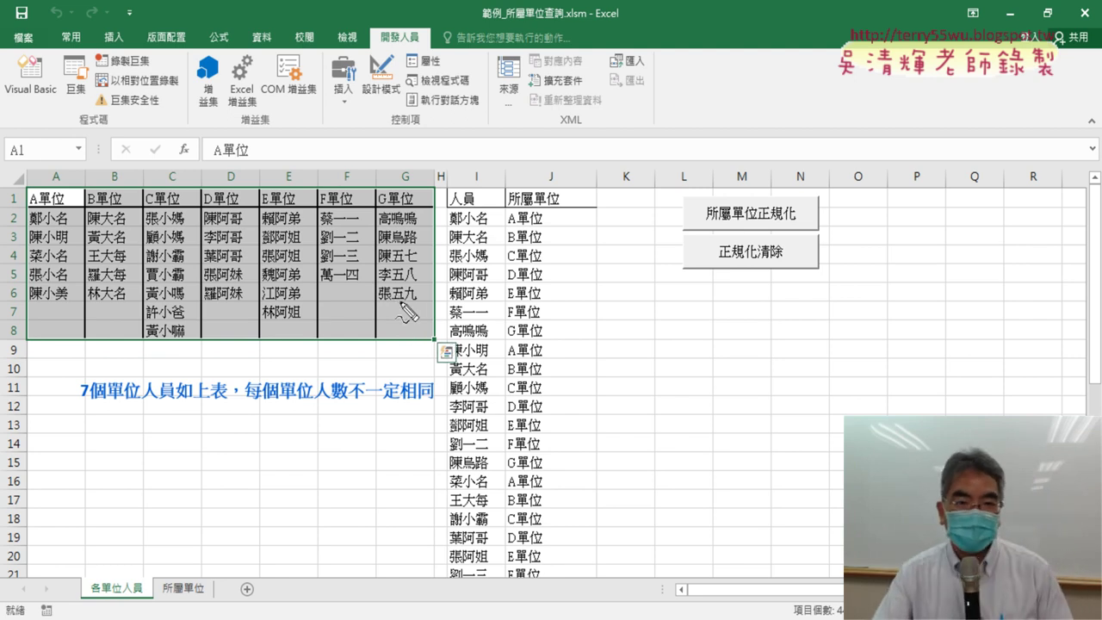
# Pen-annotate the unit table and the I:J list, erase the marks, then clear the list.
pyautogui.moveTo(355, 352); pyautogui.dragTo(292, 355)
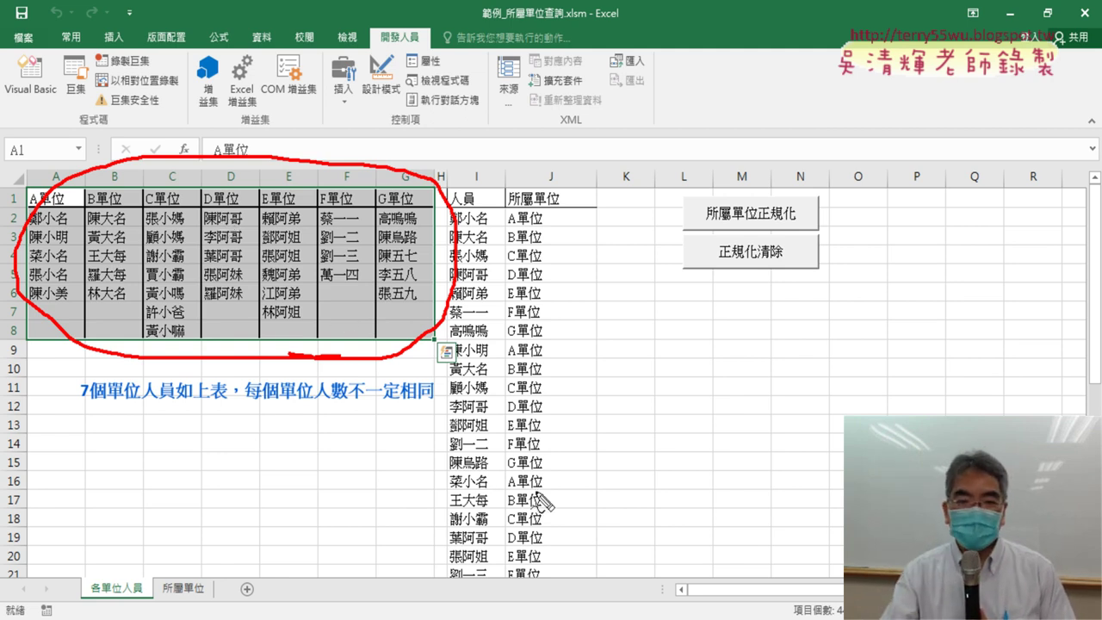
pyautogui.moveTo(460, 544)
pyautogui.mouseDown()
pyautogui.moveTo(402, 269)
pyautogui.moveTo(501, 540)
pyautogui.mouseUp()
pyautogui.moveTo(211, 125); pyautogui.dragTo(446, 148)
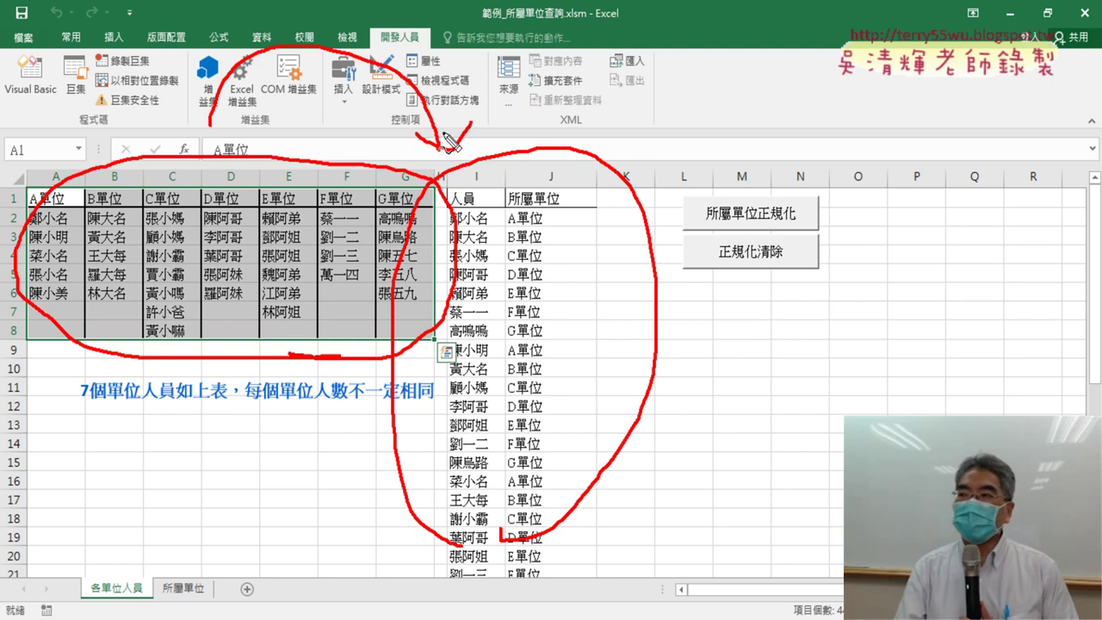
pyautogui.press('Escape')
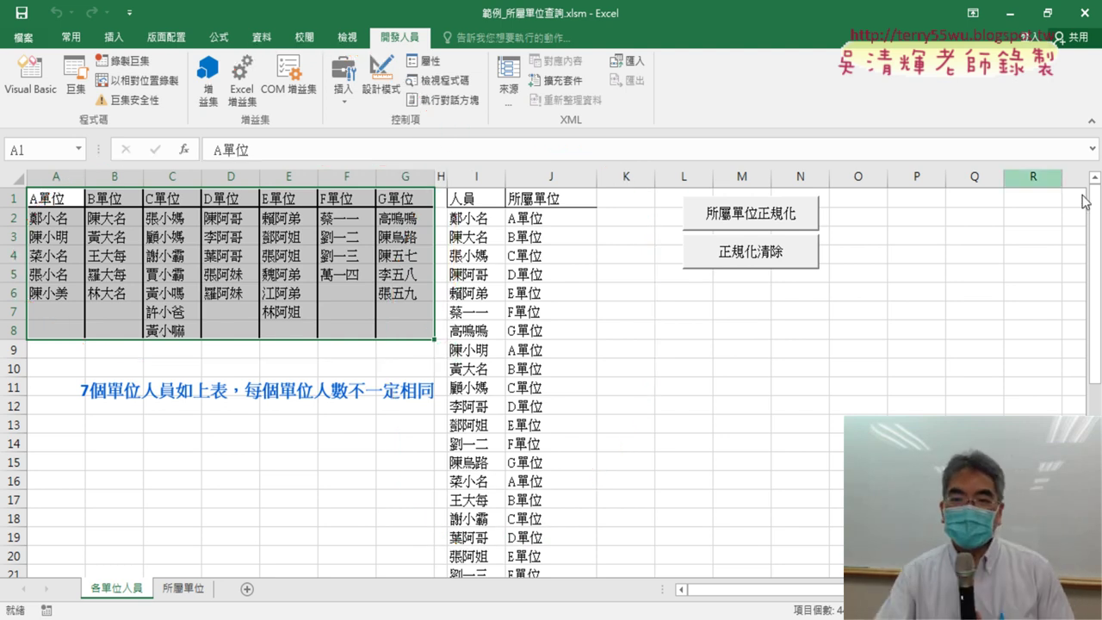
pyautogui.click(783, 257)
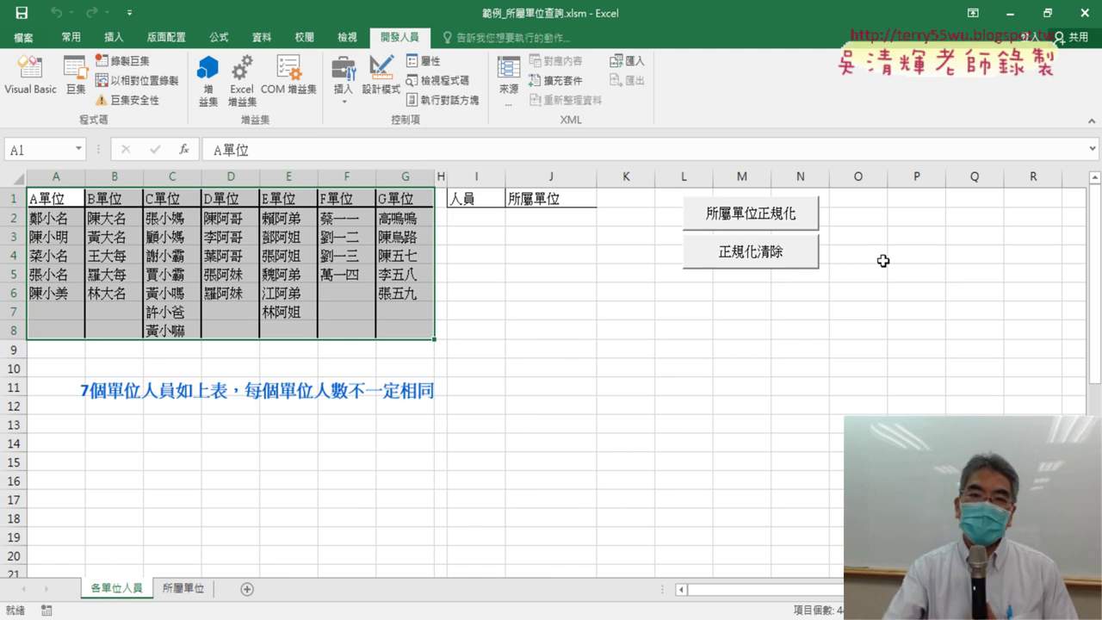
# Select columns A:G and run 所屬單位正規化 to pair each staff name with its unit in I:J.
pyautogui.moveTo(56, 177)
pyautogui.mouseDown()
pyautogui.moveTo(398, 182)
pyautogui.moveTo(560, 399)
pyautogui.mouseUp()
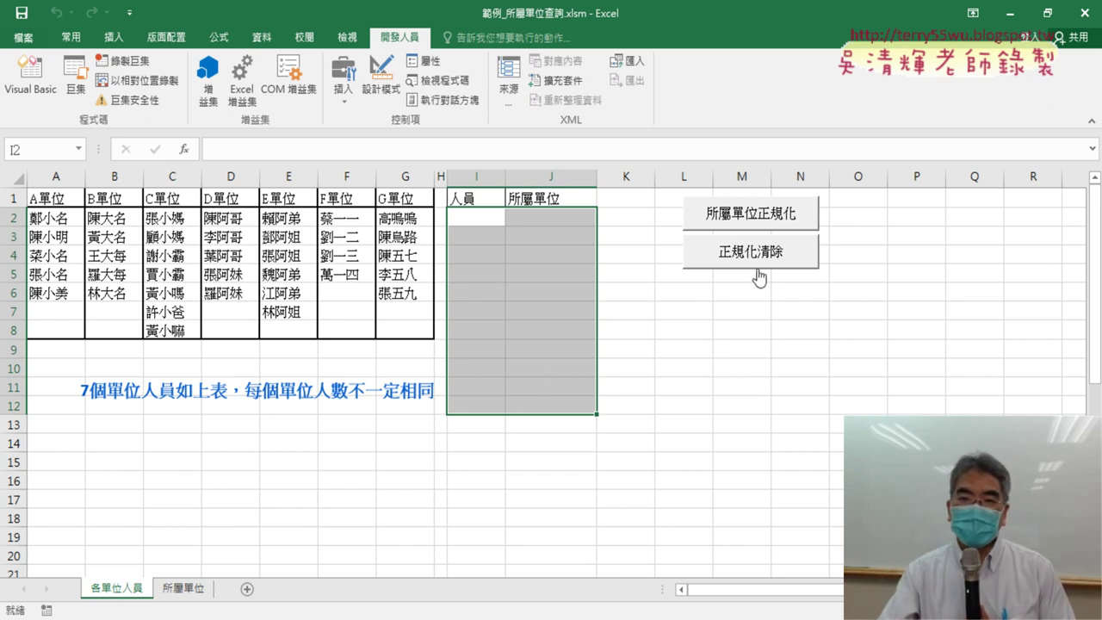
pyautogui.click(767, 220)
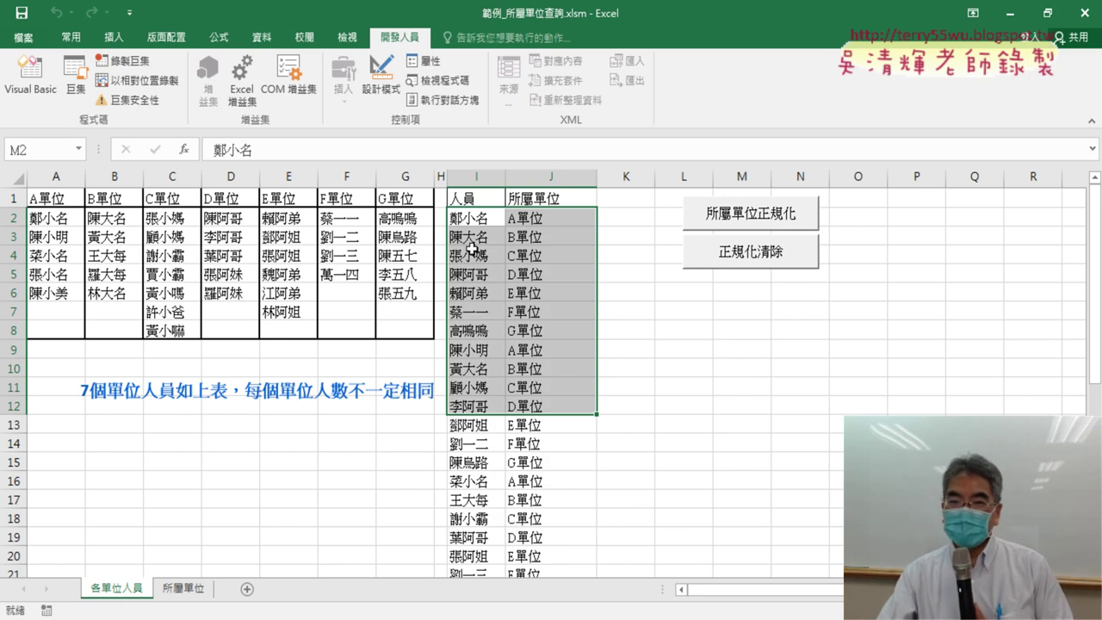
pyautogui.rightClick(761, 213)
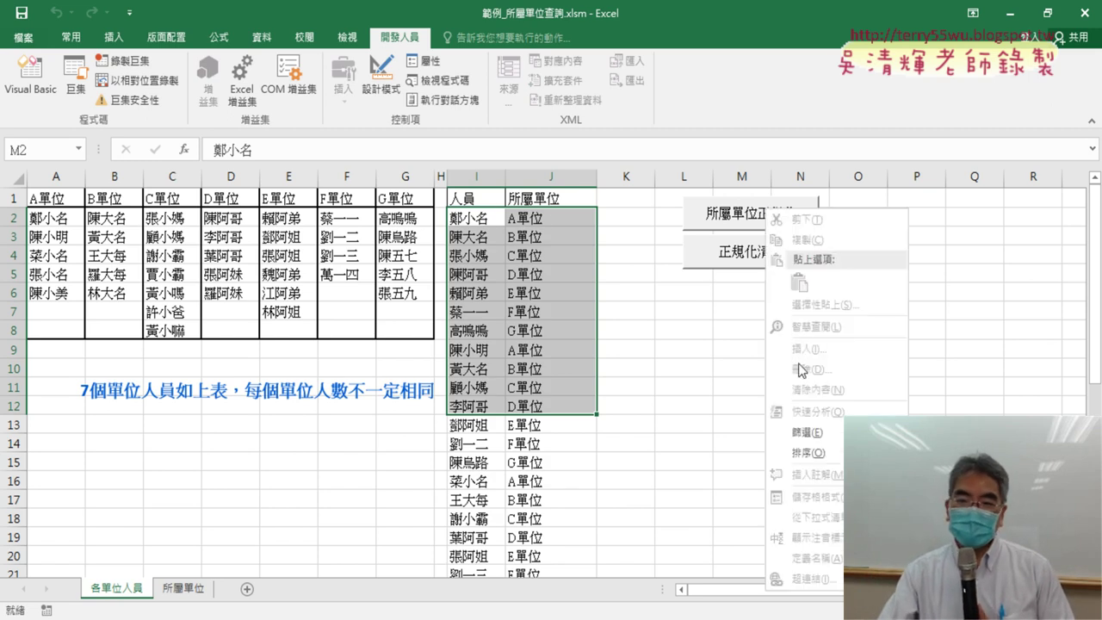
pyautogui.press('Escape')
pyautogui.press('Escape')
pyautogui.rightClick(737, 214)
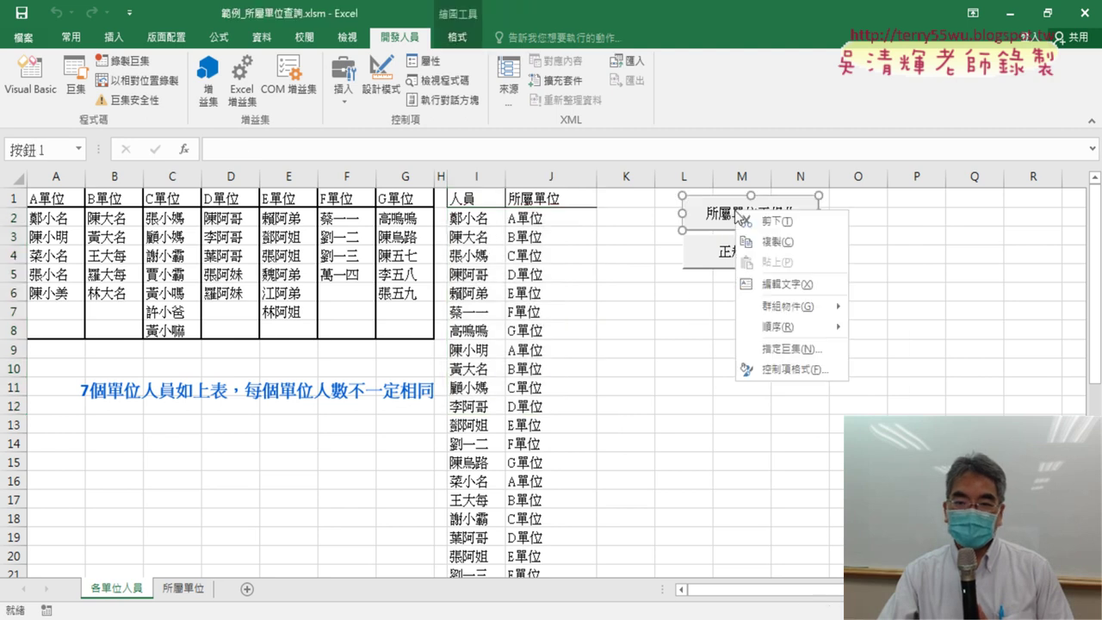
pyautogui.click(787, 349)
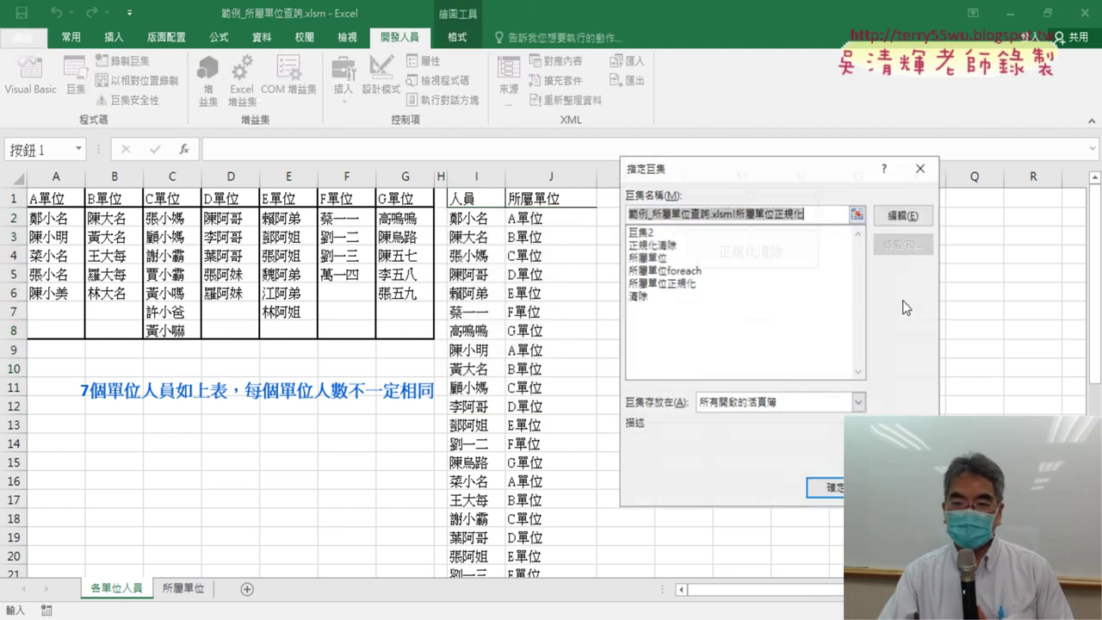
pyautogui.click(904, 215)
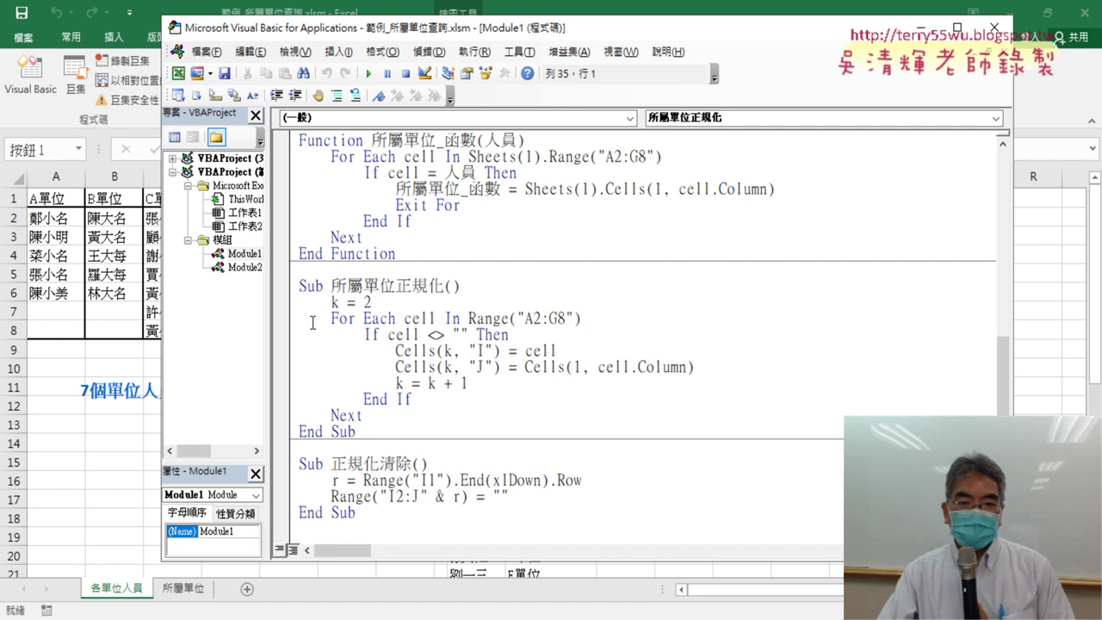
pyautogui.moveTo(302, 319); pyautogui.dragTo(363, 415)
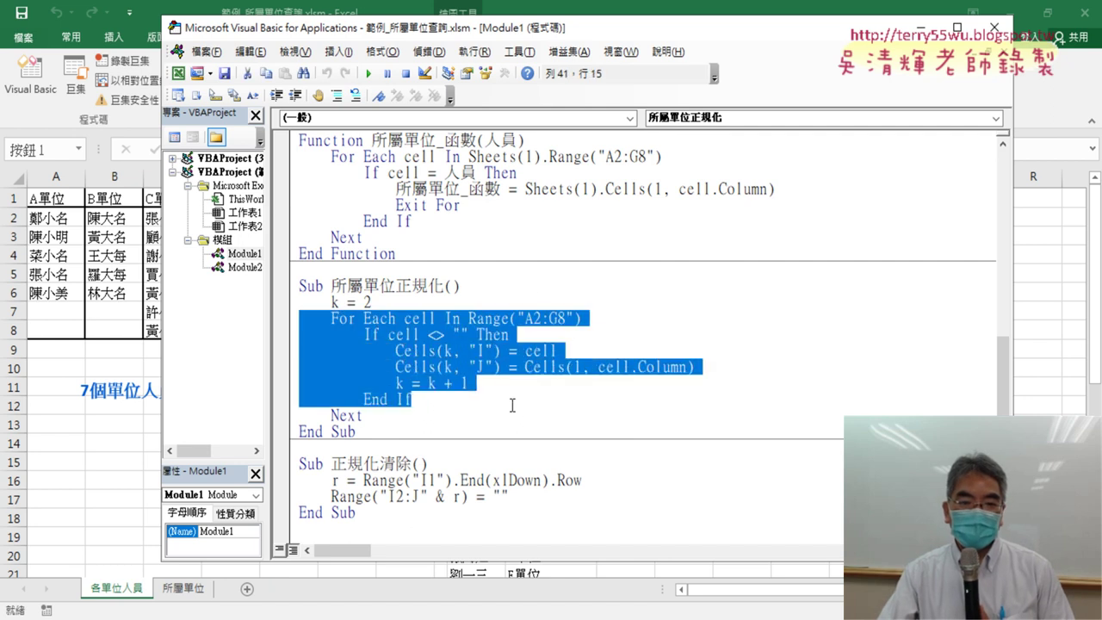
pyautogui.moveTo(568, 32); pyautogui.dragTo(834, 65)
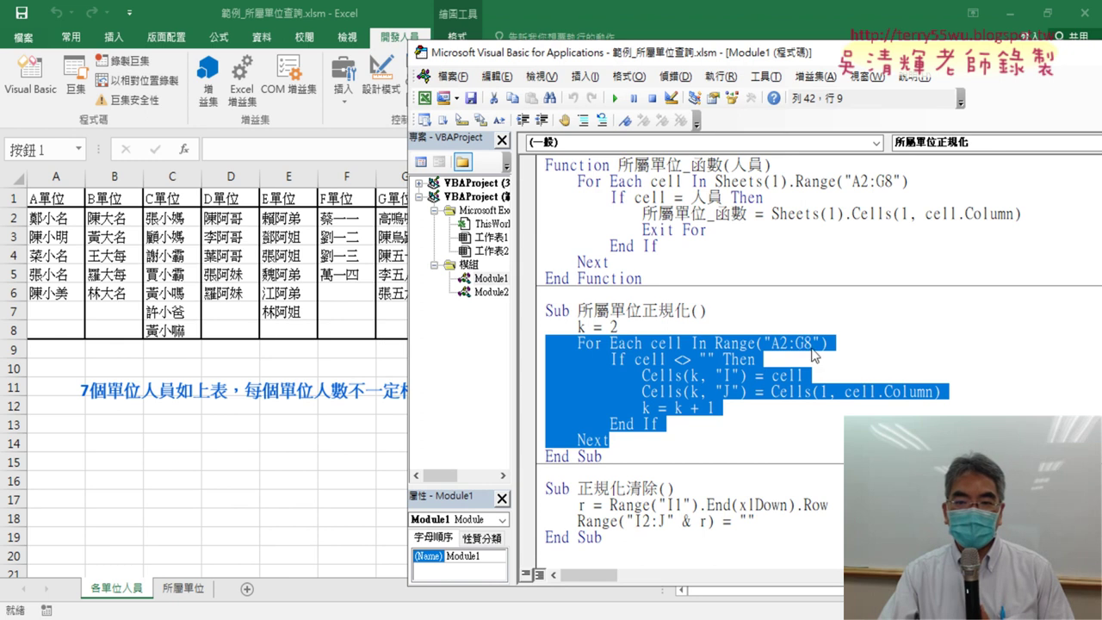
pyautogui.click(706, 360)
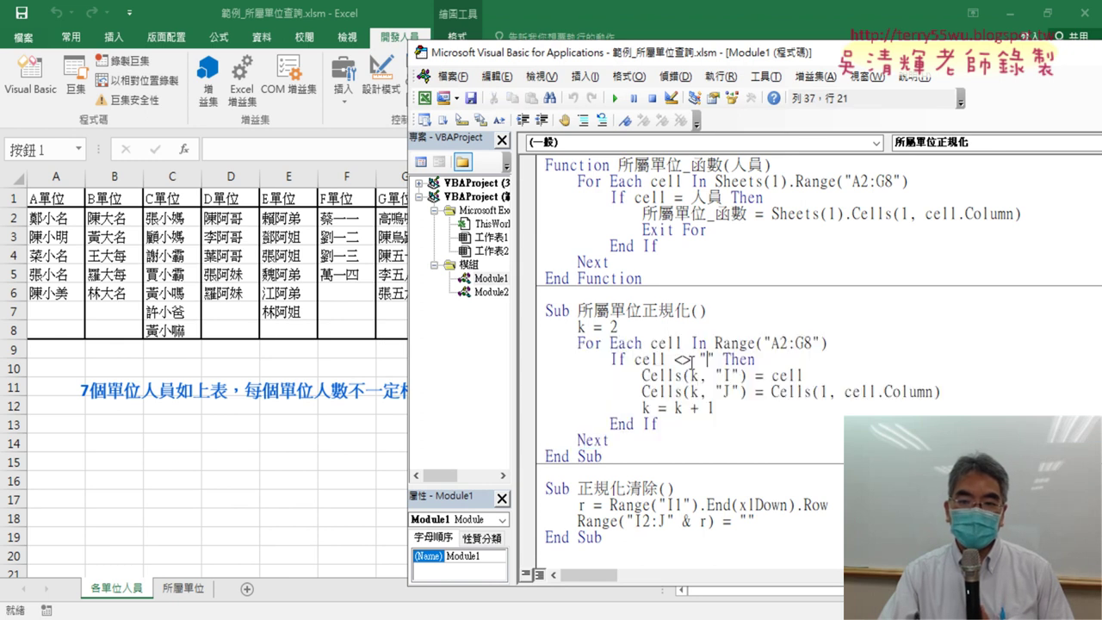
pyautogui.moveTo(635, 359); pyautogui.dragTo(708, 360)
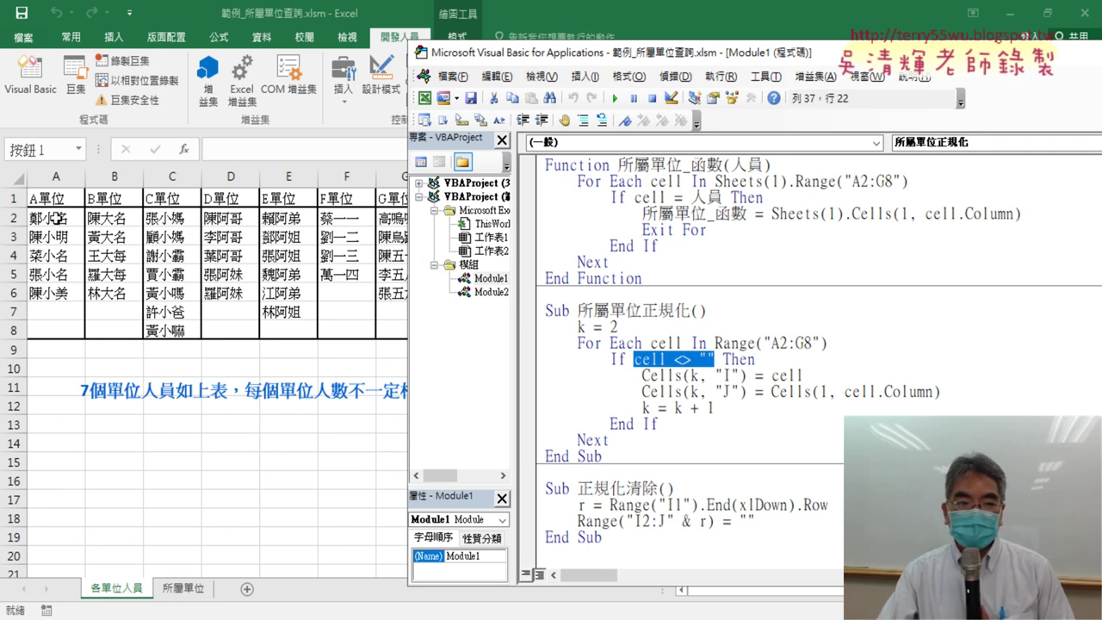
pyautogui.doubleClick(787, 376)
pyautogui.hotkey('alt', 'F11')
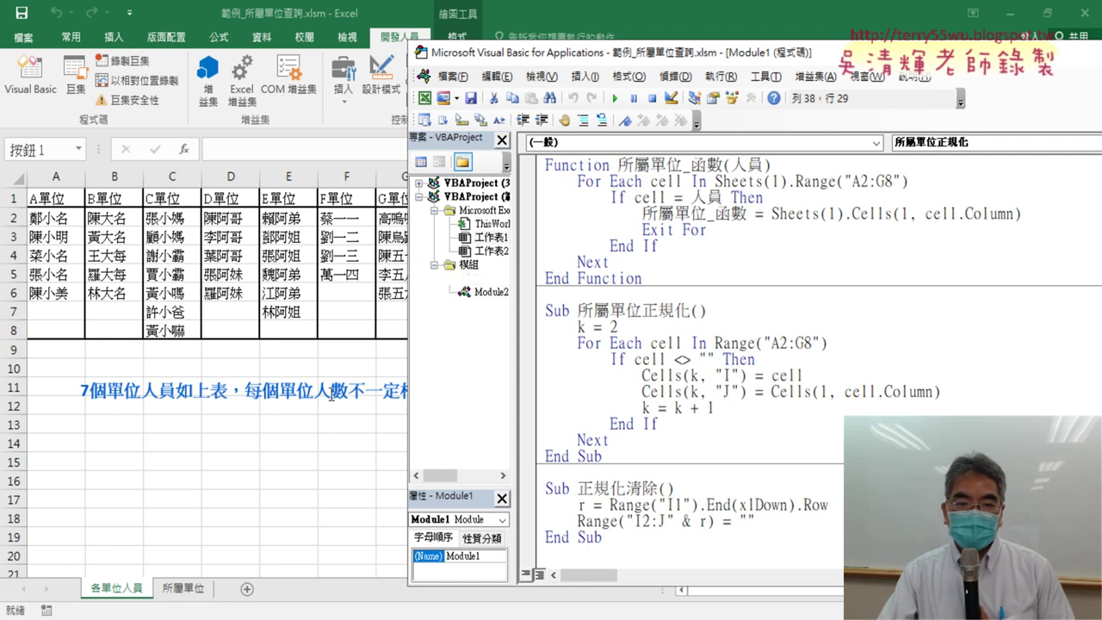
pyautogui.click(482, 217)
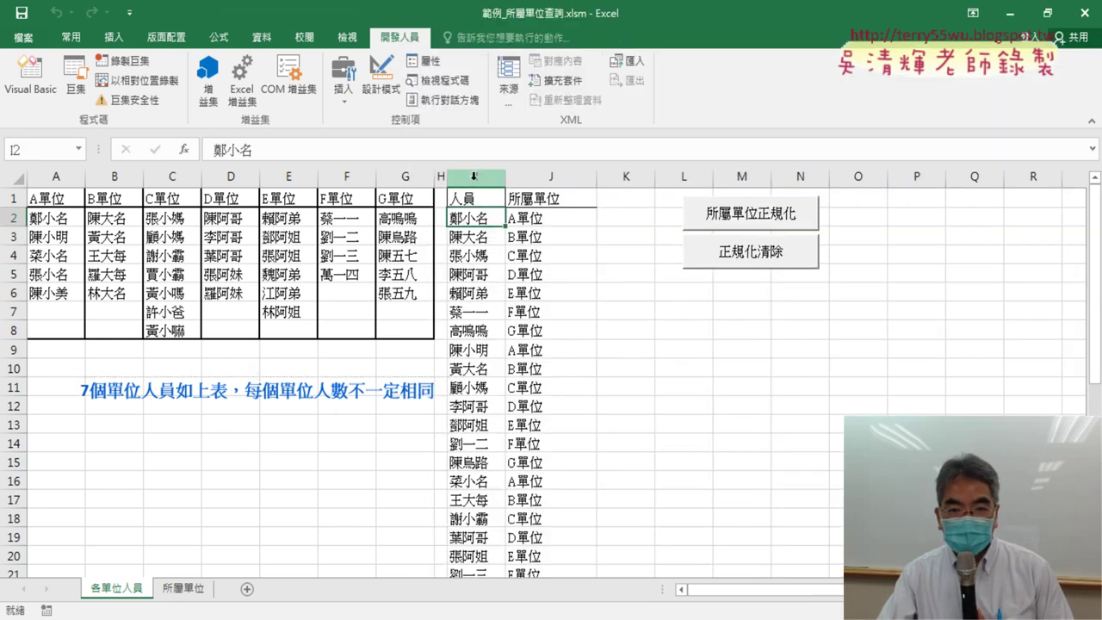
pyautogui.click(474, 176)
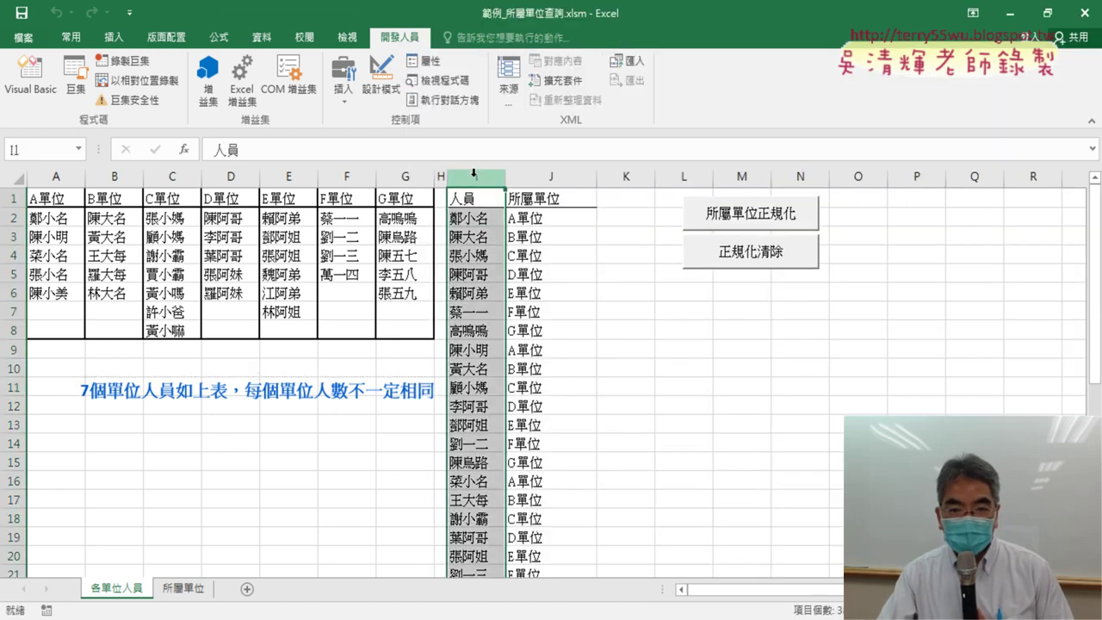
pyautogui.click(30, 76)
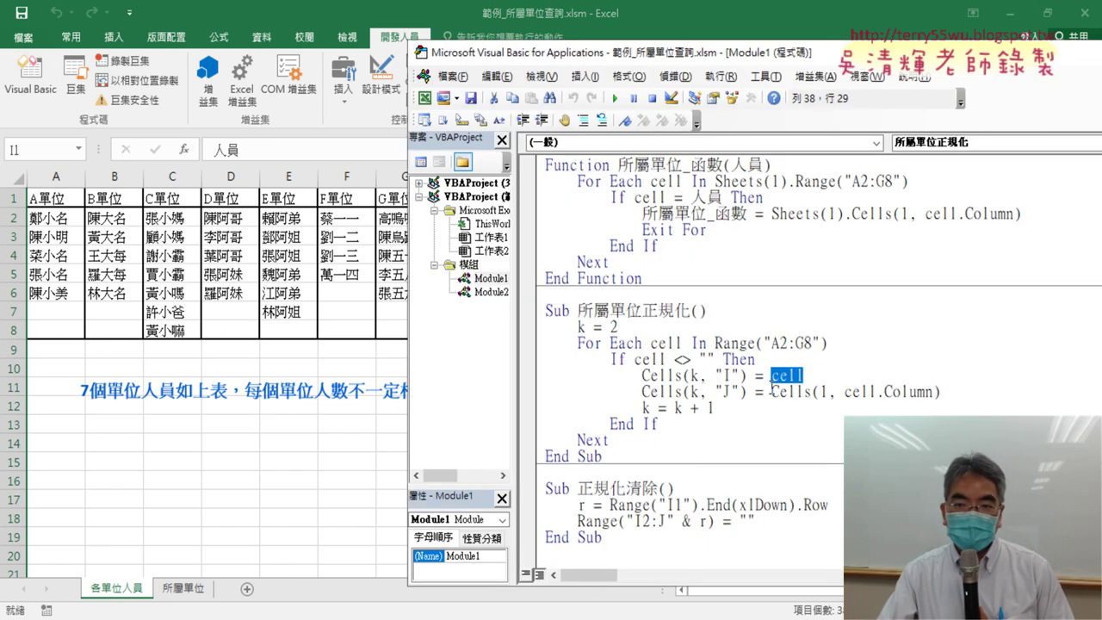
pyautogui.moveTo(772, 389); pyautogui.dragTo(941, 393)
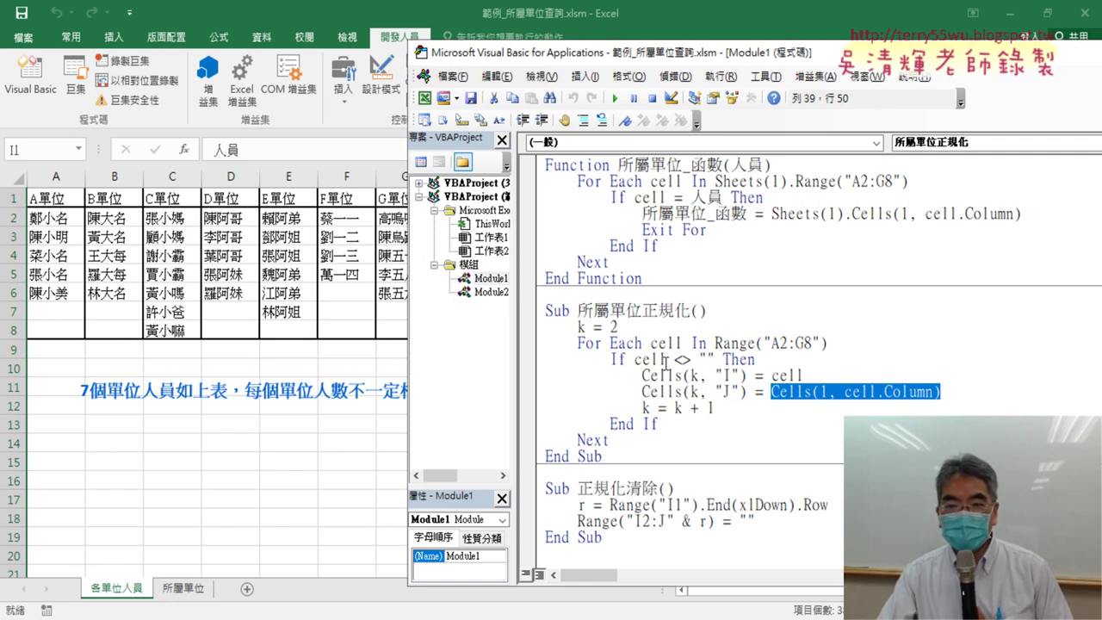
pyautogui.moveTo(847, 393); pyautogui.dragTo(934, 393)
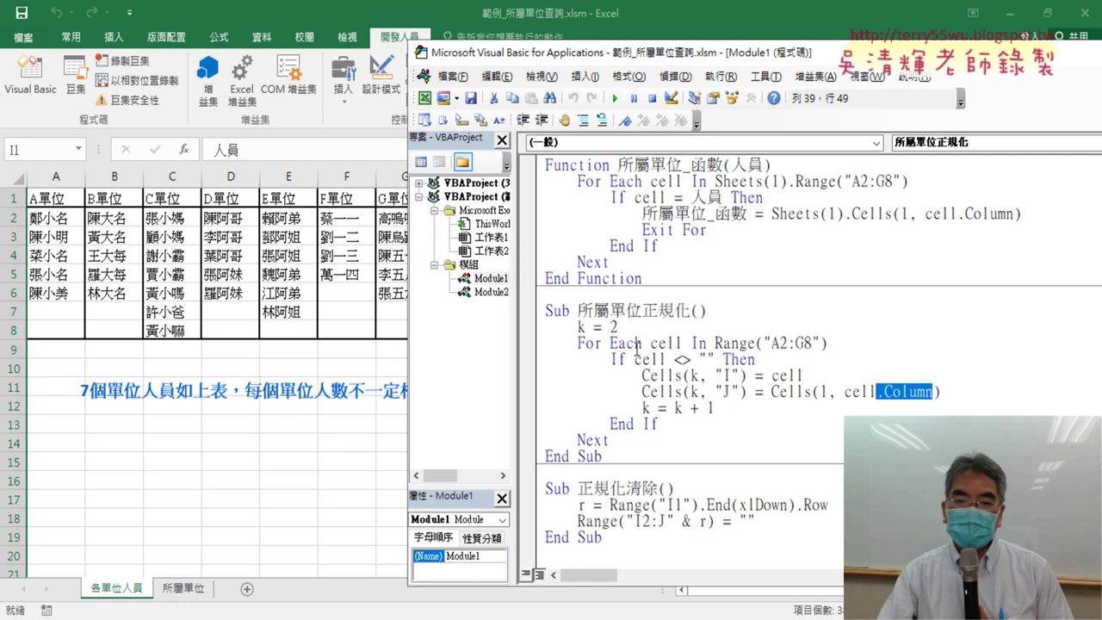
pyautogui.moveTo(620, 327); pyautogui.dragTo(576, 327)
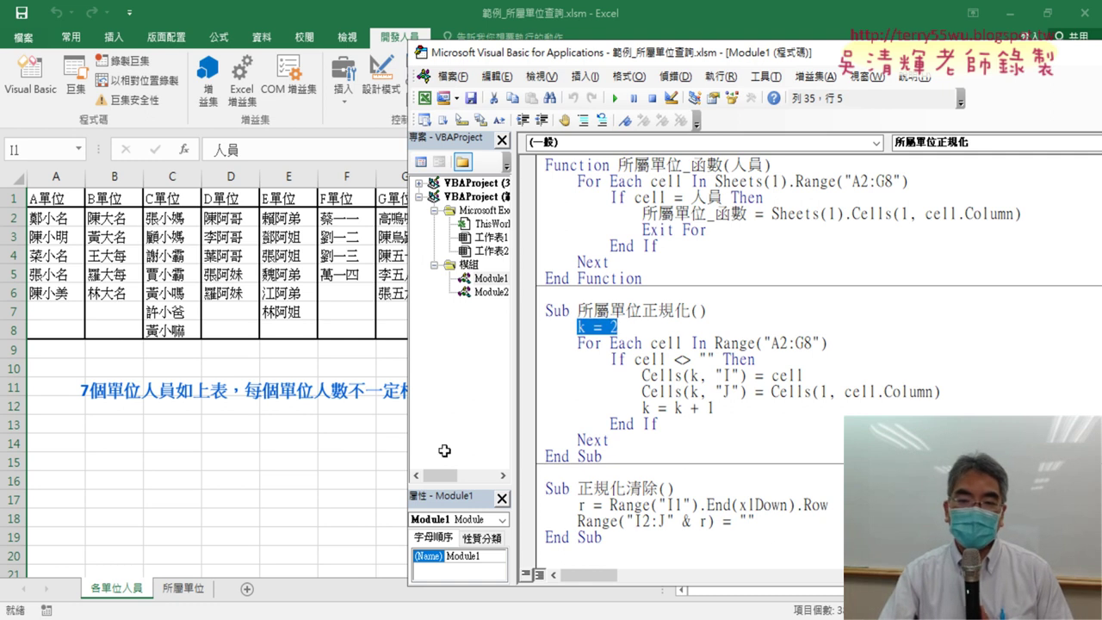
pyautogui.click(262, 435)
# Clear the I:J person-unit list, regenerate it, clear it again, and select cell I2.
pyautogui.click(791, 262)
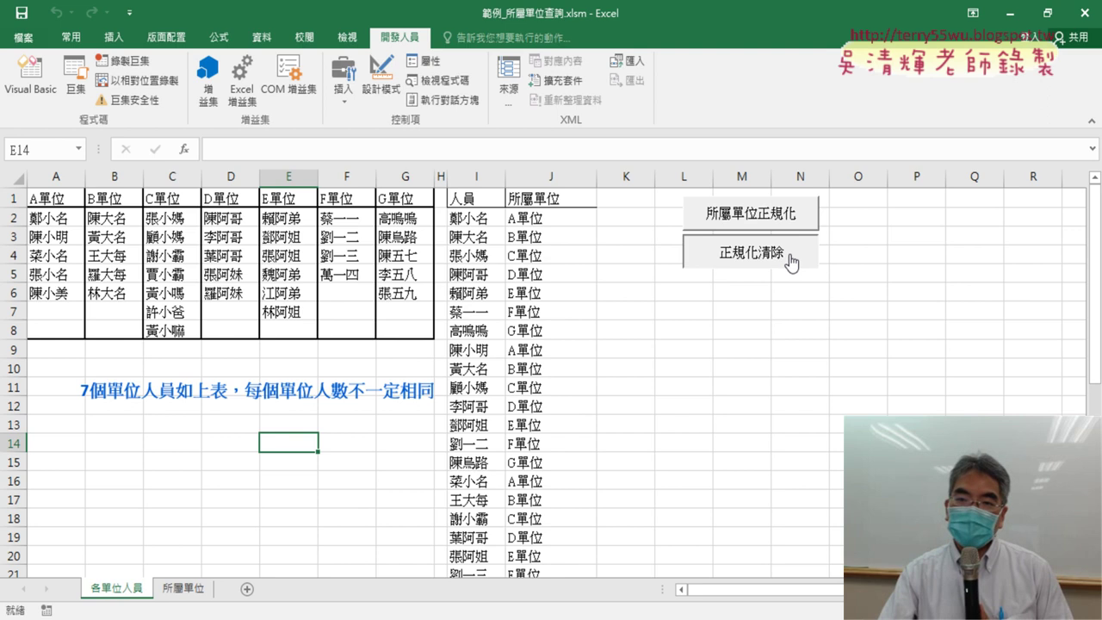
pyautogui.click(791, 221)
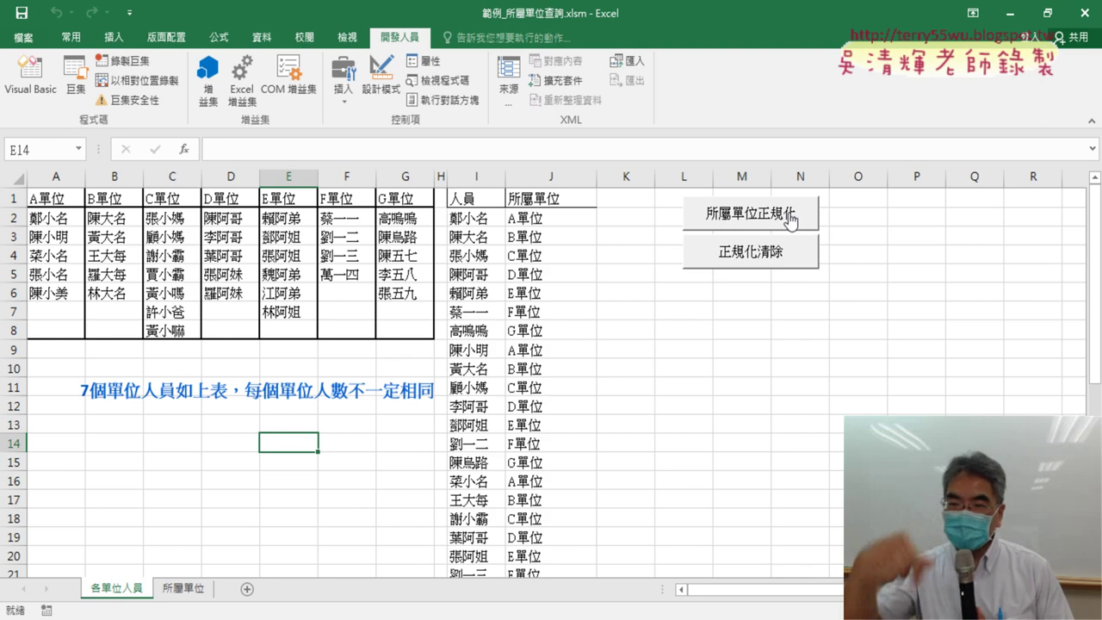
pyautogui.click(779, 268)
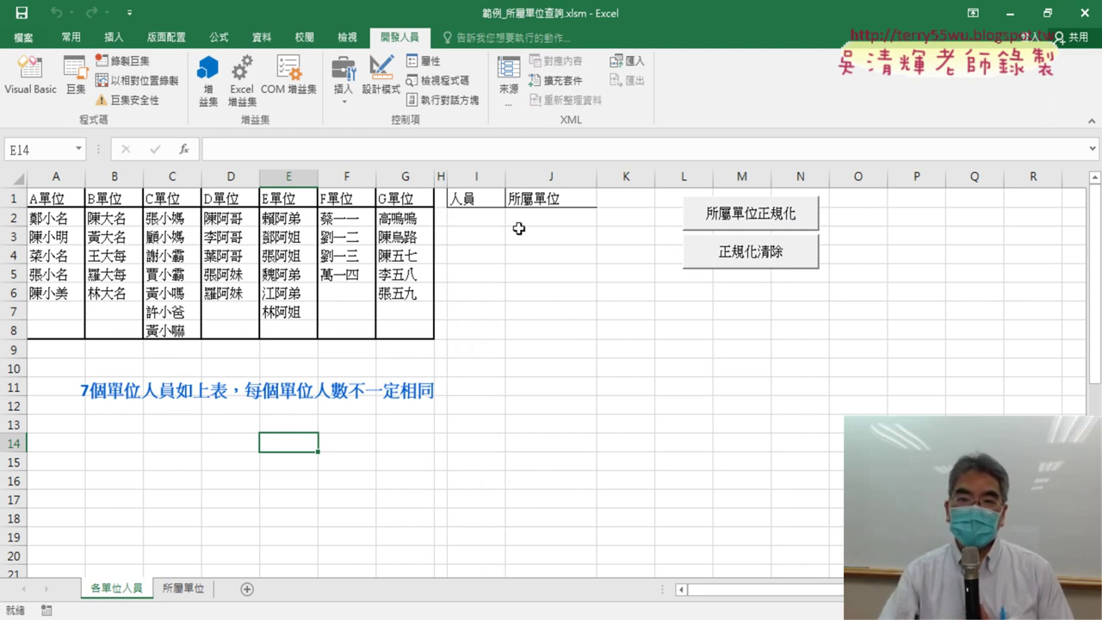
pyautogui.click(491, 222)
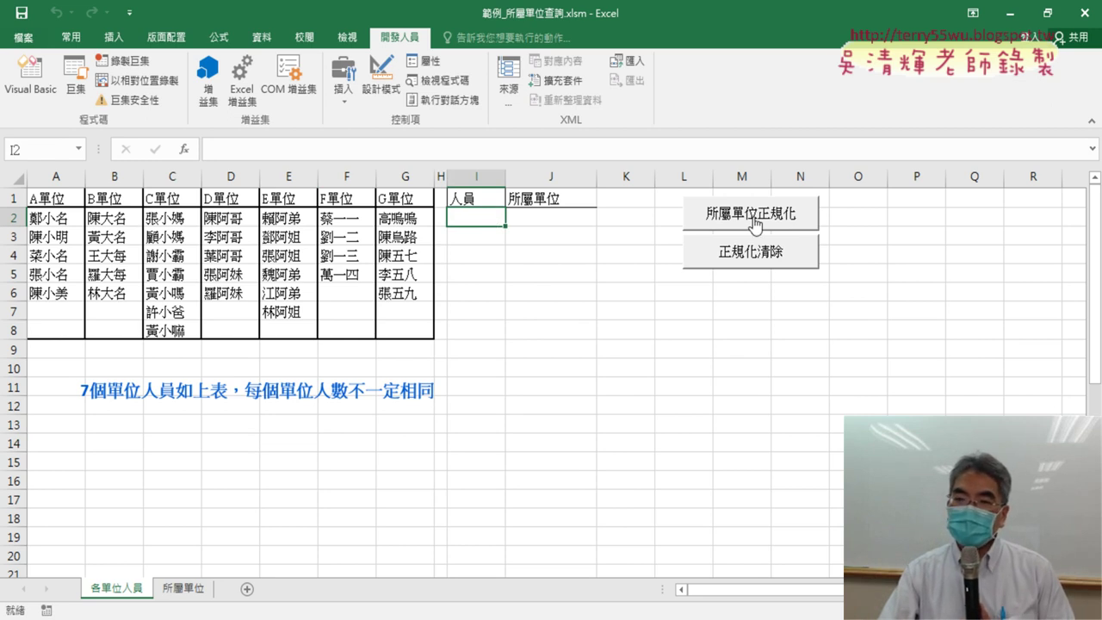
# Inspect the Module2 and Module1 macro code in the VBA editor, then return to the worksheet.
pyautogui.click(30, 78)
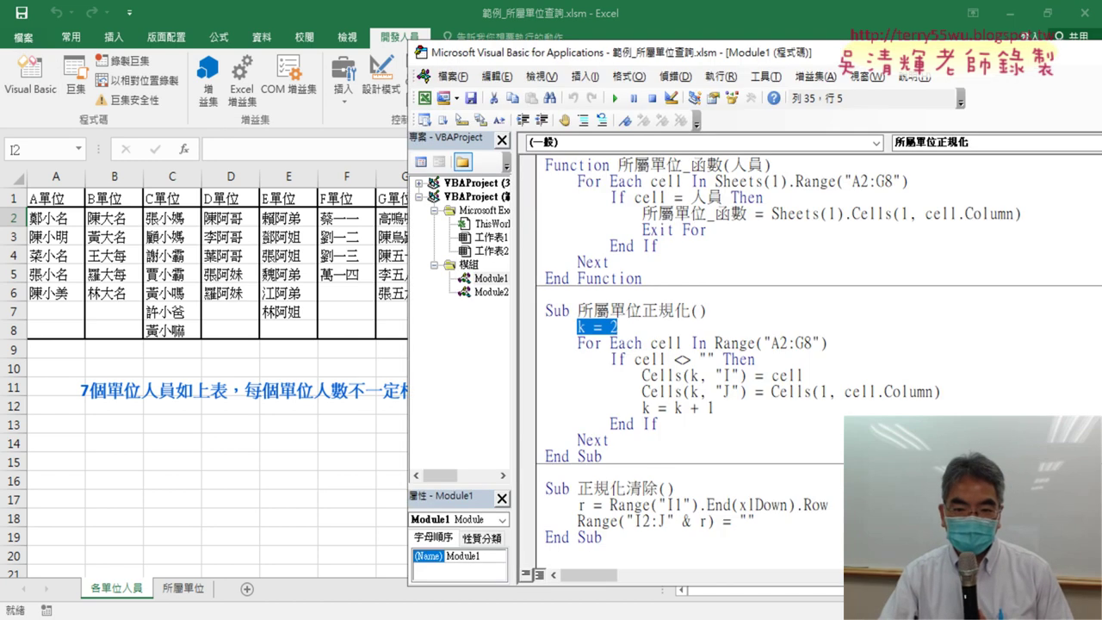
pyautogui.doubleClick(492, 292)
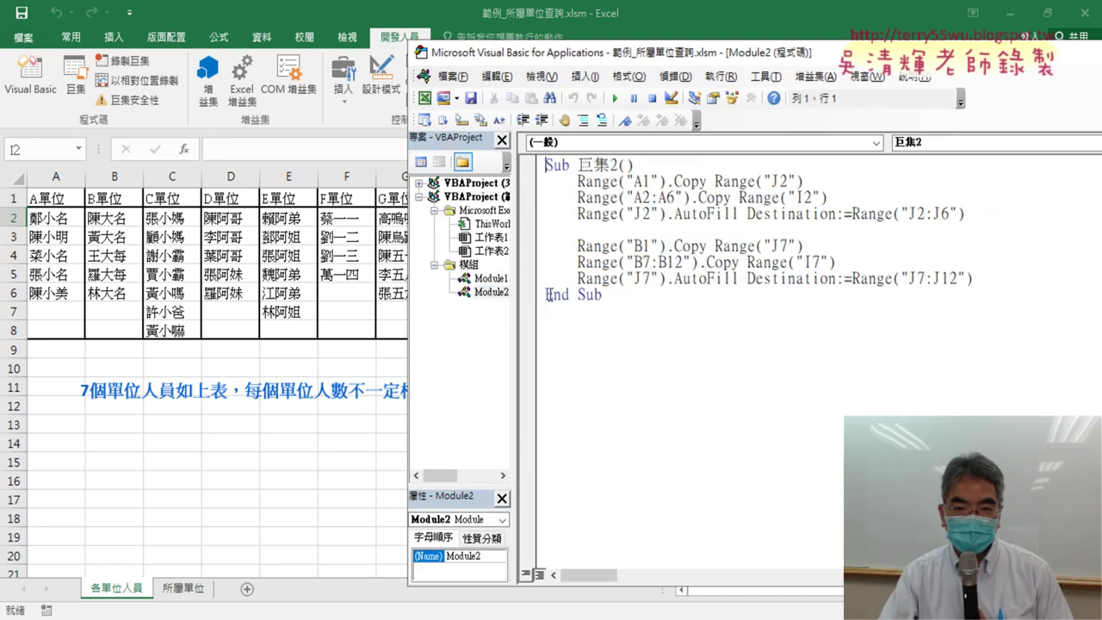
pyautogui.click(492, 279)
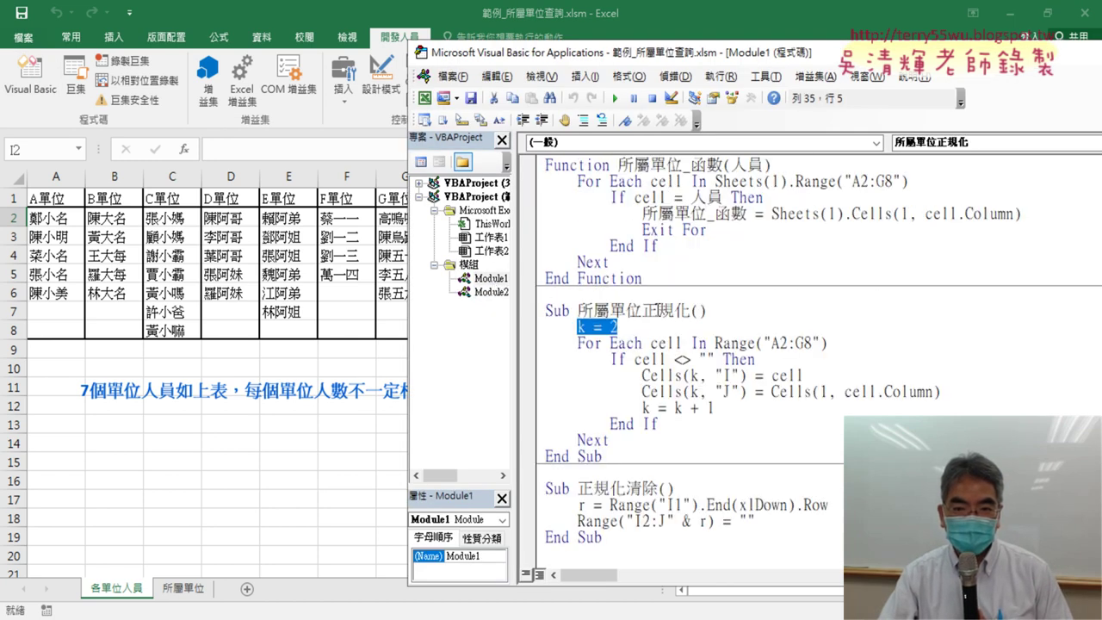
pyautogui.scroll(2, 656, 308)
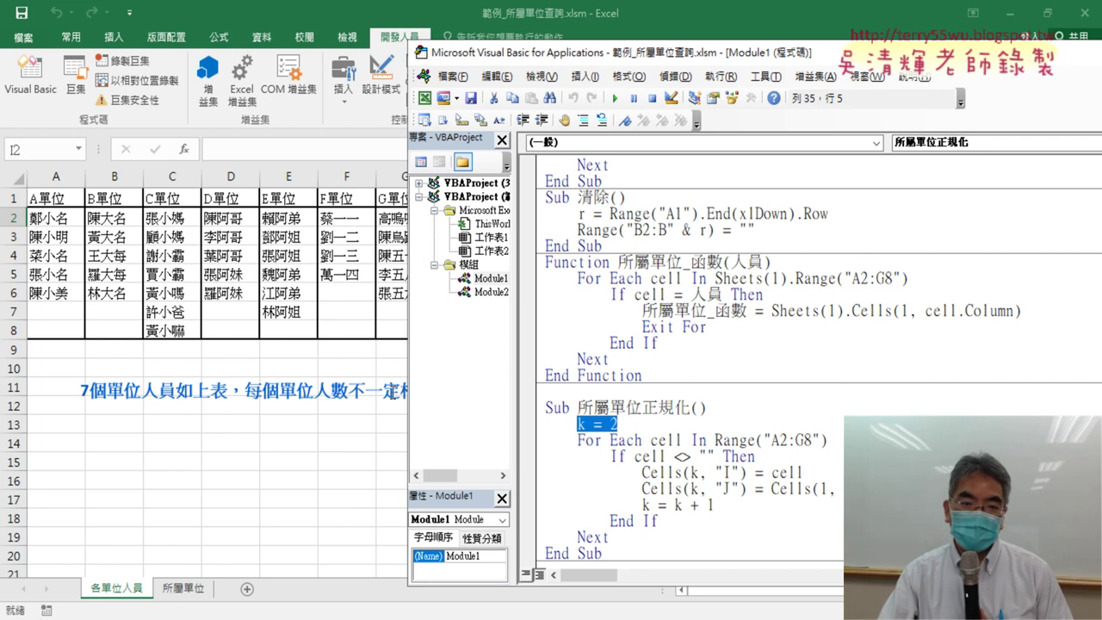
pyautogui.click(355, 349)
# Fill I:J with the person-unit list, then empty column B on the 所屬單位 sheet.
pyautogui.click(762, 219)
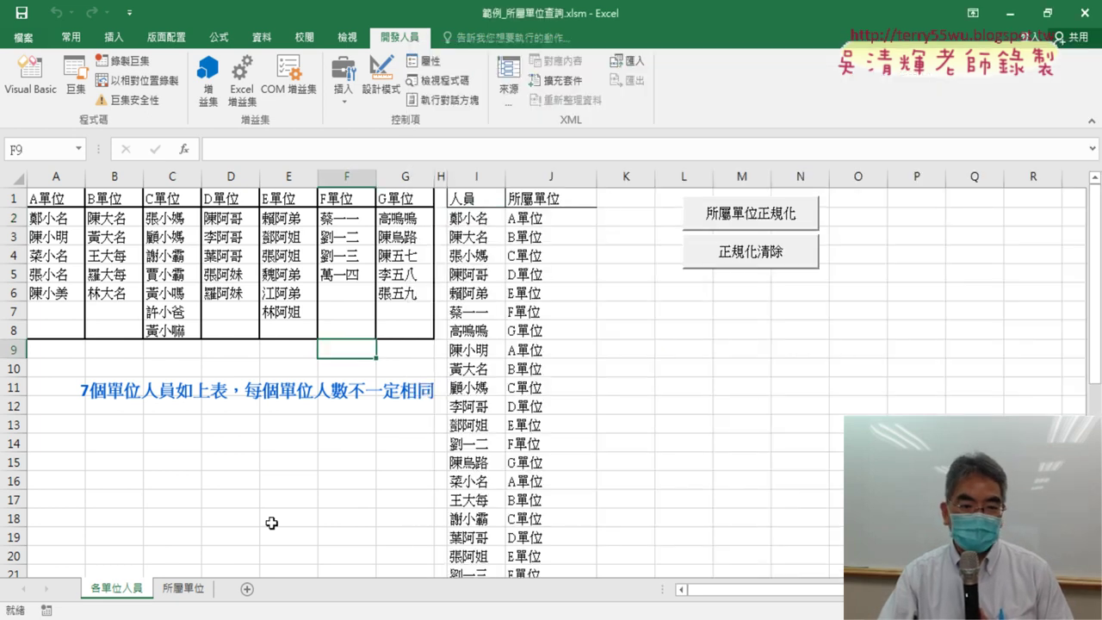
pyautogui.click(207, 591)
pyautogui.click(198, 225)
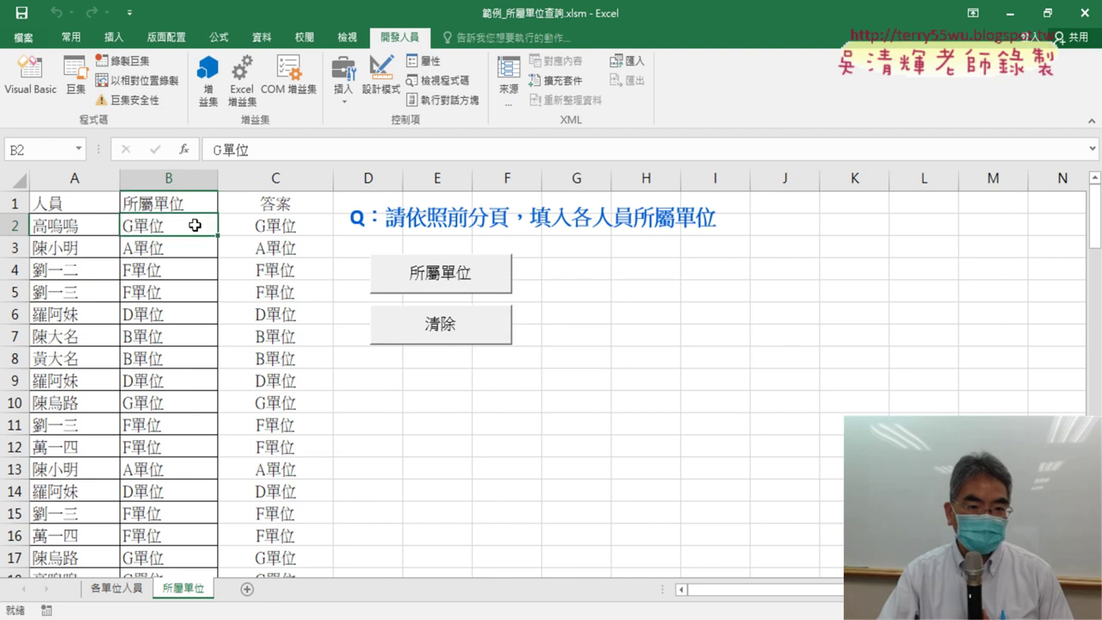
pyautogui.click(449, 329)
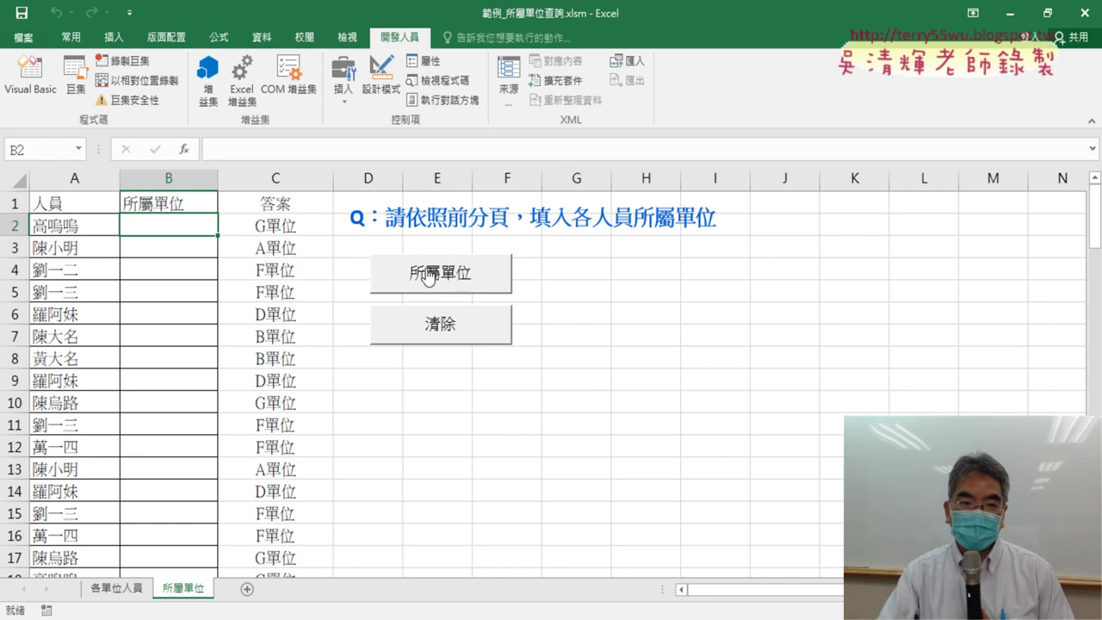
# Enter the user-defined =所屬單位_函數(A2) in B2 so it returns G單位.
pyautogui.click(186, 149)
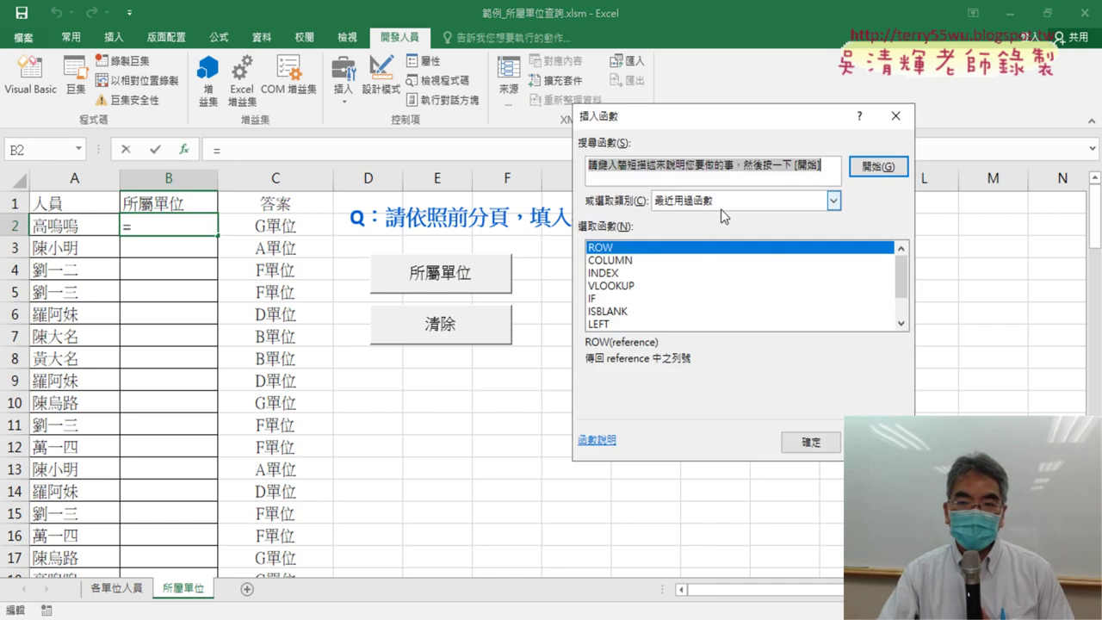
pyautogui.click(726, 203)
pyautogui.click(731, 357)
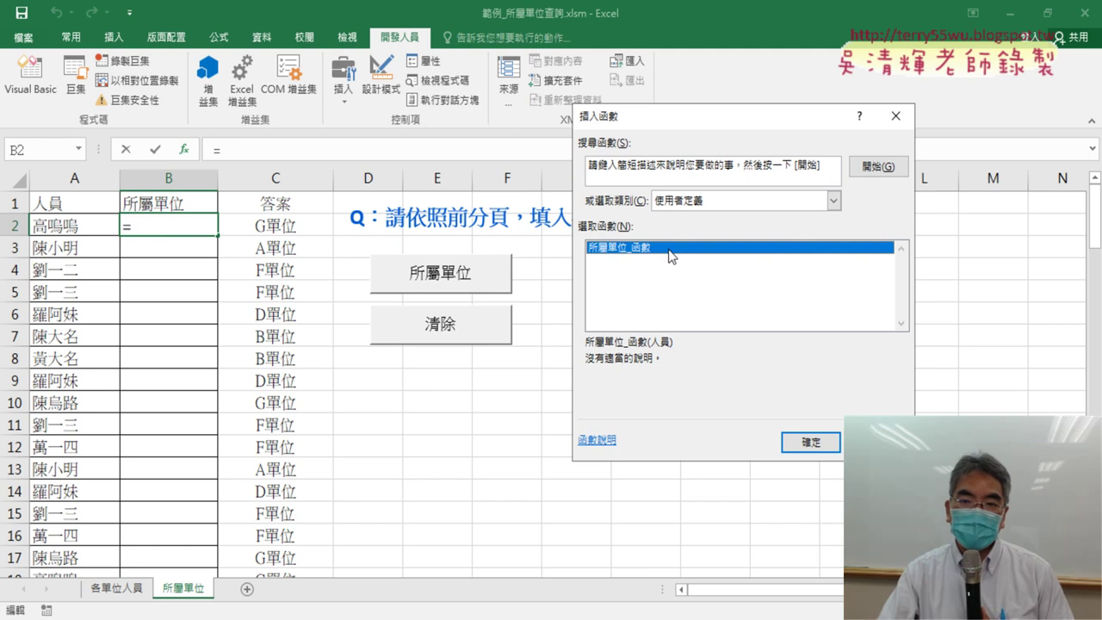
pyautogui.click(810, 442)
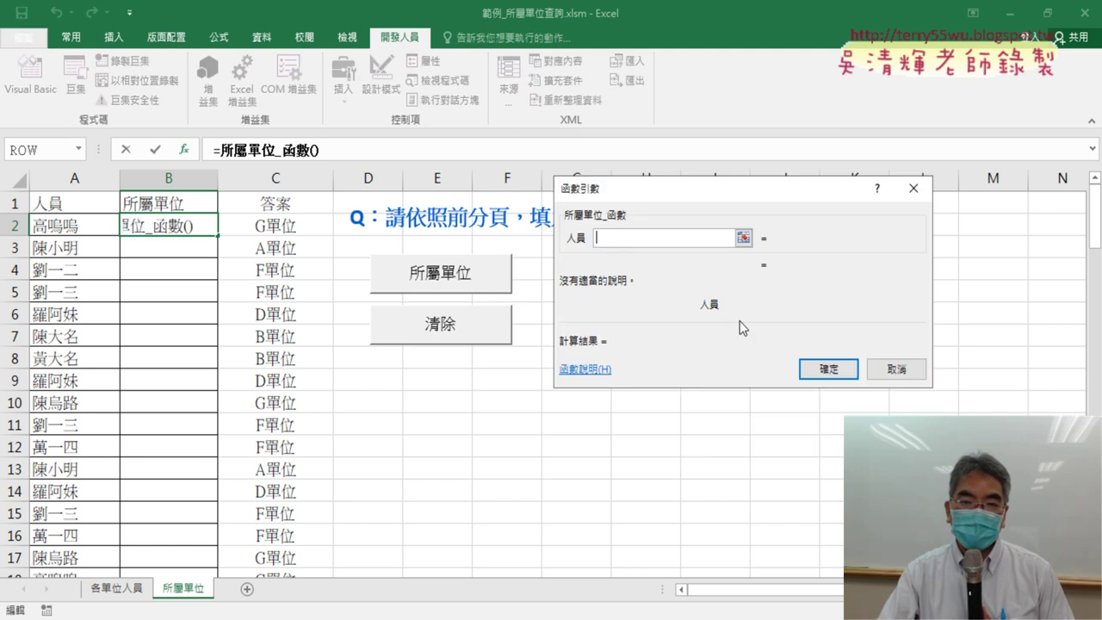
pyautogui.click(65, 226)
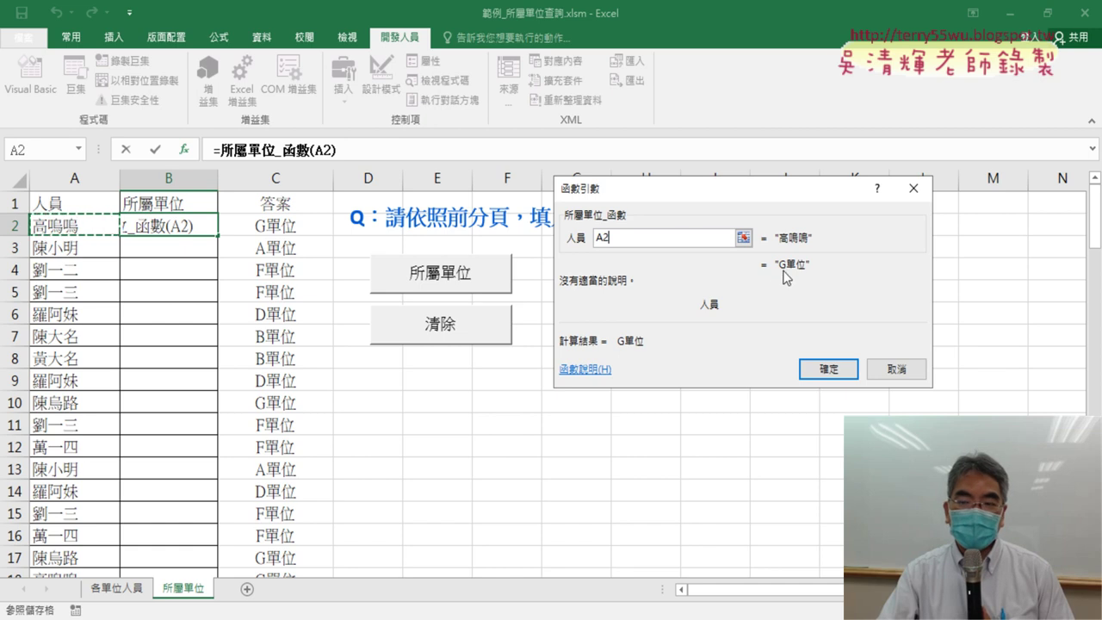
pyautogui.click(827, 371)
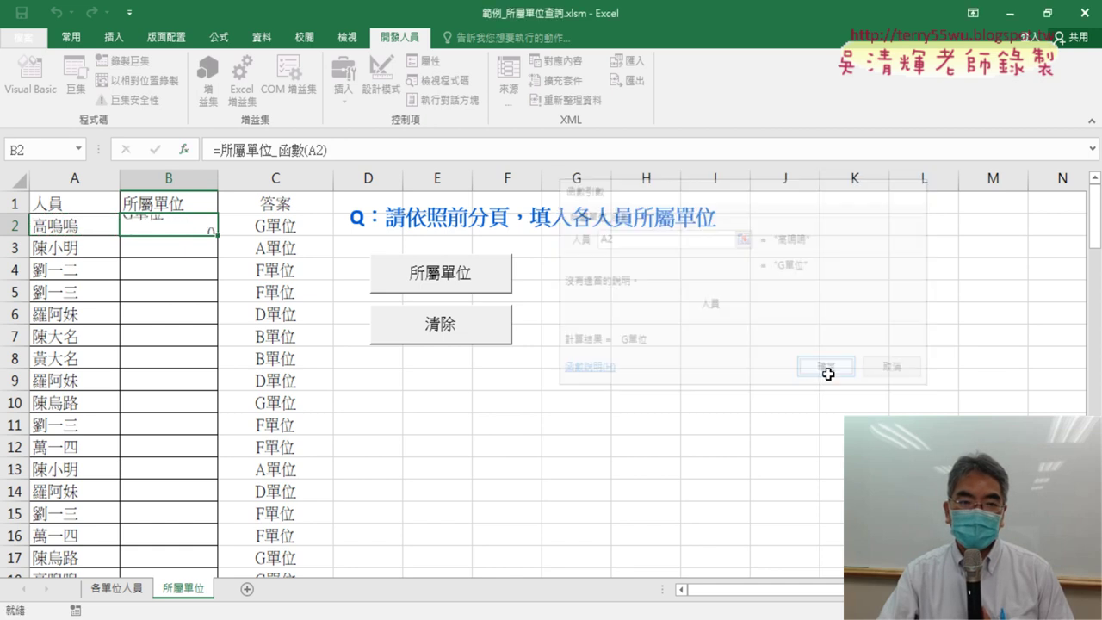
# Copy the B2 unit lookup down column B, compare with 各單位人員, then clear column B.
pyautogui.doubleClick(218, 233)
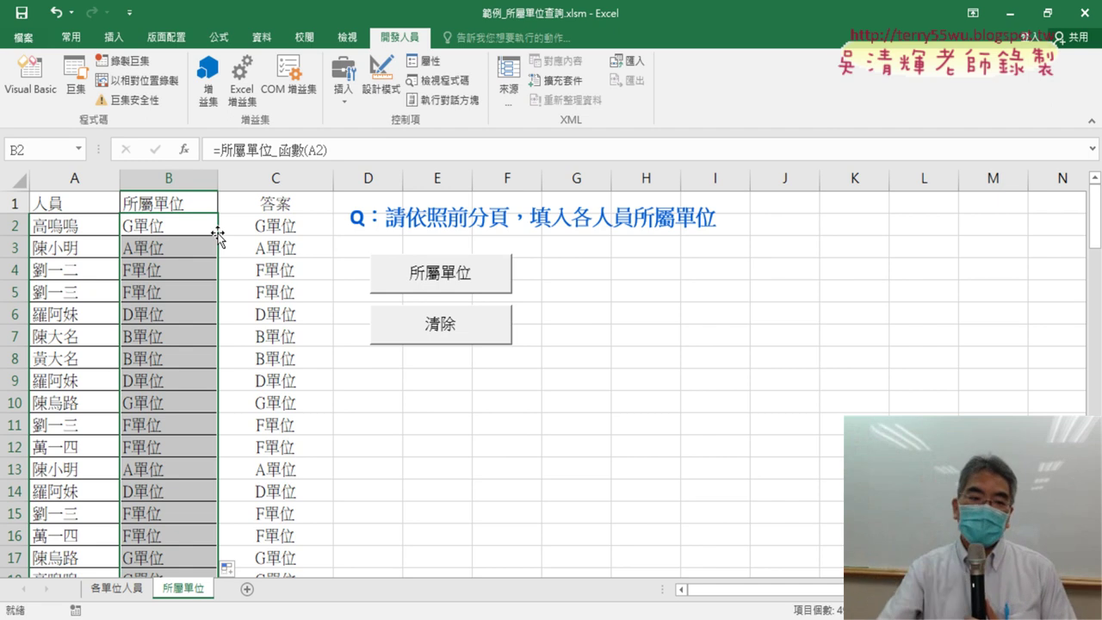
pyautogui.click(122, 586)
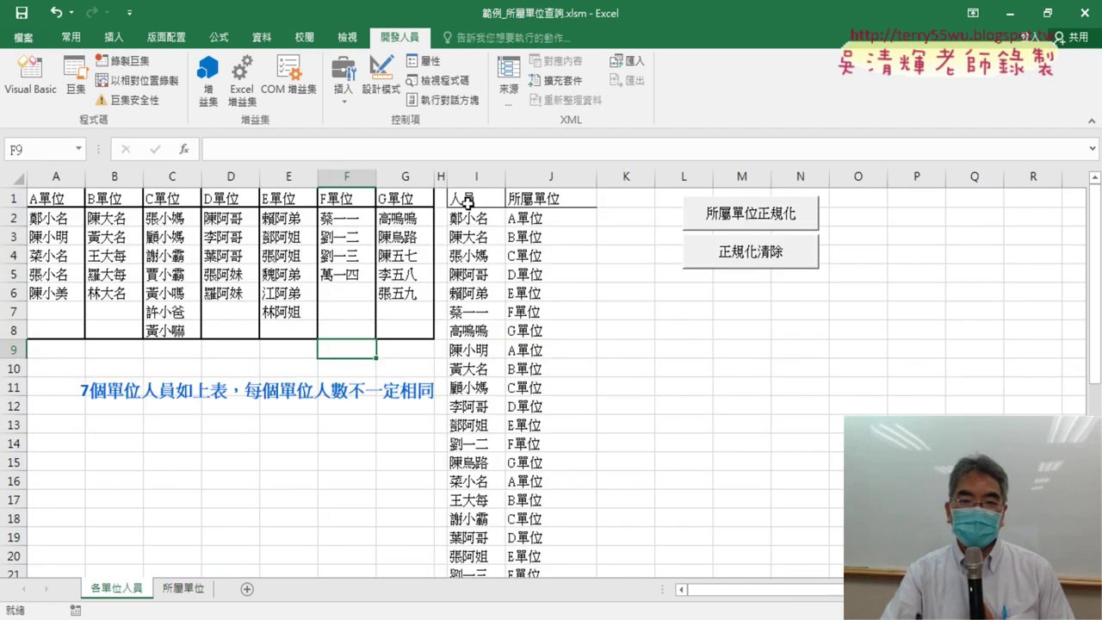
pyautogui.click(185, 588)
pyautogui.click(428, 335)
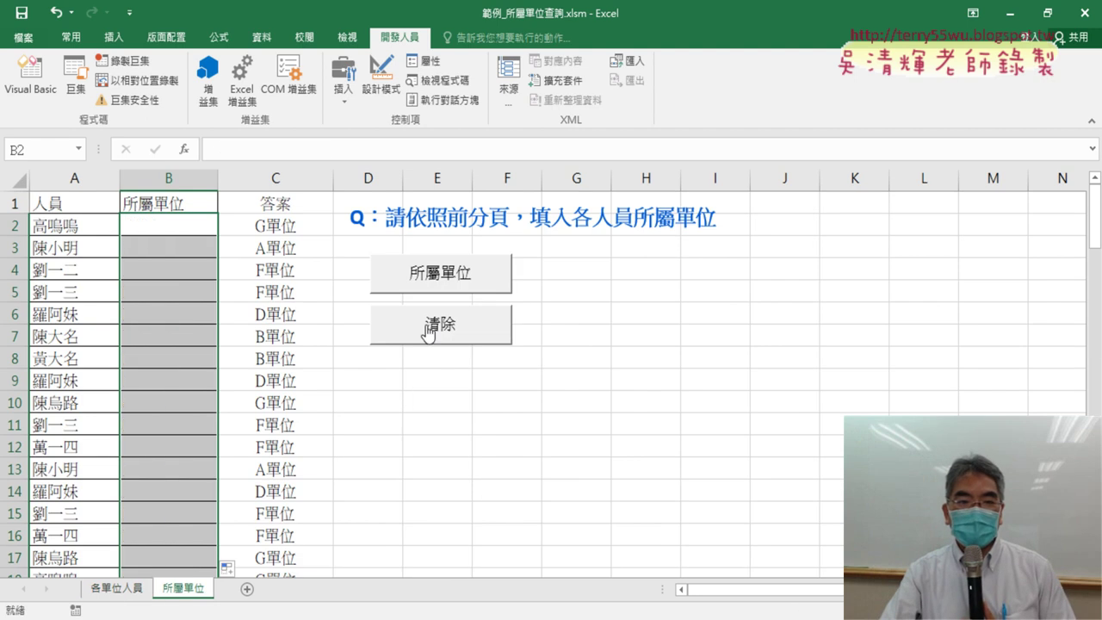
pyautogui.click(166, 218)
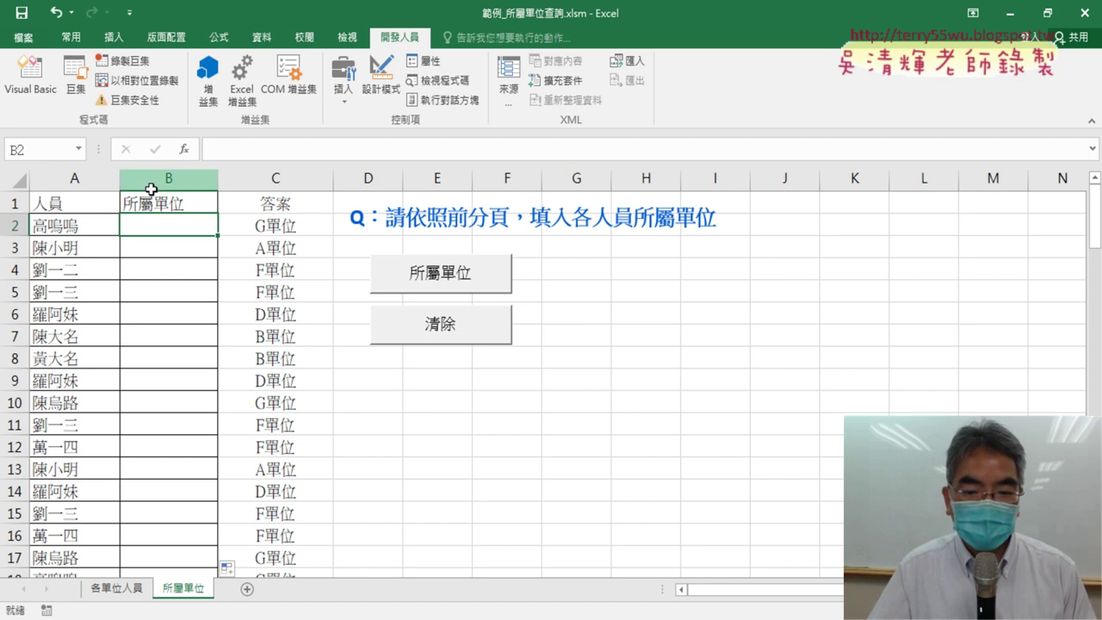
# In the Google Groups course post, highlight lessons 01–06 and the 325人事資料正規化 topic on line 07.
pyautogui.hotkey('alt', 'Tab')
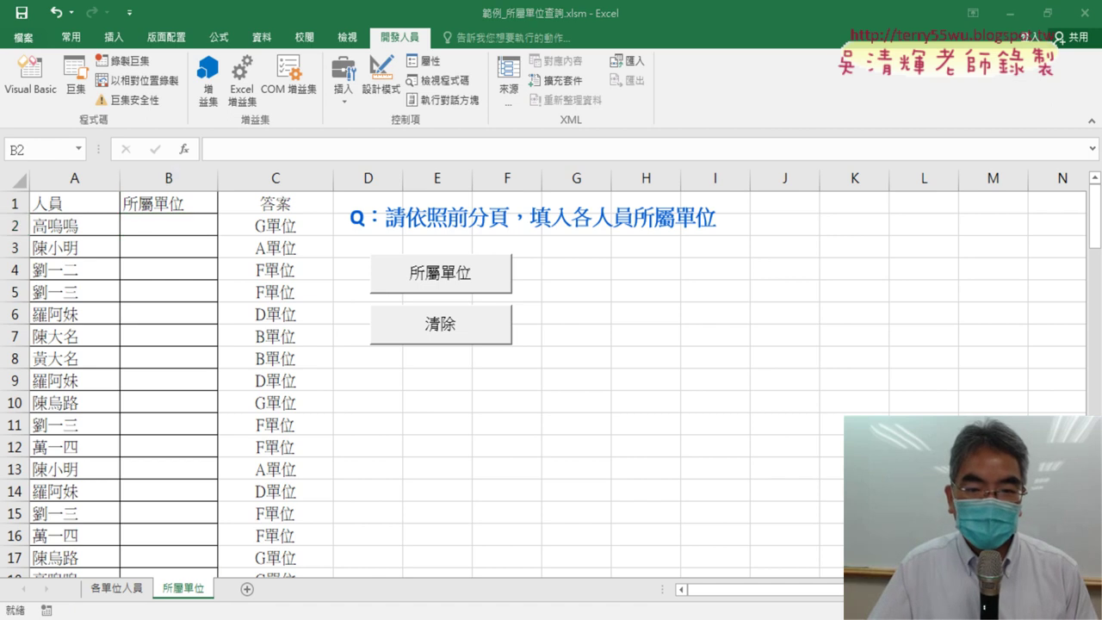
pyautogui.click(496, 22)
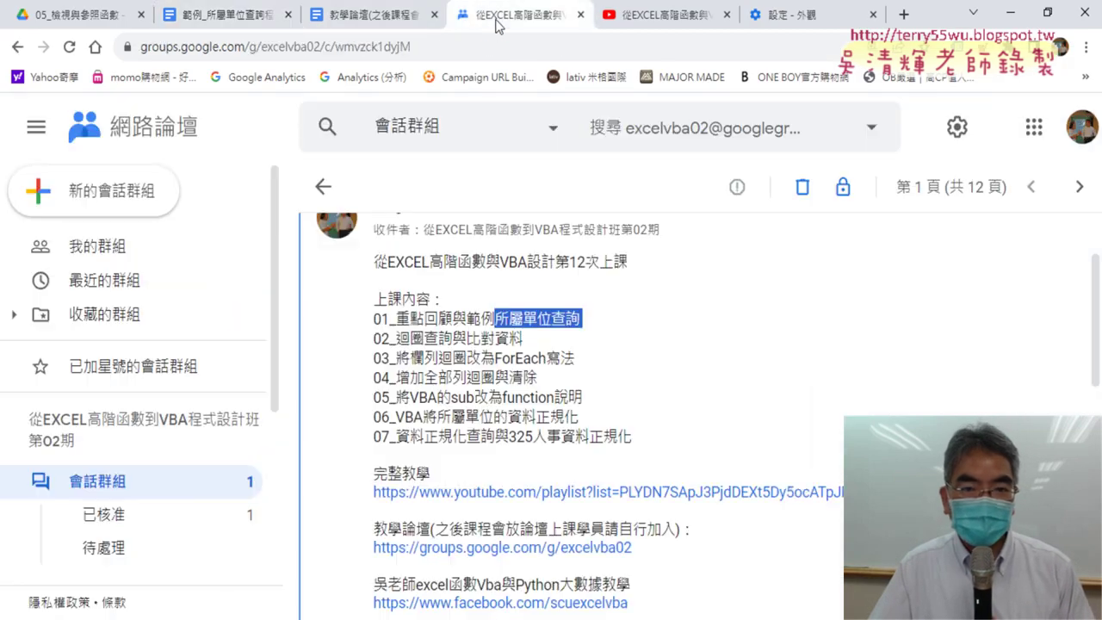
pyautogui.scroll(-1, 555, 365)
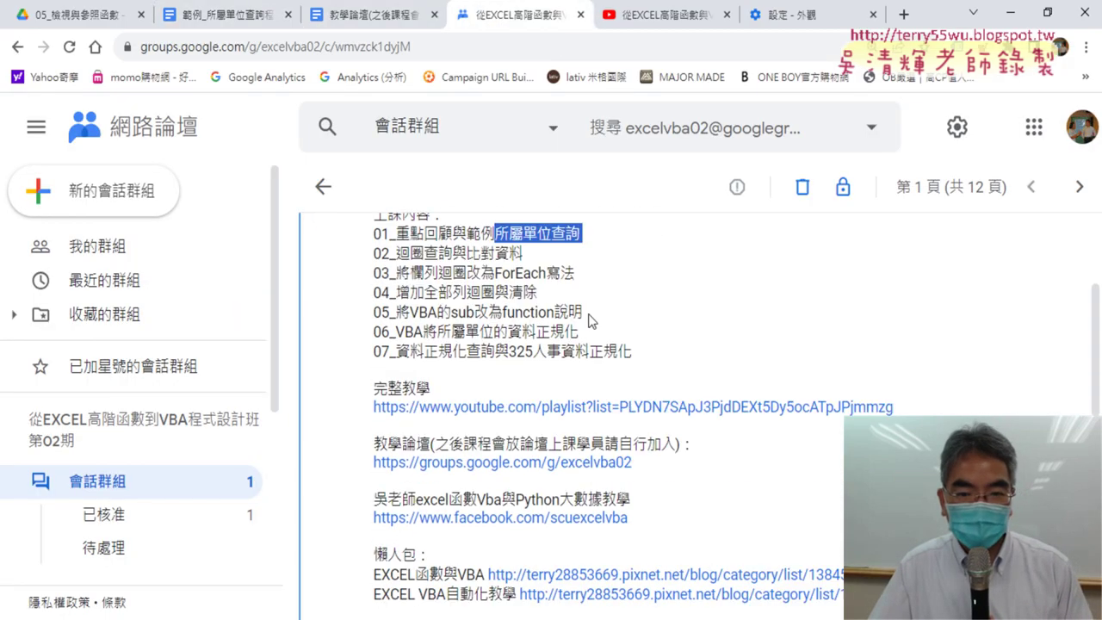
pyautogui.moveTo(592, 321); pyautogui.dragTo(369, 234)
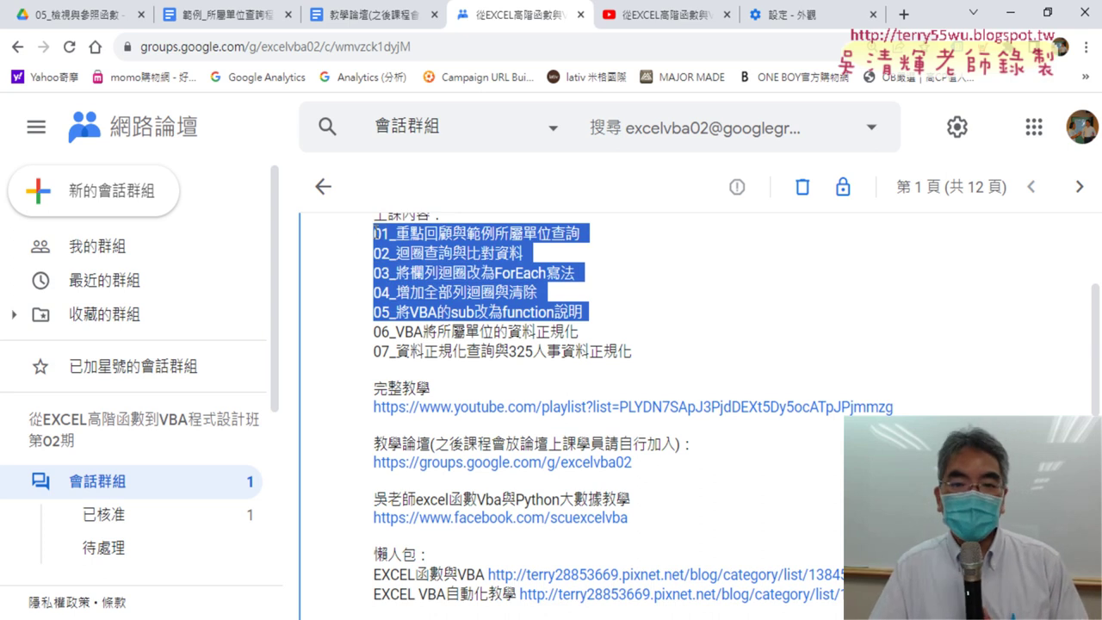
pyautogui.moveTo(582, 332); pyautogui.dragTo(373, 227)
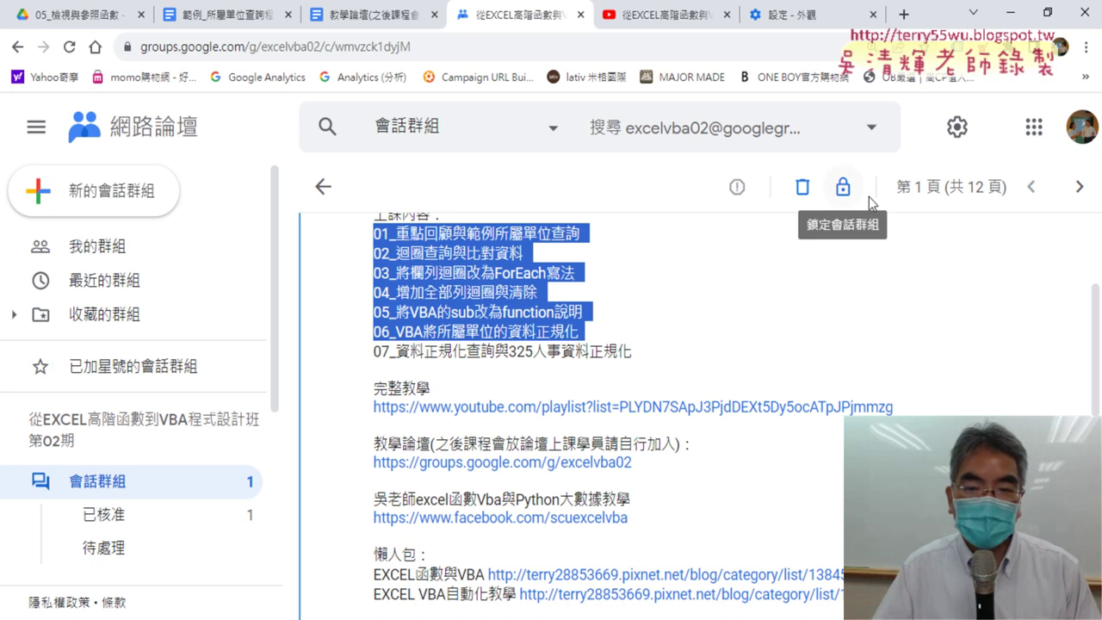
pyautogui.moveTo(509, 351); pyautogui.dragTo(628, 353)
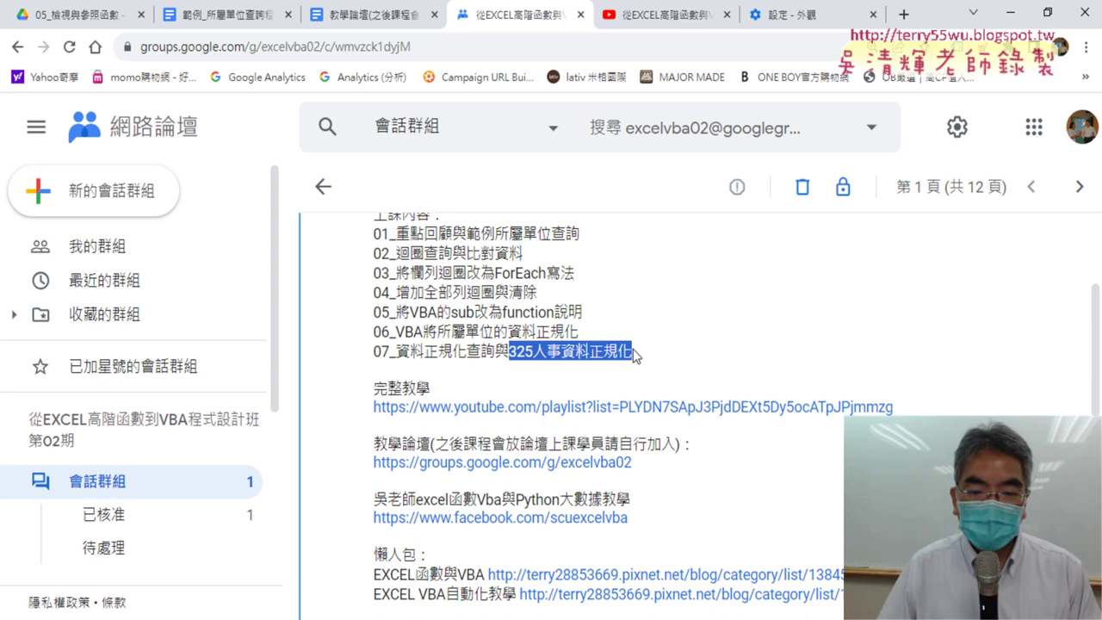
pyautogui.moveTo(421, 602)
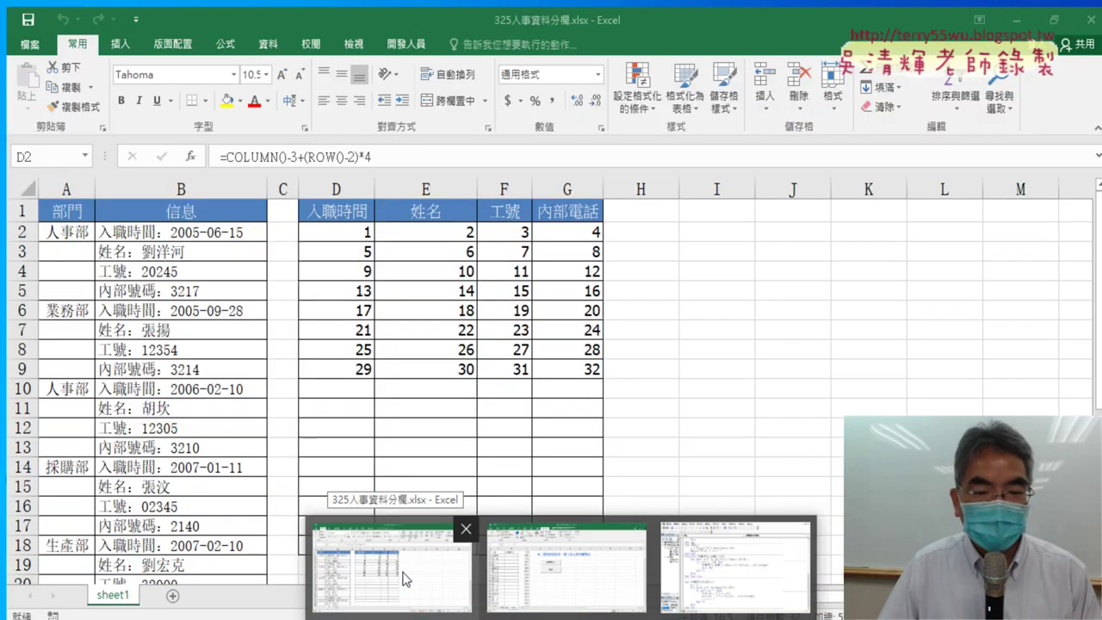
# Bring up 325人事資料分欄.xlsx and inspect the first record's stacked entries in B2–B5.
pyautogui.click(405, 579)
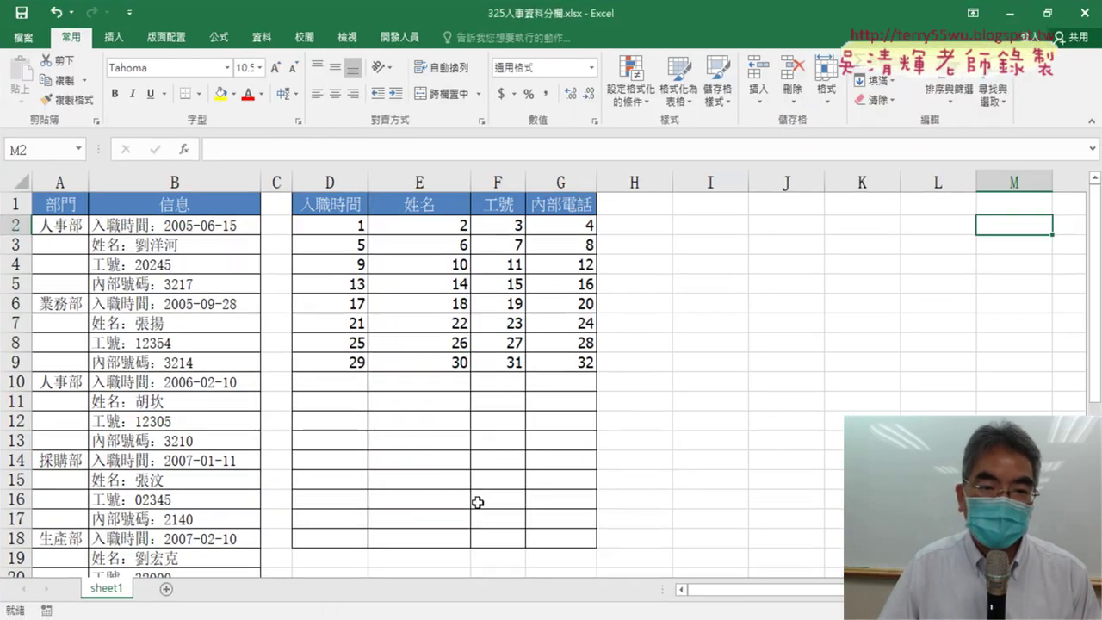
pyautogui.click(209, 180)
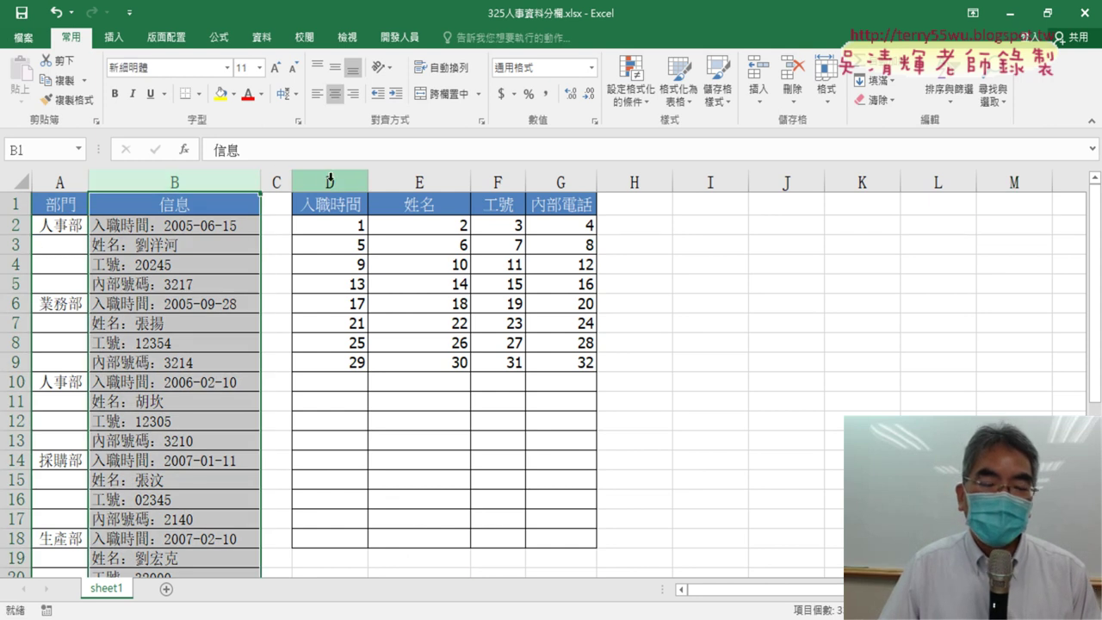
pyautogui.moveTo(333, 207); pyautogui.dragTo(333, 211)
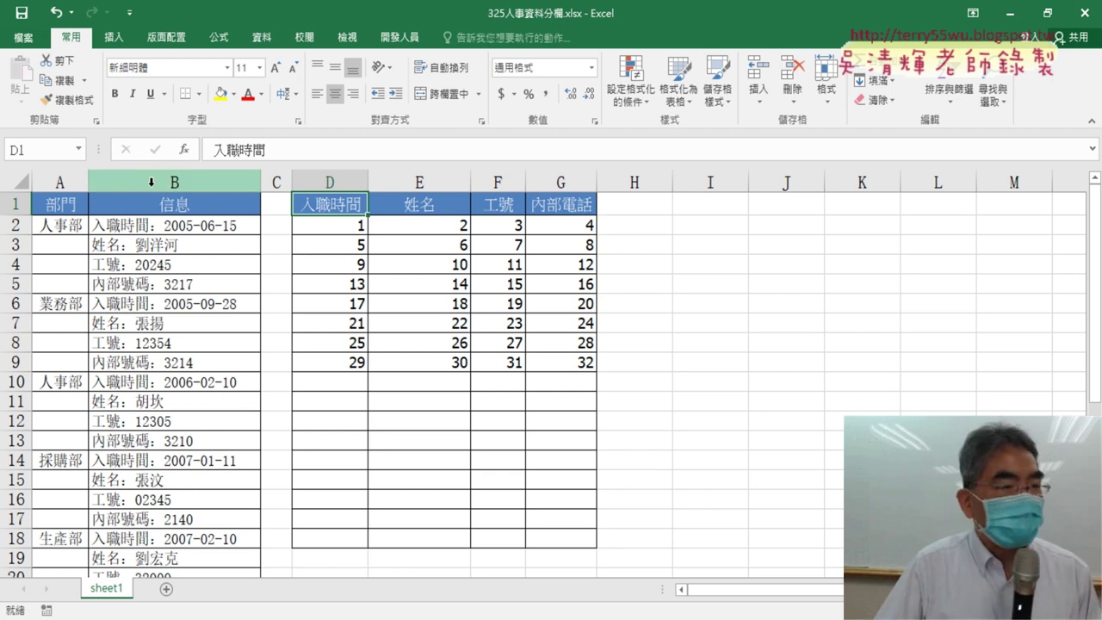
pyautogui.click(152, 182)
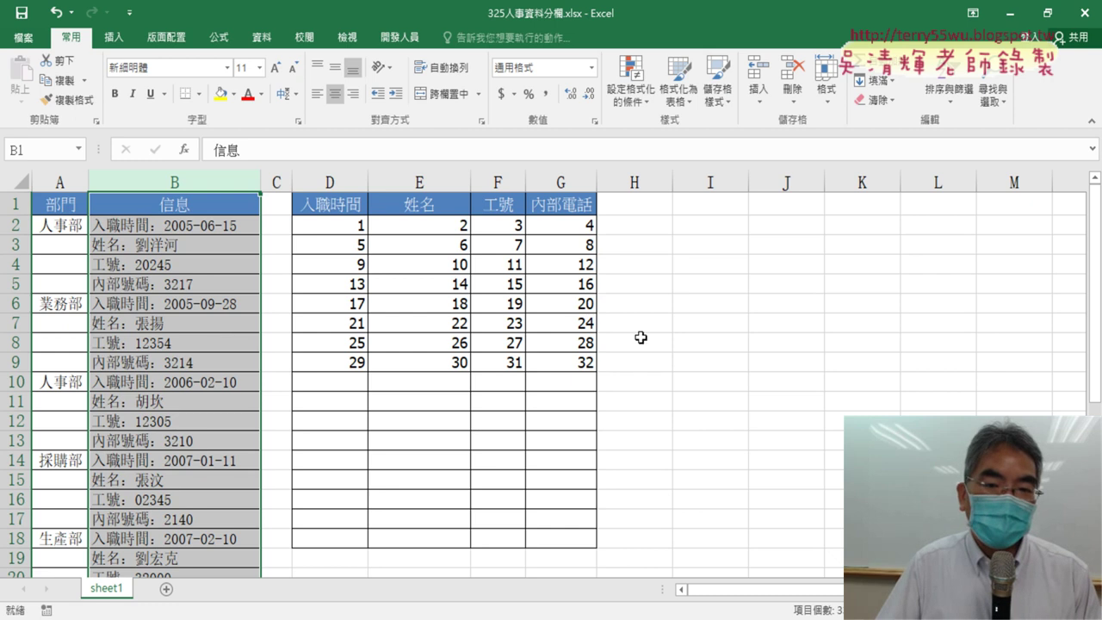
pyautogui.click(176, 224)
pyautogui.click(176, 245)
pyautogui.click(176, 266)
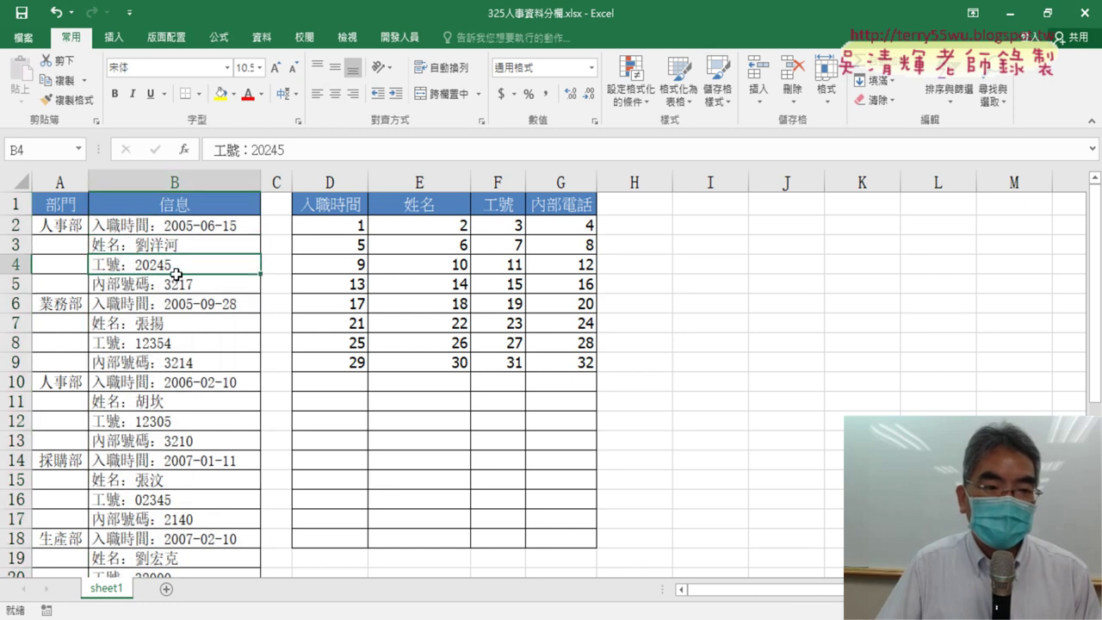
pyautogui.click(179, 283)
# Inspect the =COLUMN()-3+(ROW()-2)*4 formulas in D2:G2, then select the D2:G9 grid.
pyautogui.click(351, 227)
pyautogui.click(414, 227)
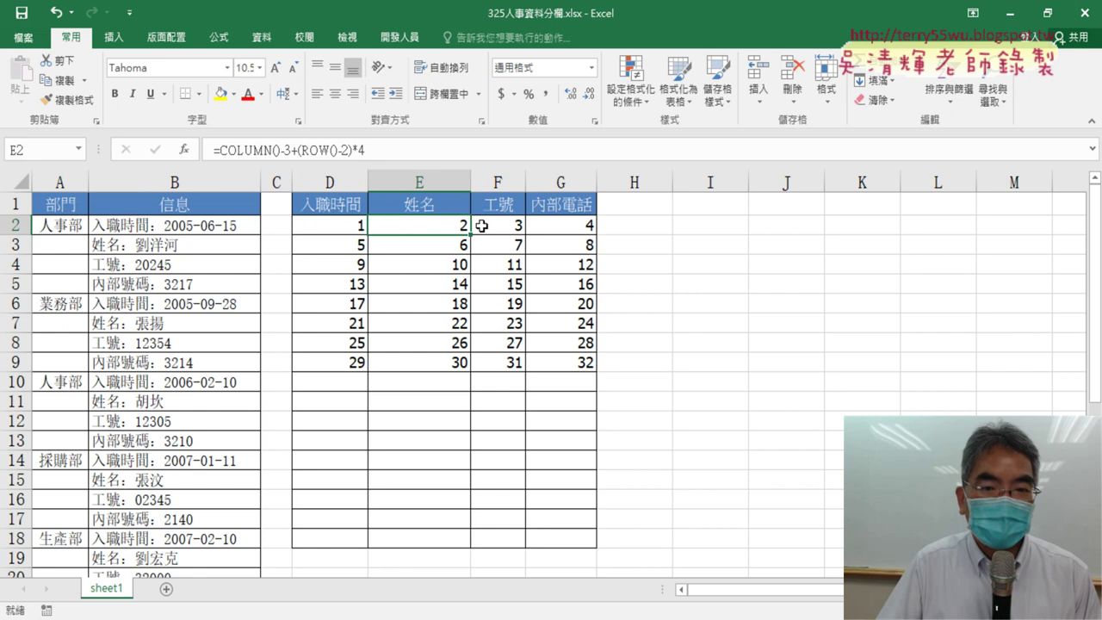
pyautogui.click(484, 226)
pyautogui.click(571, 227)
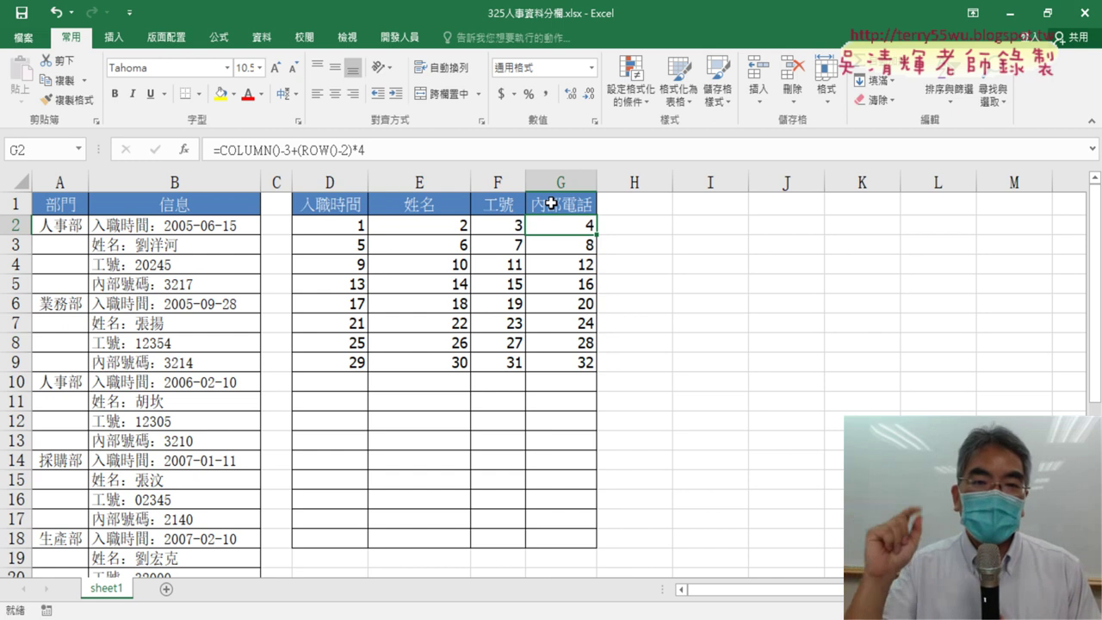
pyautogui.click(332, 226)
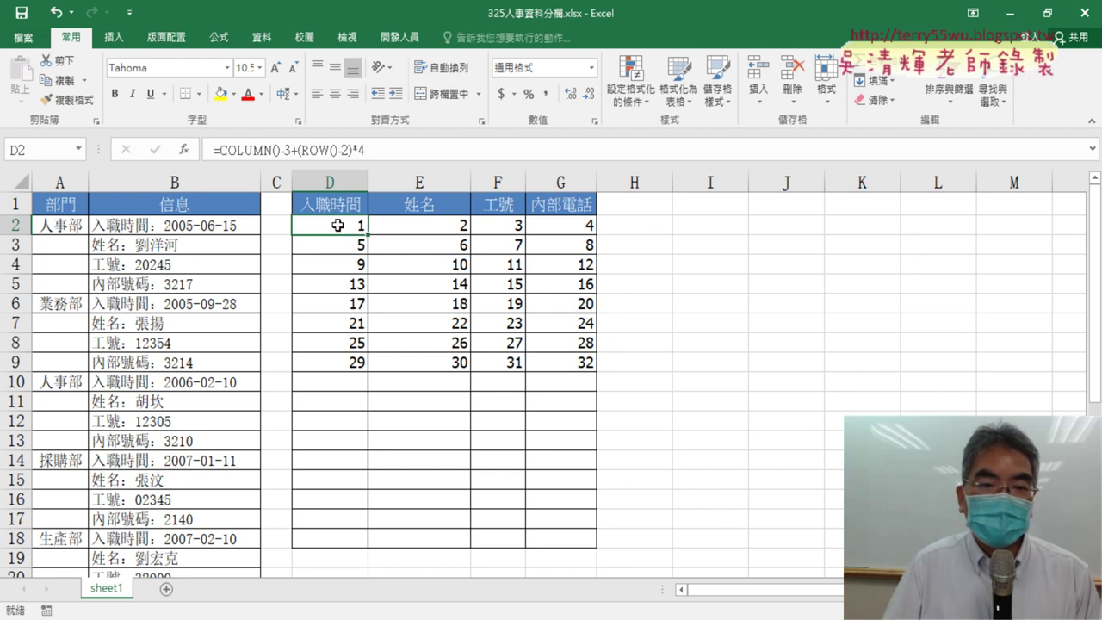
pyautogui.moveTo(332, 224); pyautogui.dragTo(580, 361)
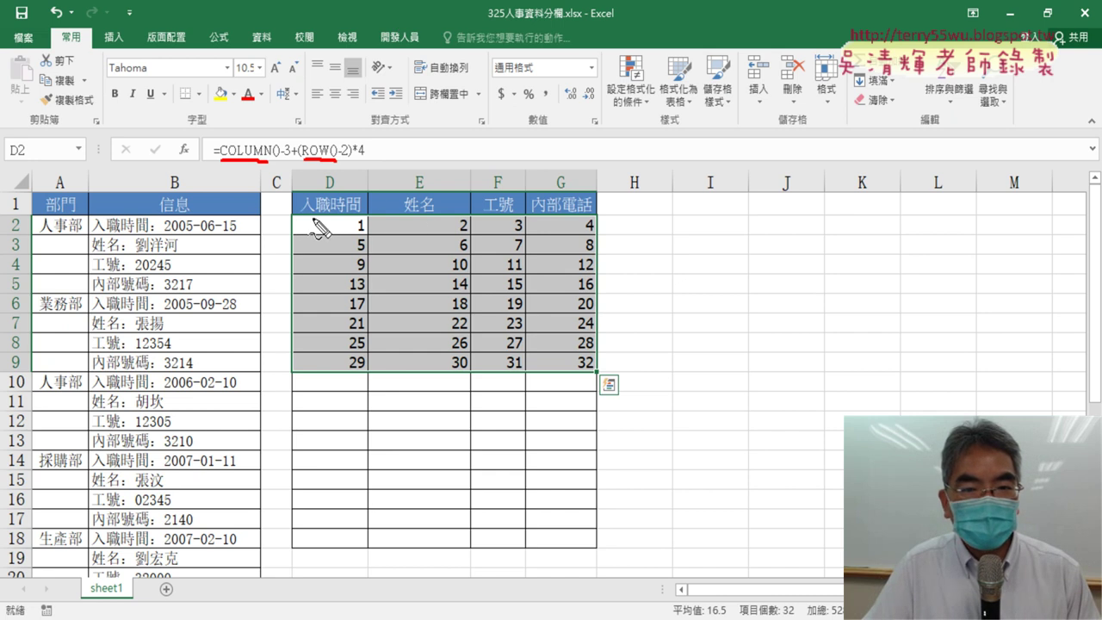
# Outline the D2:G9 number grid with red pen marks, then erase them.
pyautogui.moveTo(287, 216); pyautogui.dragTo(278, 384)
pyautogui.moveTo(297, 210)
pyautogui.mouseDown()
pyautogui.moveTo(590, 218)
pyautogui.moveTo(600, 379)
pyautogui.mouseUp()
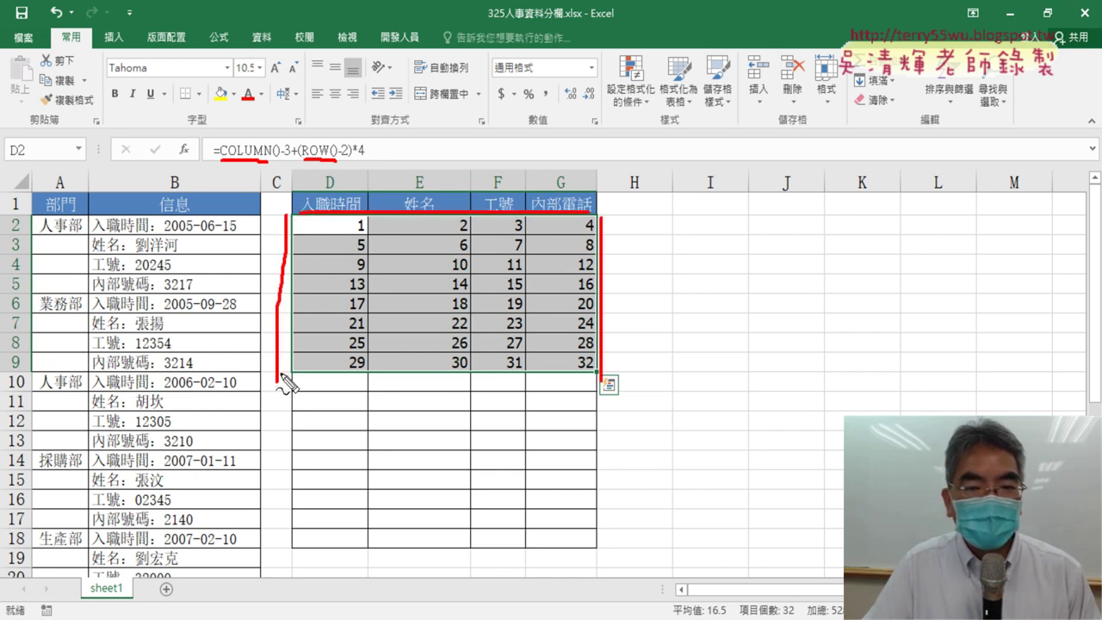
pyautogui.moveTo(278, 379); pyautogui.dragTo(611, 377)
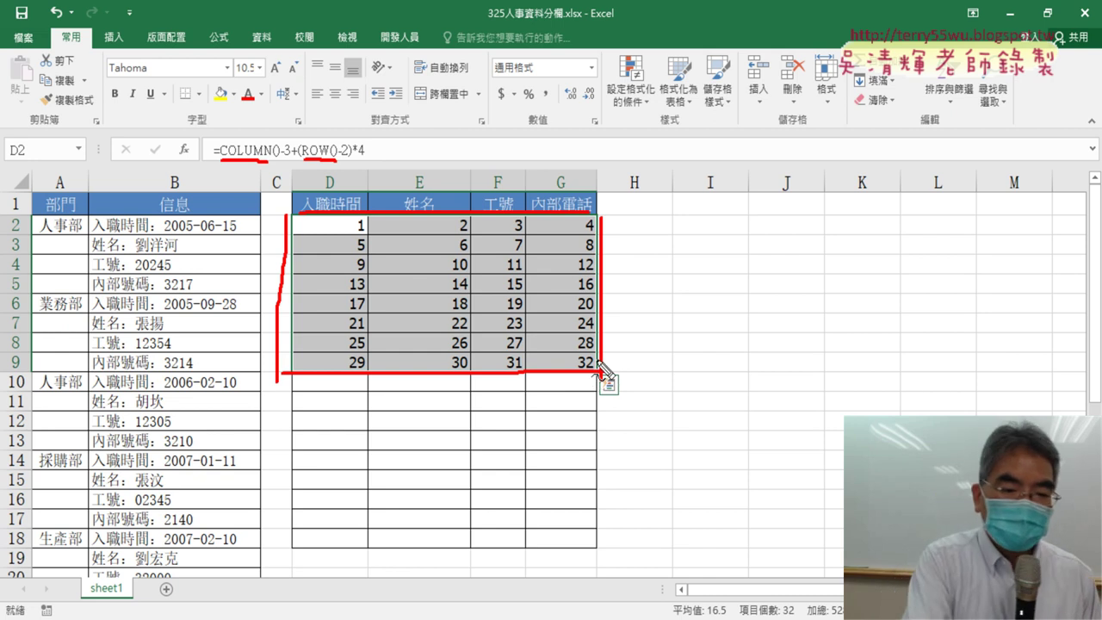
pyautogui.press('Escape')
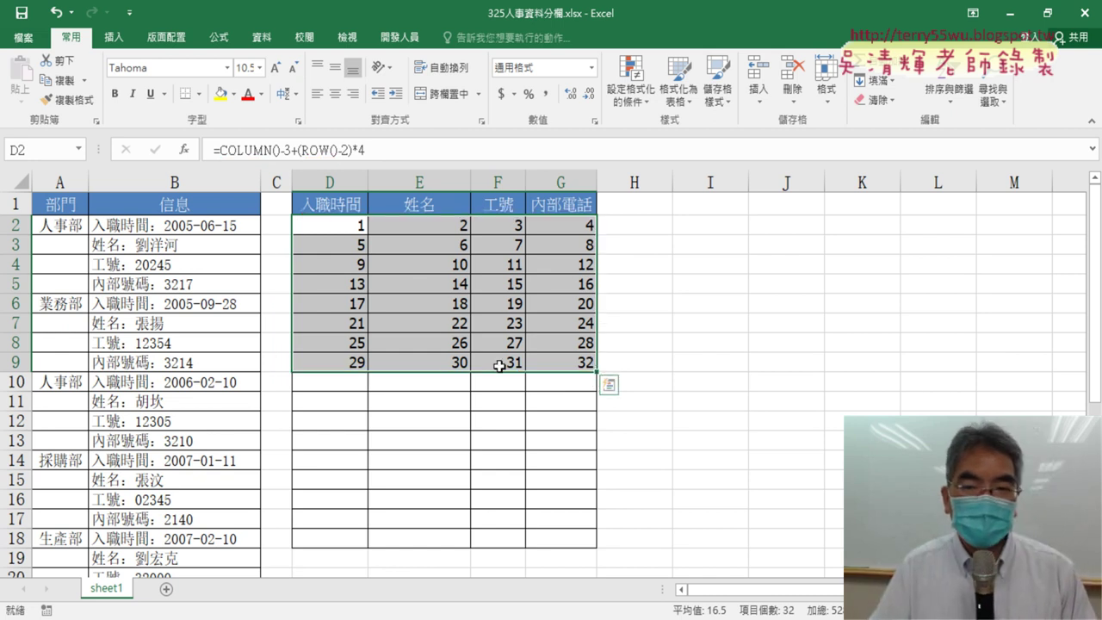
# Select D2:G9 and delete the numbers 1–32.
pyautogui.click(711, 362)
pyautogui.moveTo(343, 231); pyautogui.dragTo(572, 360)
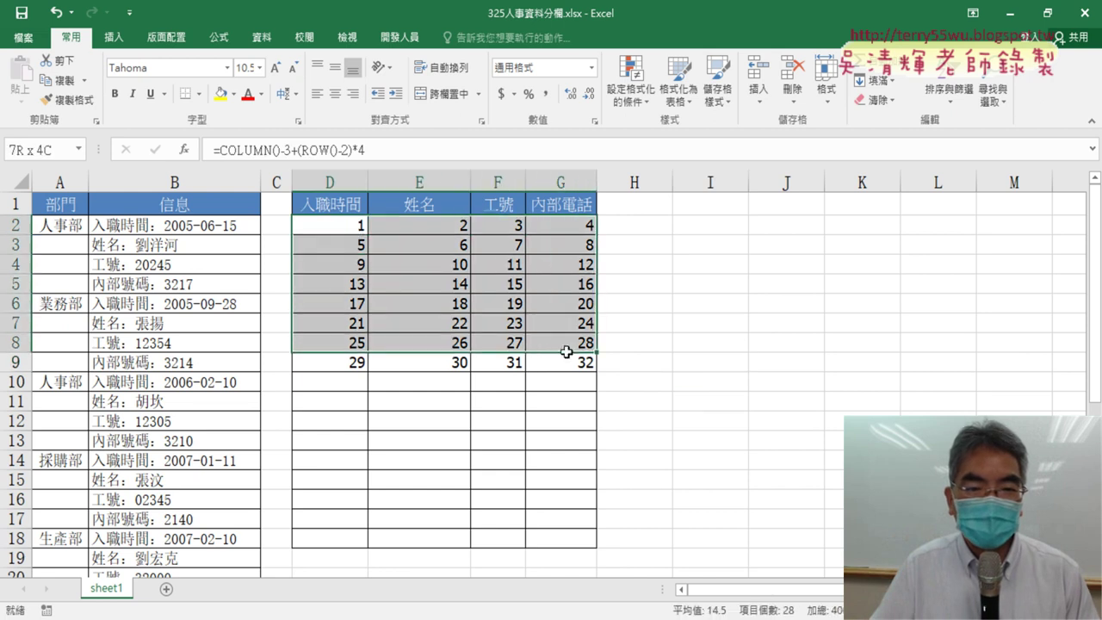
pyautogui.press('Delete')
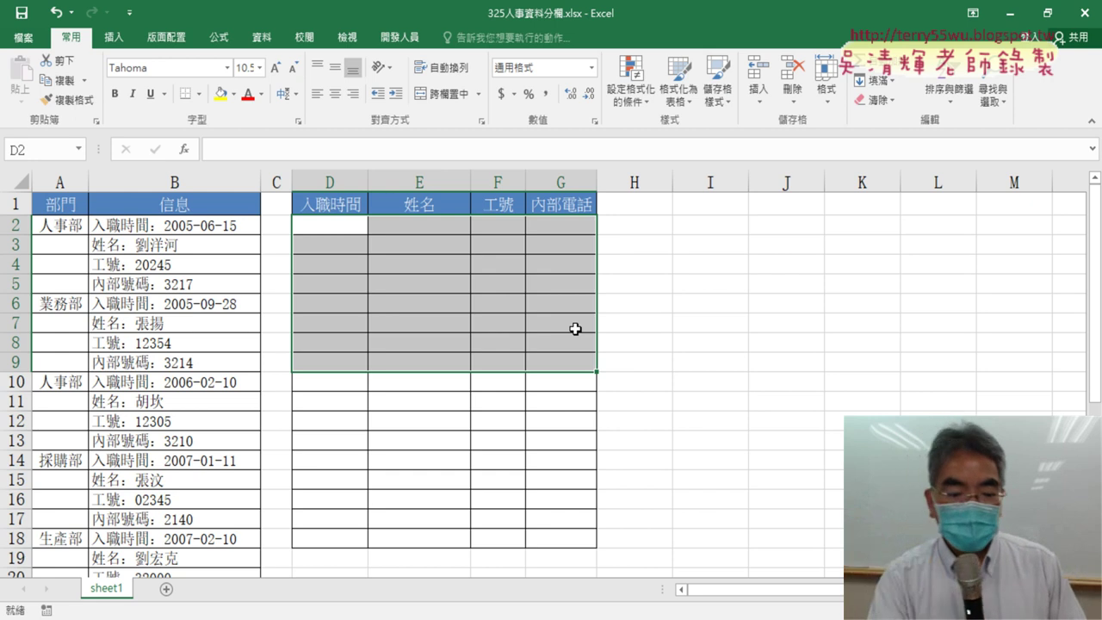
# Enter =COLUMN()-3+(ROW()-2)*4 into all of D2:G9 at once, then clear every cell except D2.
pyautogui.write('=COLUMN()-3+(ROW()-2)*4')
pyautogui.hotkey('ctrl', 'Return')
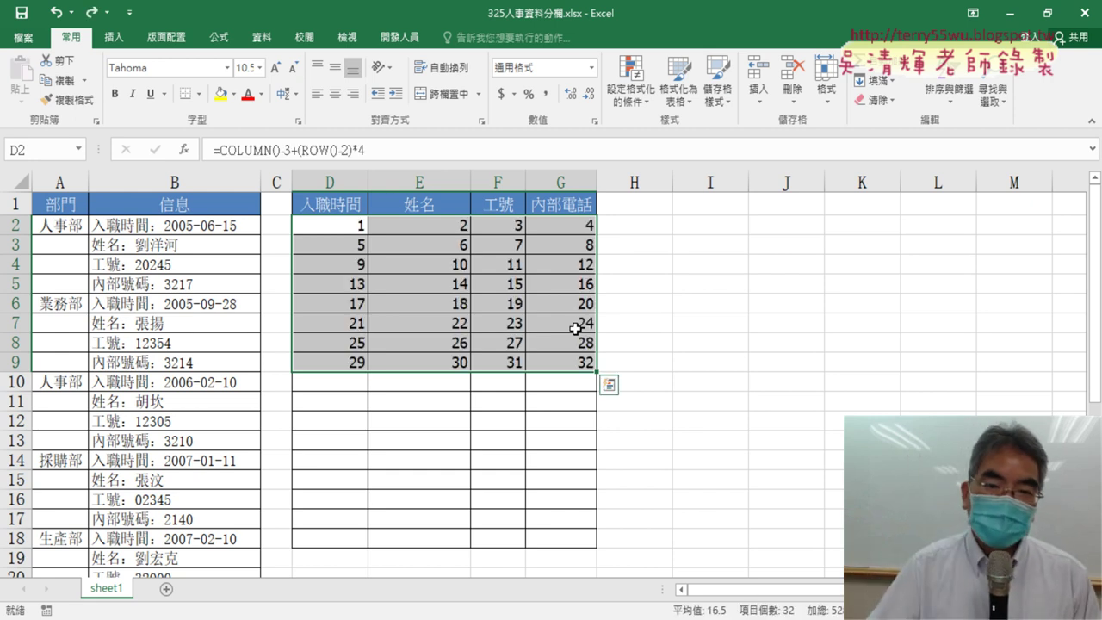
pyautogui.moveTo(451, 233); pyautogui.dragTo(565, 366)
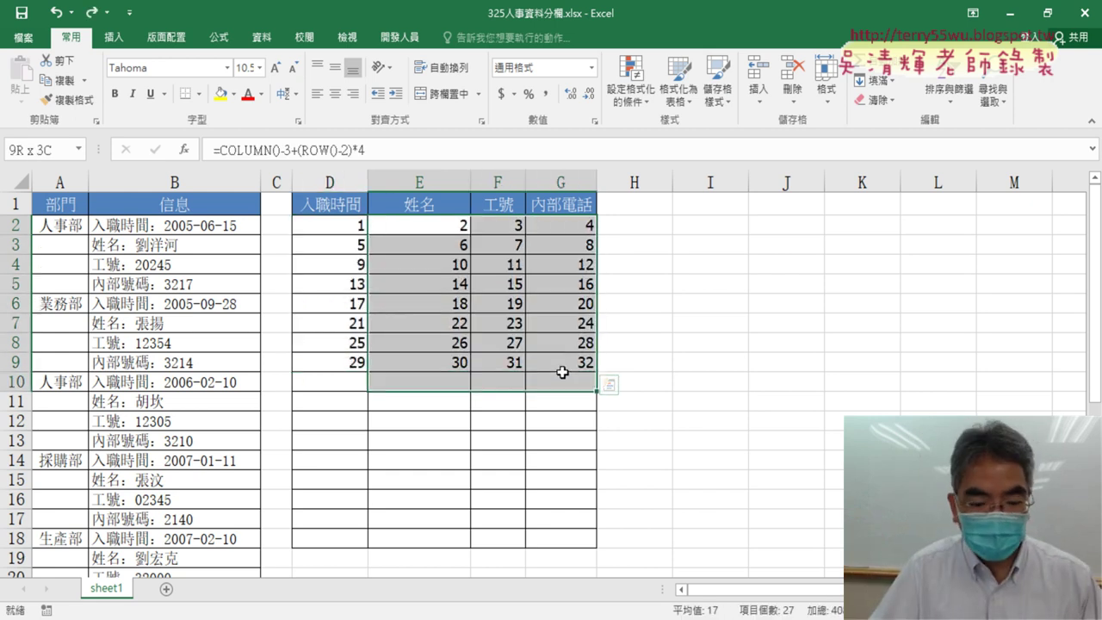
pyautogui.press('Delete')
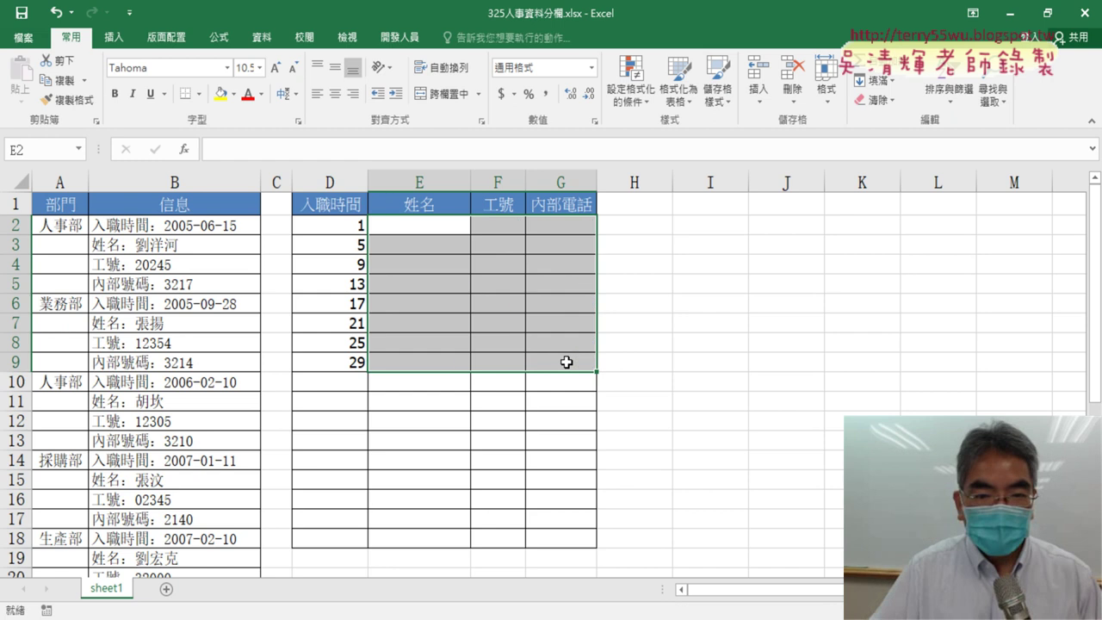
pyautogui.moveTo(327, 244); pyautogui.dragTo(341, 353)
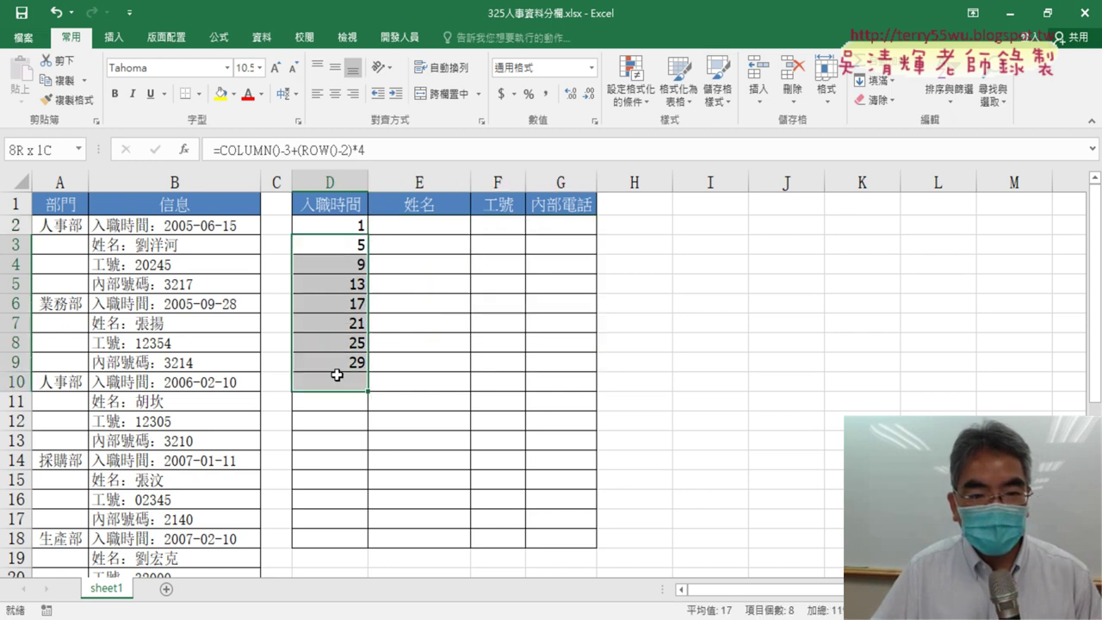
pyautogui.press('Delete')
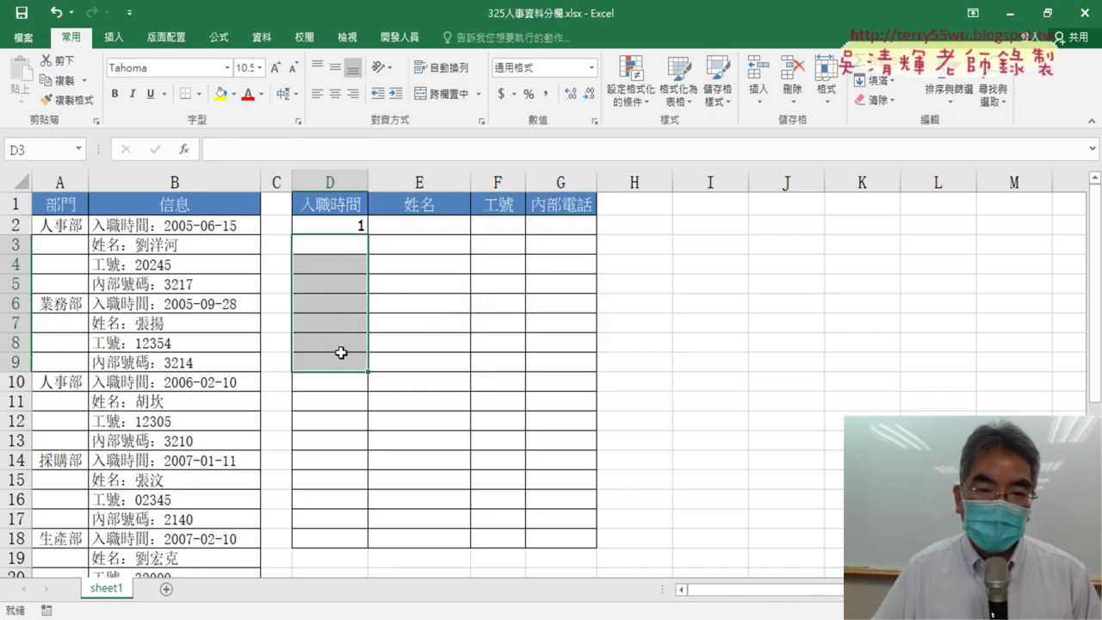
# Fill the D2 formula across to G2 and down to row 9.
pyautogui.click(353, 225)
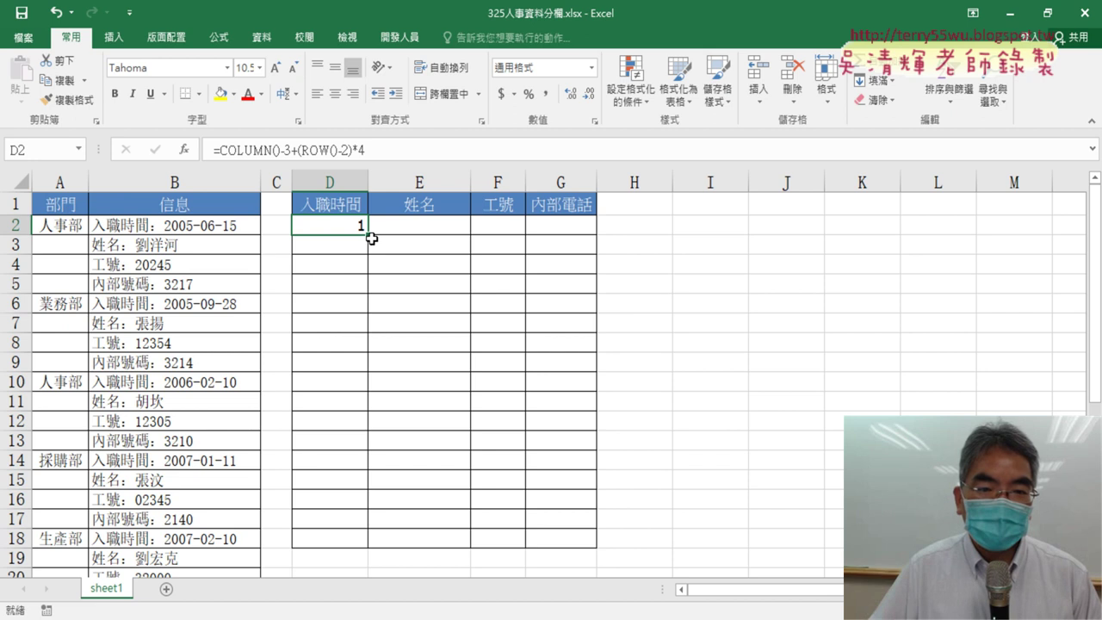
pyautogui.moveTo(371, 239); pyautogui.dragTo(568, 238)
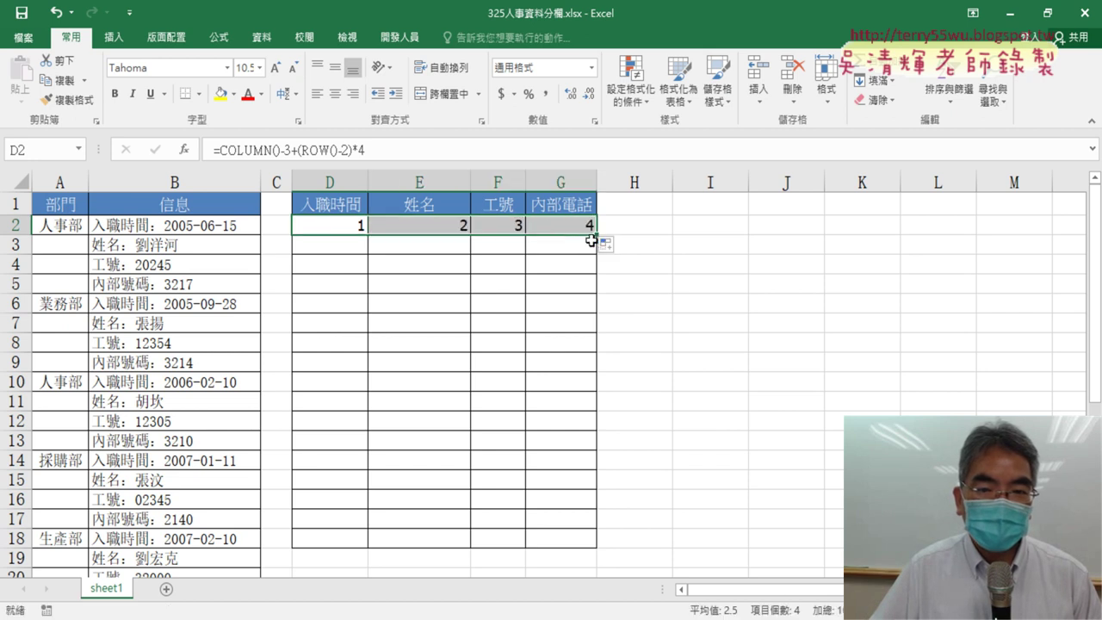
pyautogui.moveTo(596, 235); pyautogui.dragTo(597, 377)
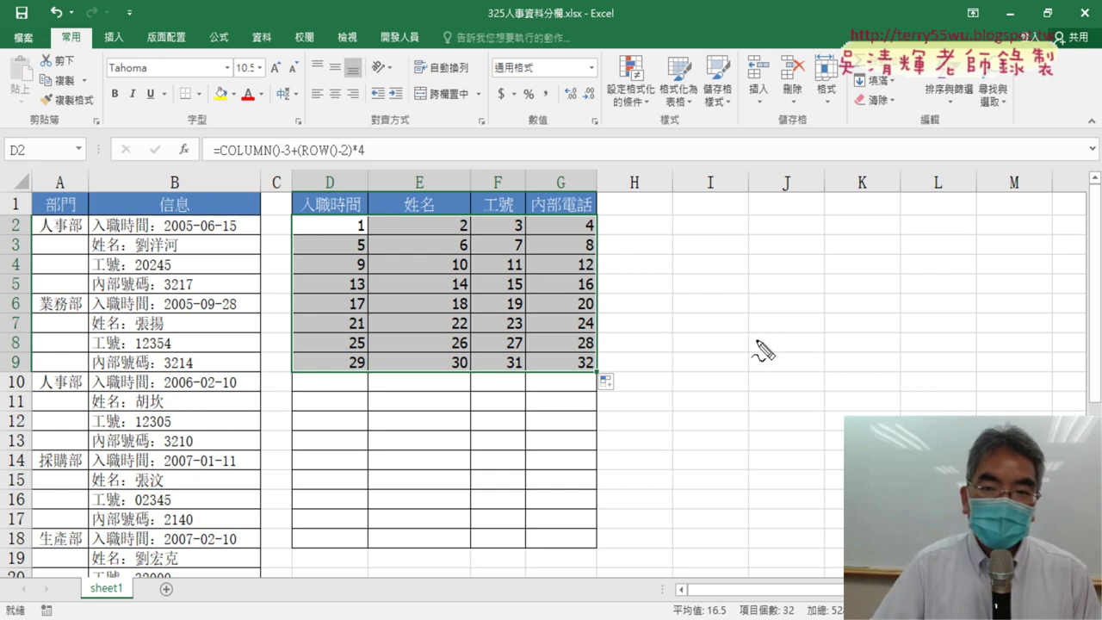
pyautogui.moveTo(222, 164); pyautogui.dragTo(352, 163)
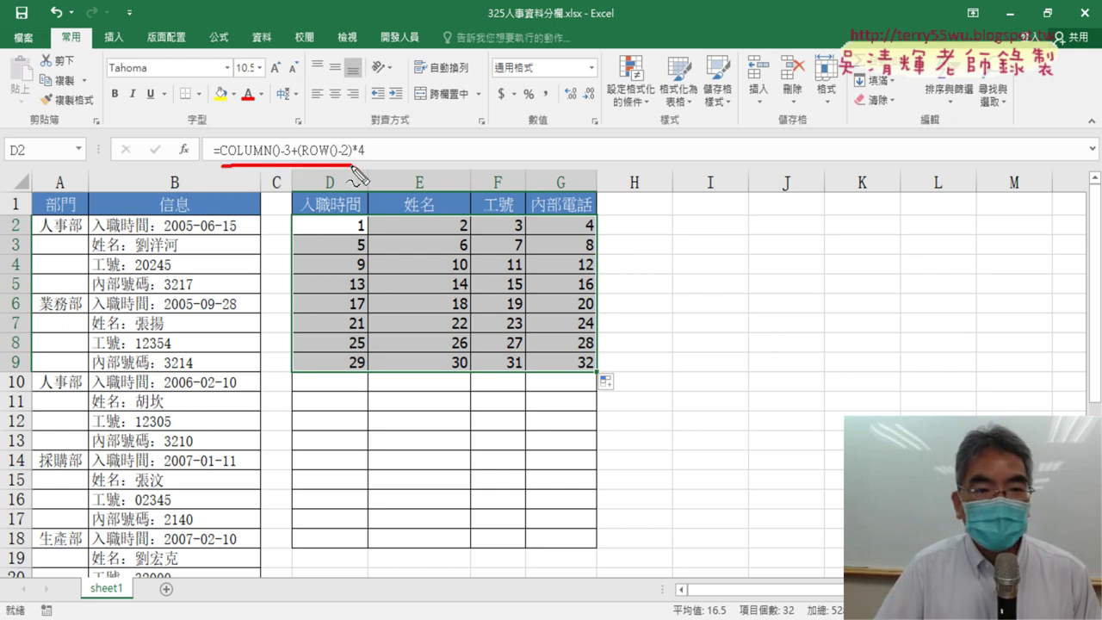
pyautogui.moveTo(288, 210); pyautogui.dragTo(288, 376)
pyautogui.moveTo(303, 206)
pyautogui.mouseDown()
pyautogui.moveTo(600, 212)
pyautogui.moveTo(605, 351)
pyautogui.mouseUp()
pyautogui.moveTo(308, 375); pyautogui.dragTo(658, 398)
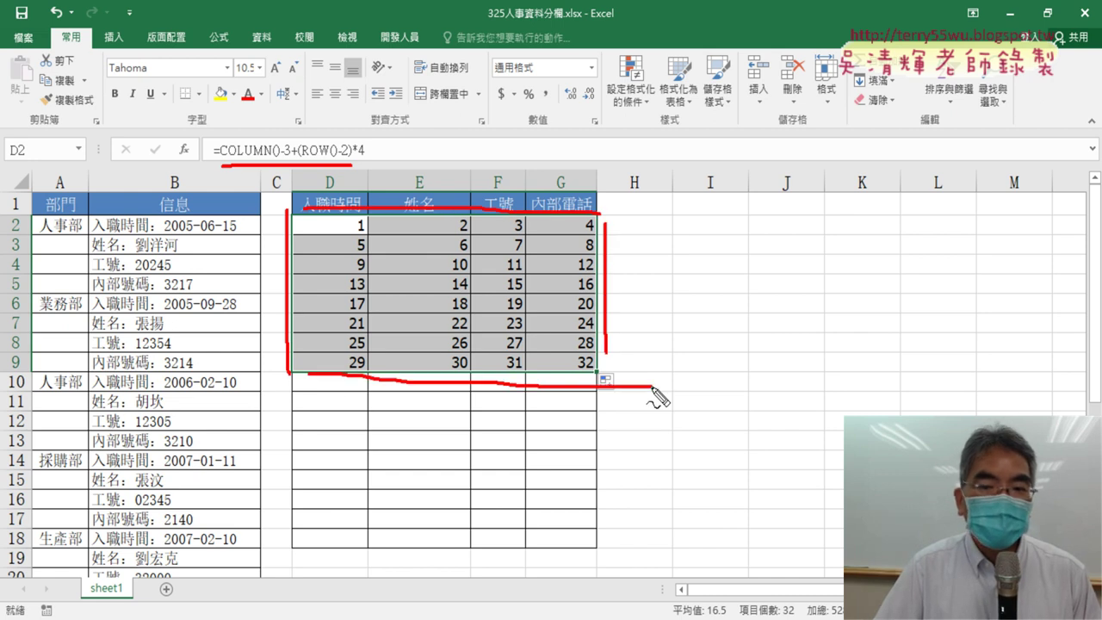
pyautogui.moveTo(606, 353); pyautogui.dragTo(604, 370)
pyautogui.moveTo(79, 226); pyautogui.dragTo(83, 322)
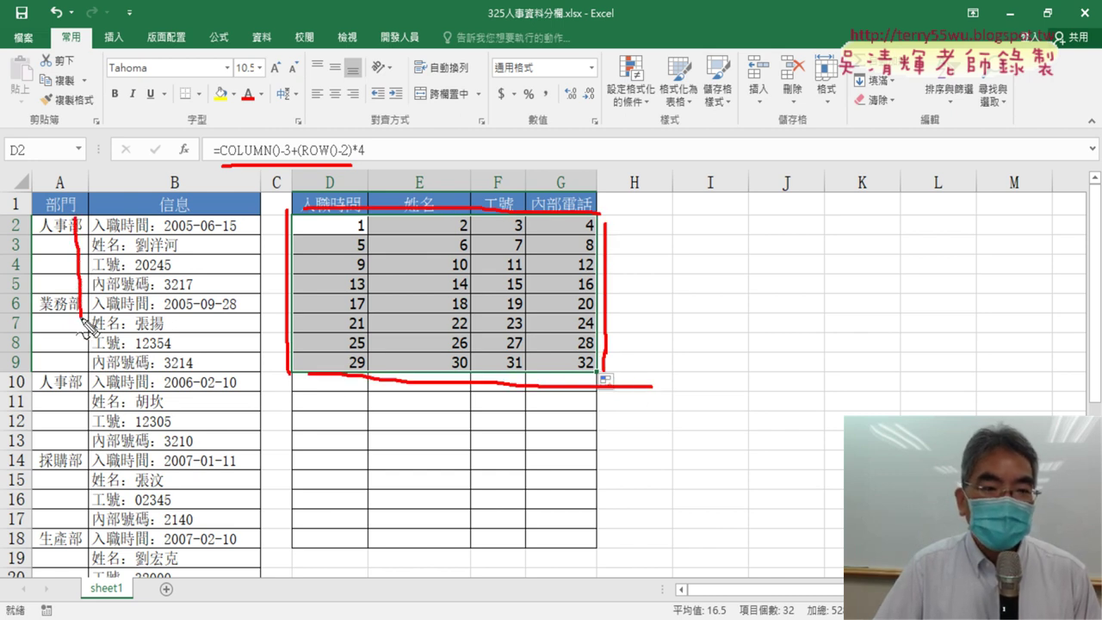
pyautogui.moveTo(83, 204)
pyautogui.mouseDown()
pyautogui.moveTo(249, 207)
pyautogui.moveTo(267, 320)
pyautogui.mouseUp()
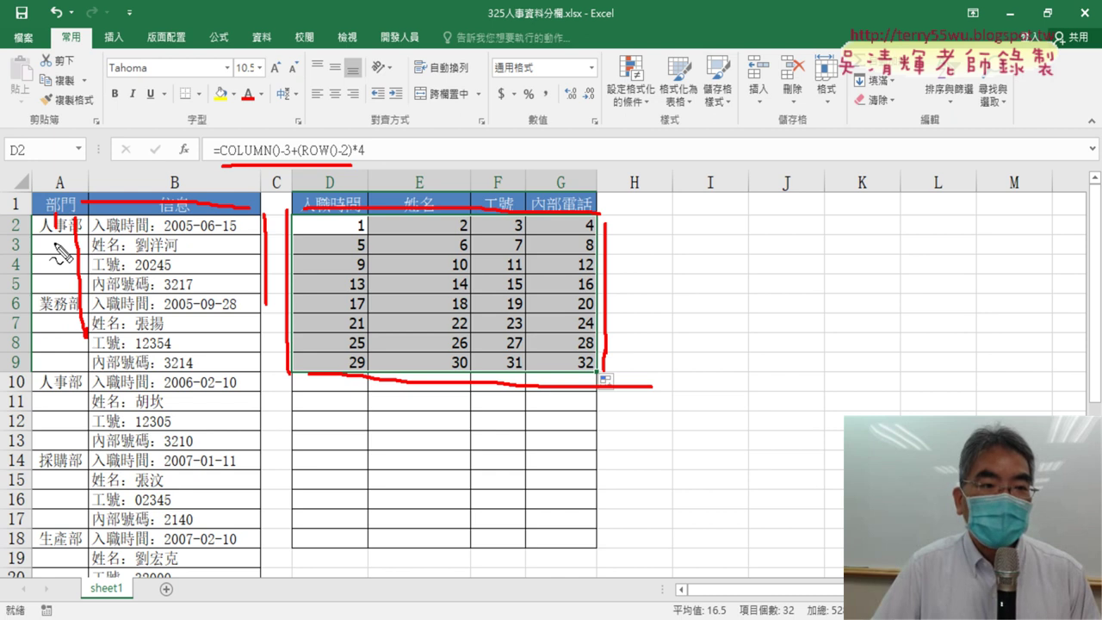
pyautogui.moveTo(56, 245); pyautogui.dragTo(88, 255)
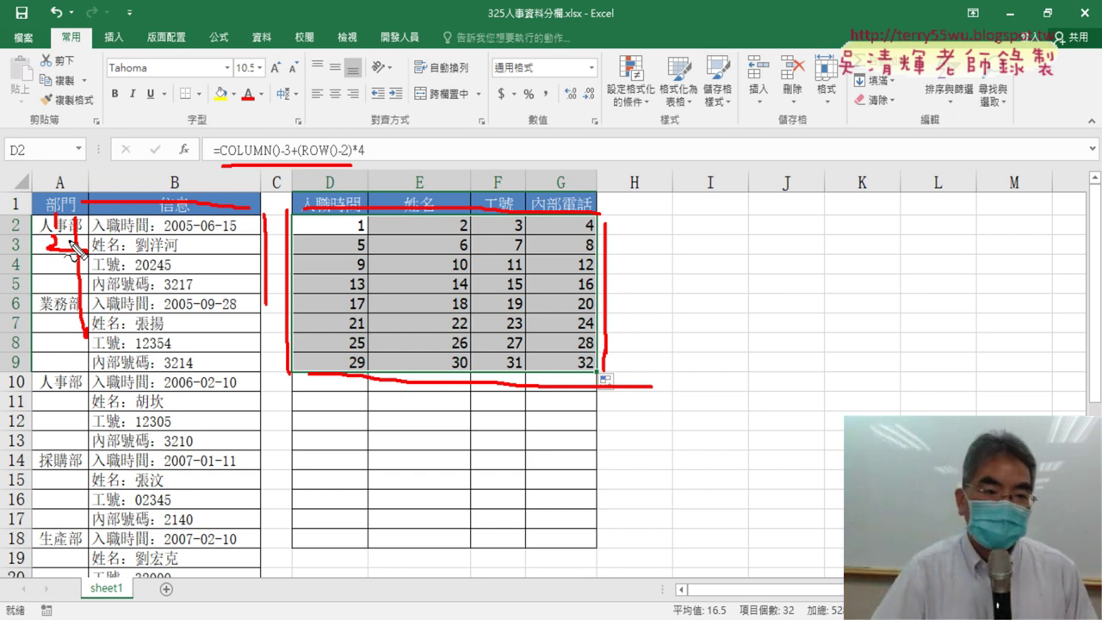
pyautogui.moveTo(185, 243); pyautogui.dragTo(198, 349)
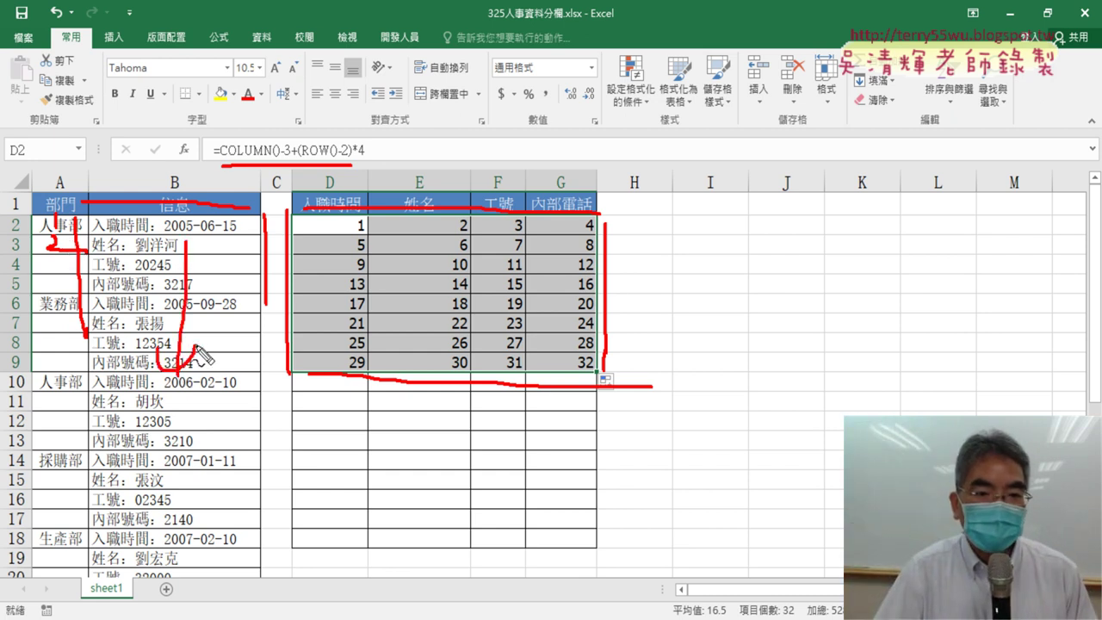
pyautogui.press('Escape')
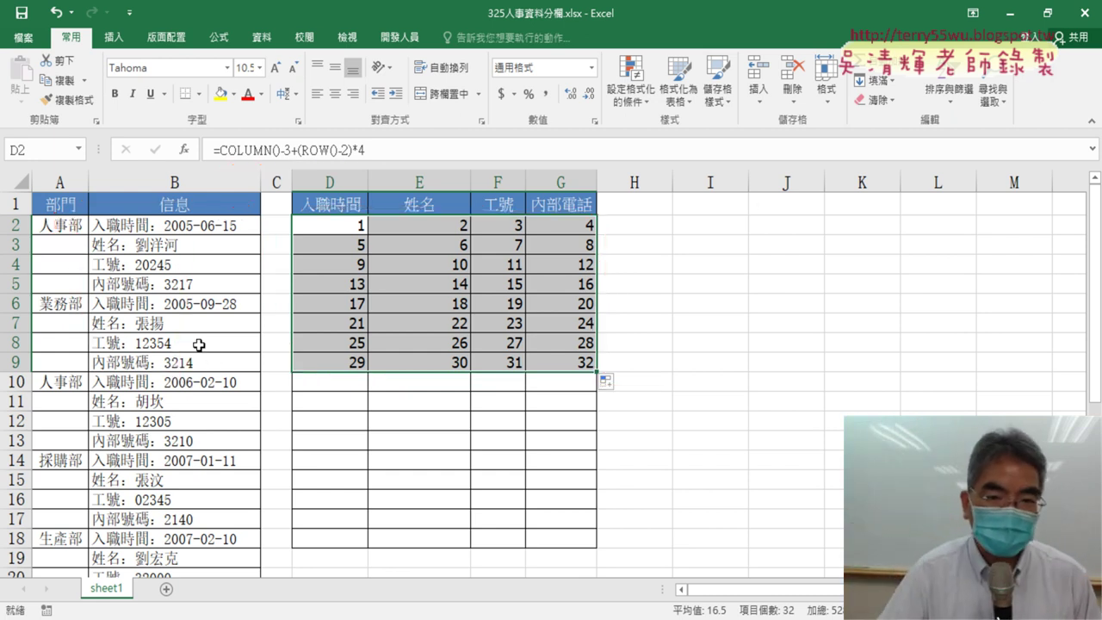
# Cut the old formula text from D2, leaving only the equals sign.
pyautogui.click(349, 222)
pyautogui.moveTo(365, 149); pyautogui.dragTo(234, 150)
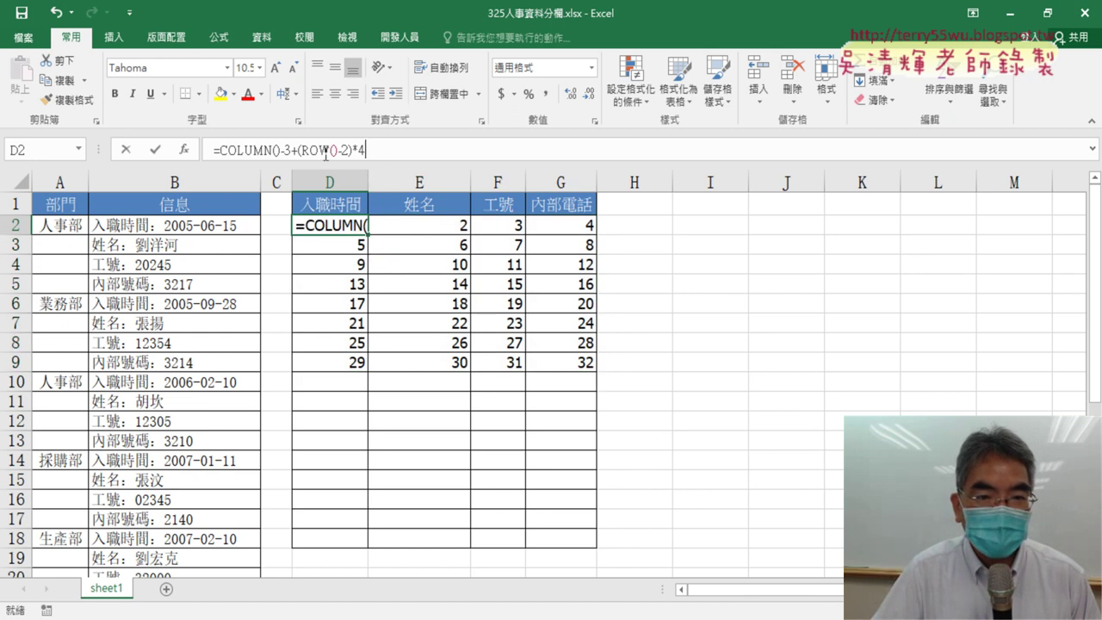
pyautogui.rightClick(275, 151)
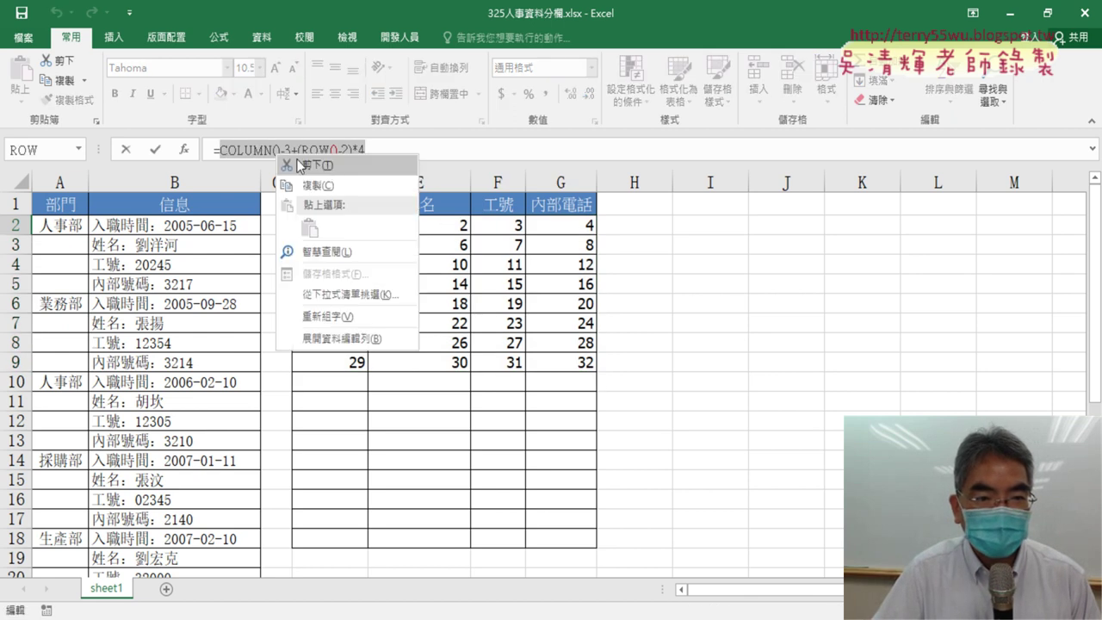
pyautogui.click(335, 165)
# Insert the INDEX function from Lookup & Reference in its array form.
pyautogui.click(184, 150)
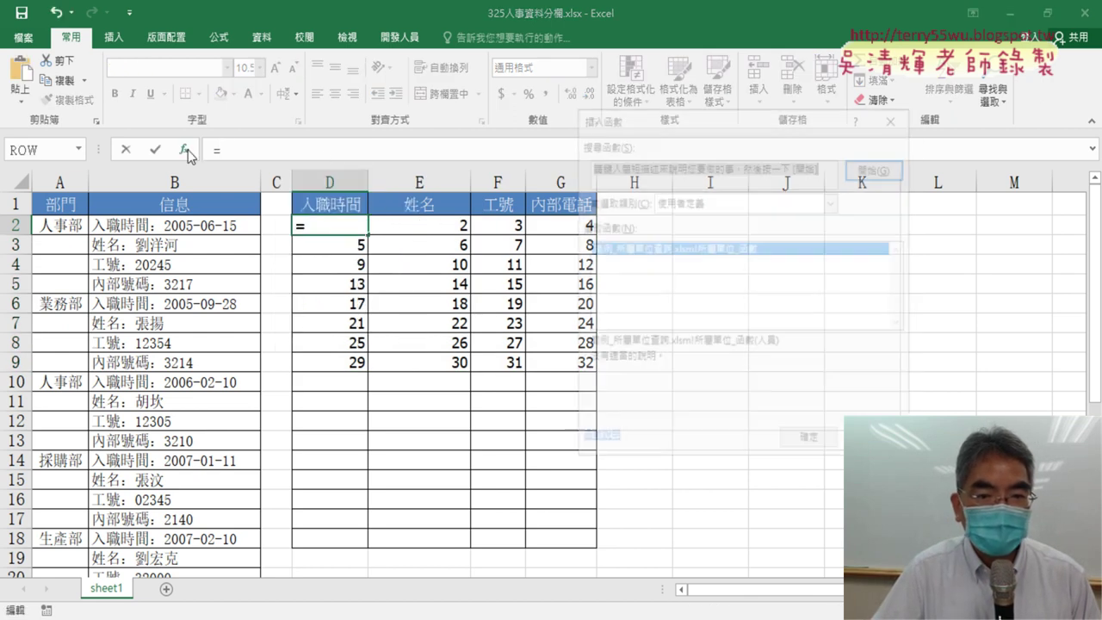
pyautogui.click(761, 195)
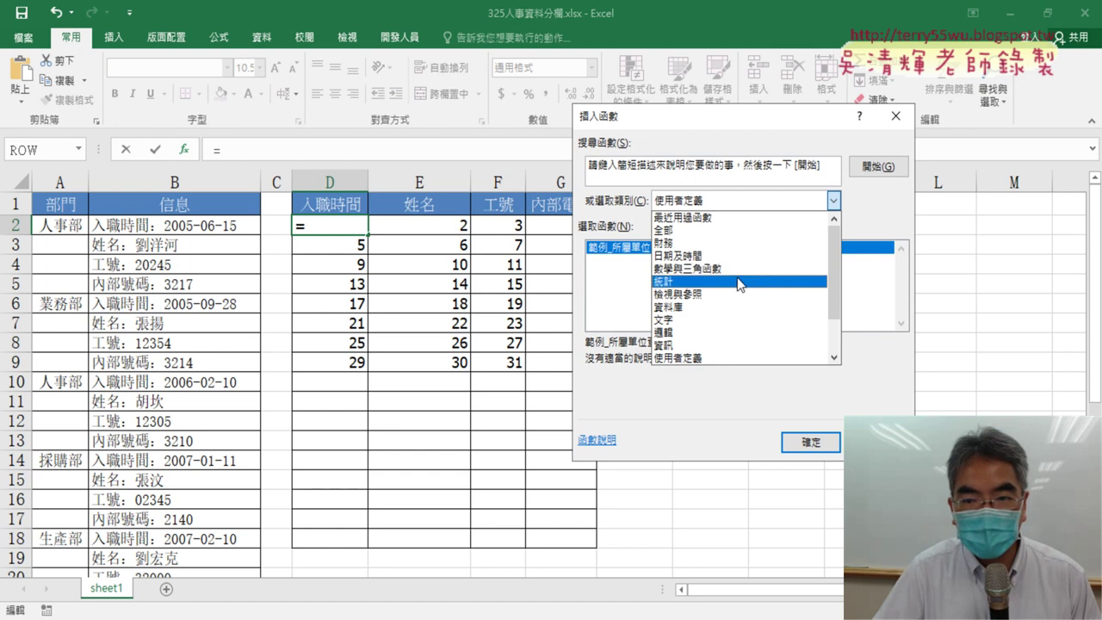
pyautogui.click(729, 295)
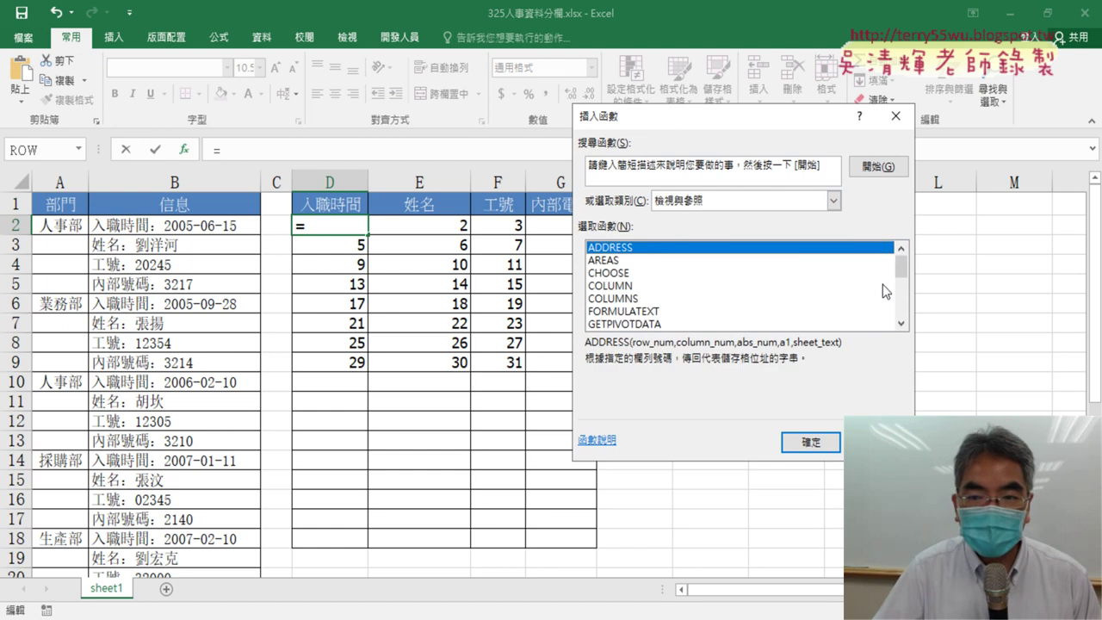
pyautogui.click(902, 324)
pyautogui.click(901, 325)
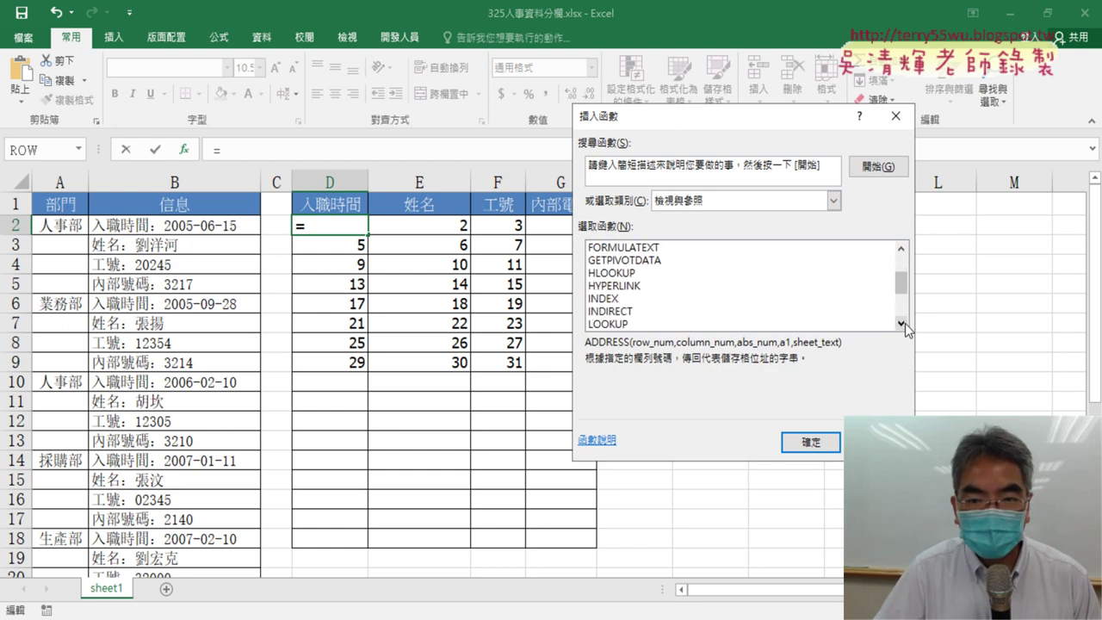
pyautogui.doubleClick(659, 298)
pyautogui.click(762, 335)
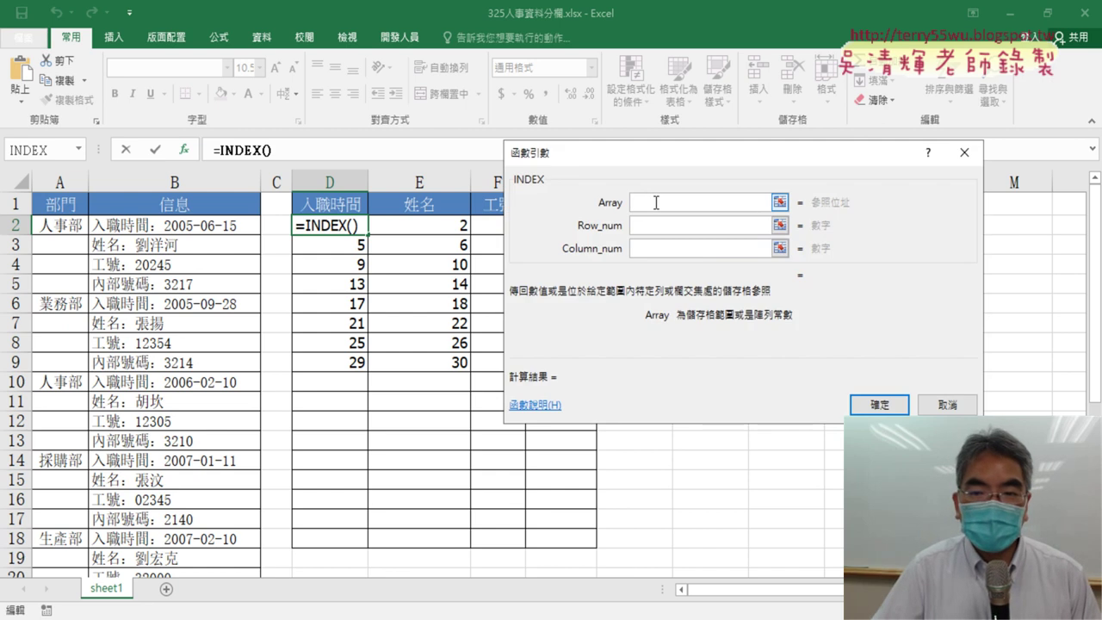
# Set INDEX's array to B2:B33 and paste COLUMN()-3+(ROW()-2)*4 as Row_num.
pyautogui.click(193, 226)
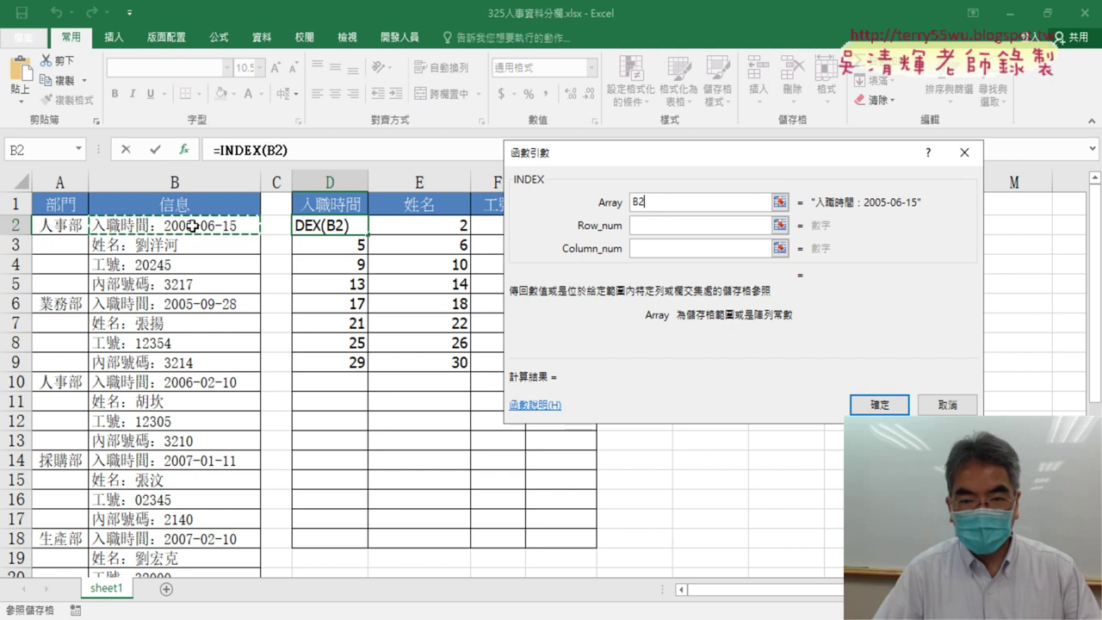
pyautogui.moveTo(193, 226); pyautogui.dragTo(174, 556)
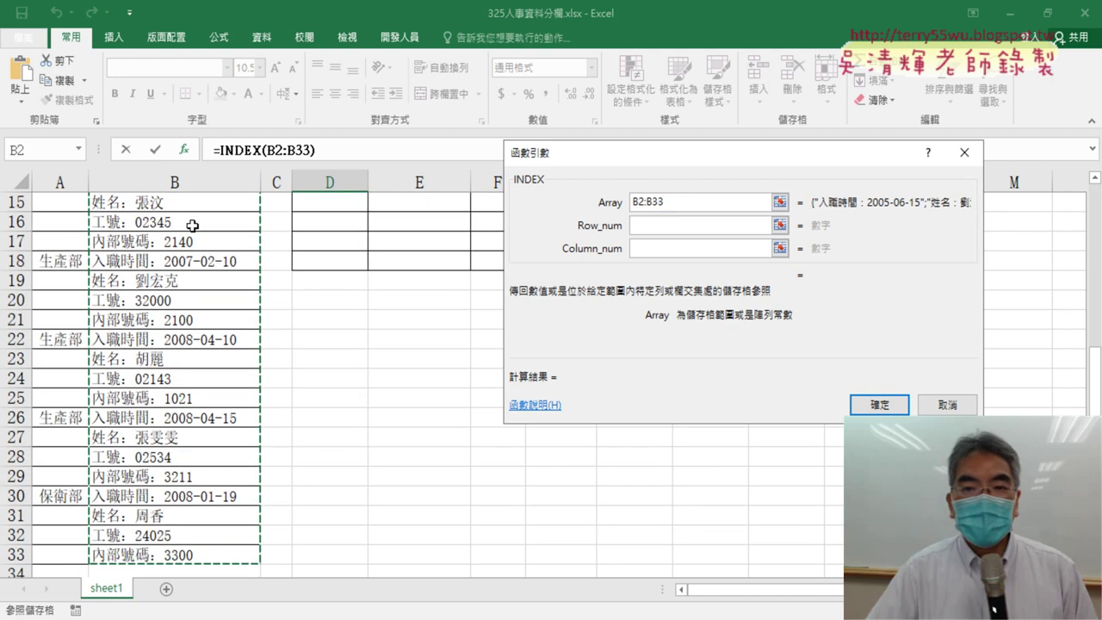
pyautogui.scroll(2, 216, 319)
pyautogui.scroll(3, 216, 320)
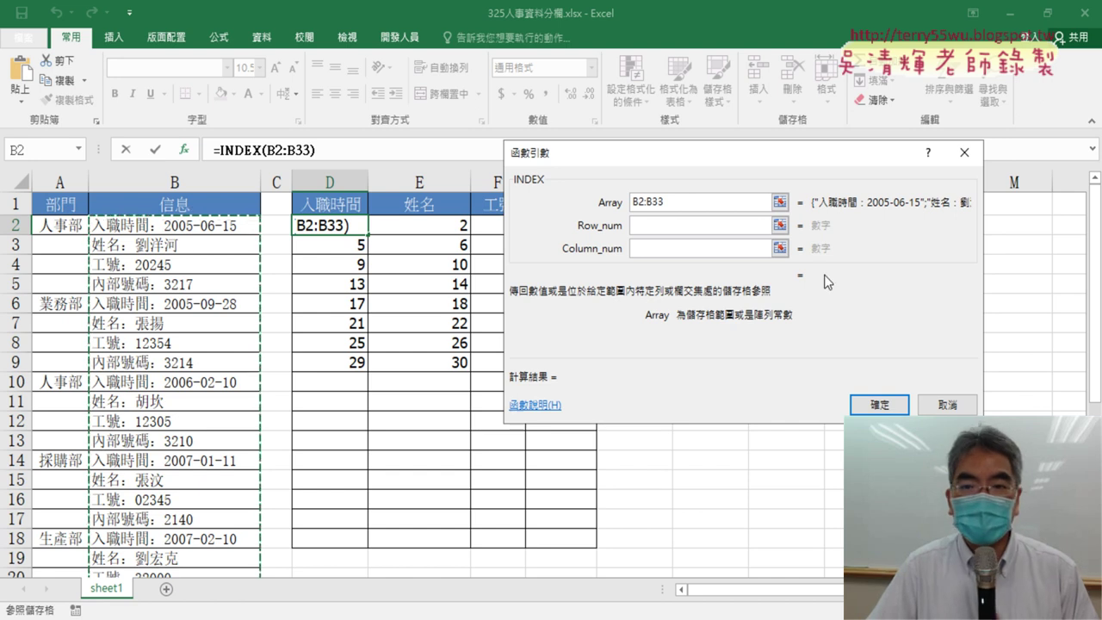
pyautogui.click(670, 231)
pyautogui.rightClick(662, 229)
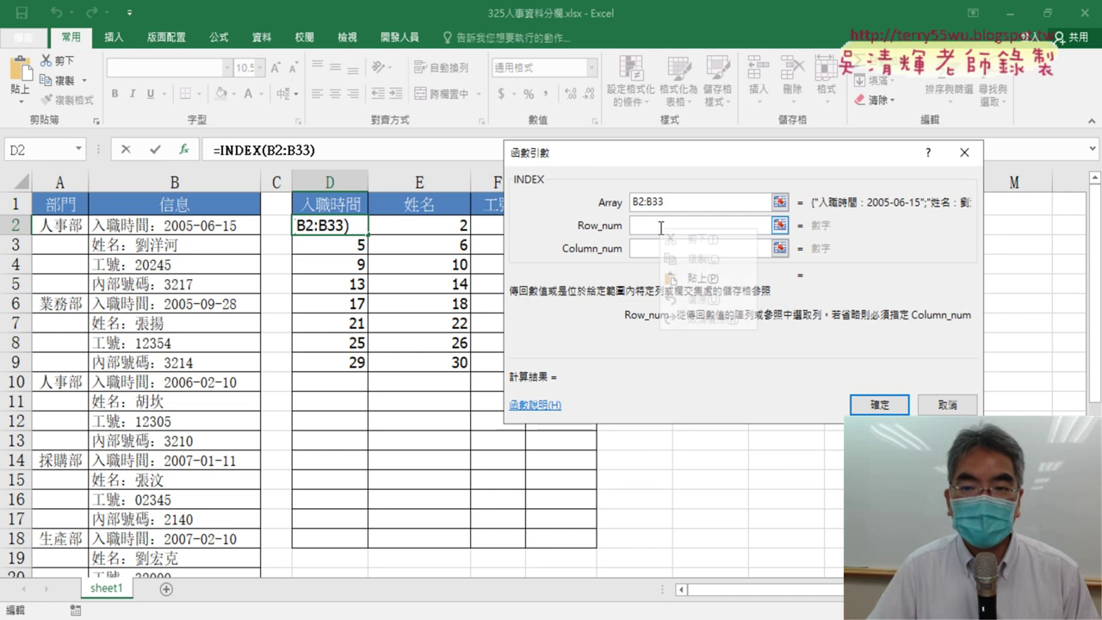
pyautogui.click(702, 278)
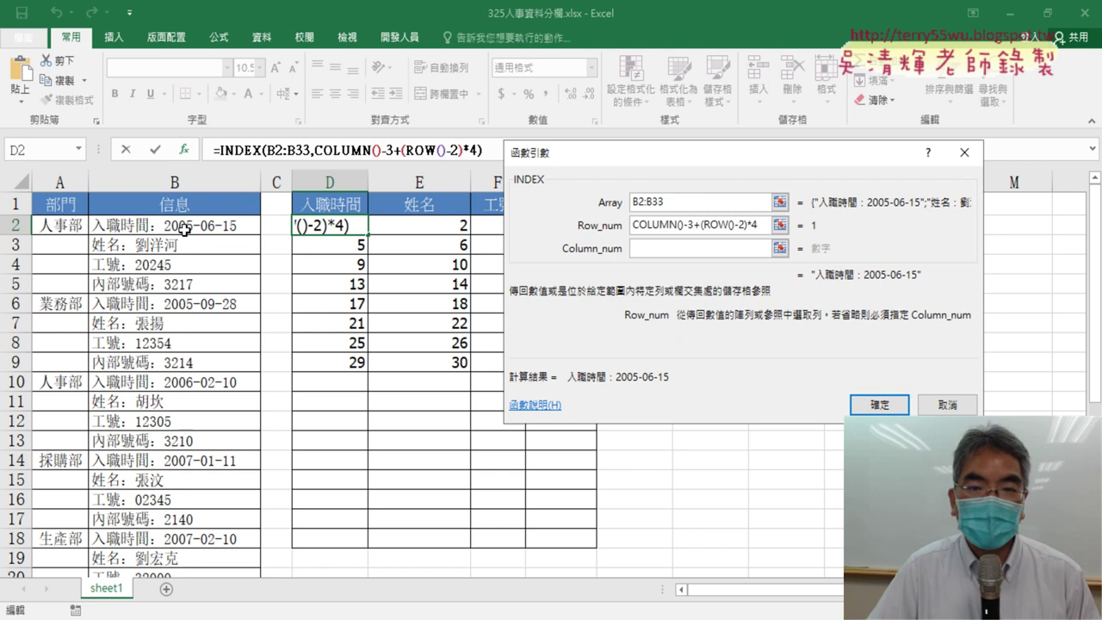
# Enter 1 for Column_num, make the array $B$2:$B$33 absolute, and confirm.
pyautogui.click(652, 250)
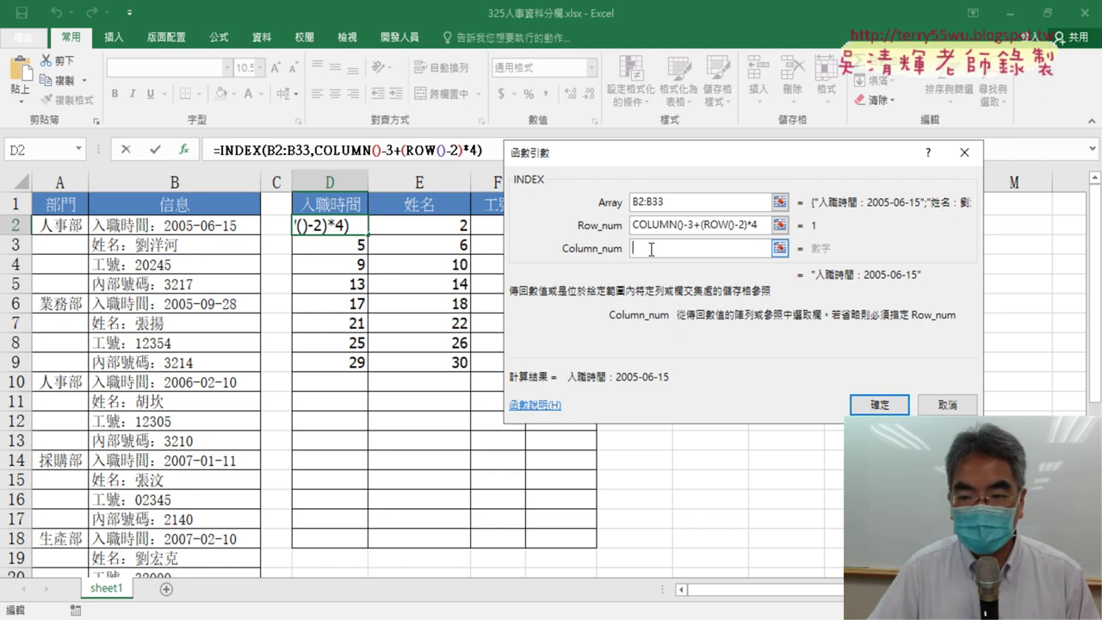
pyautogui.write('1')
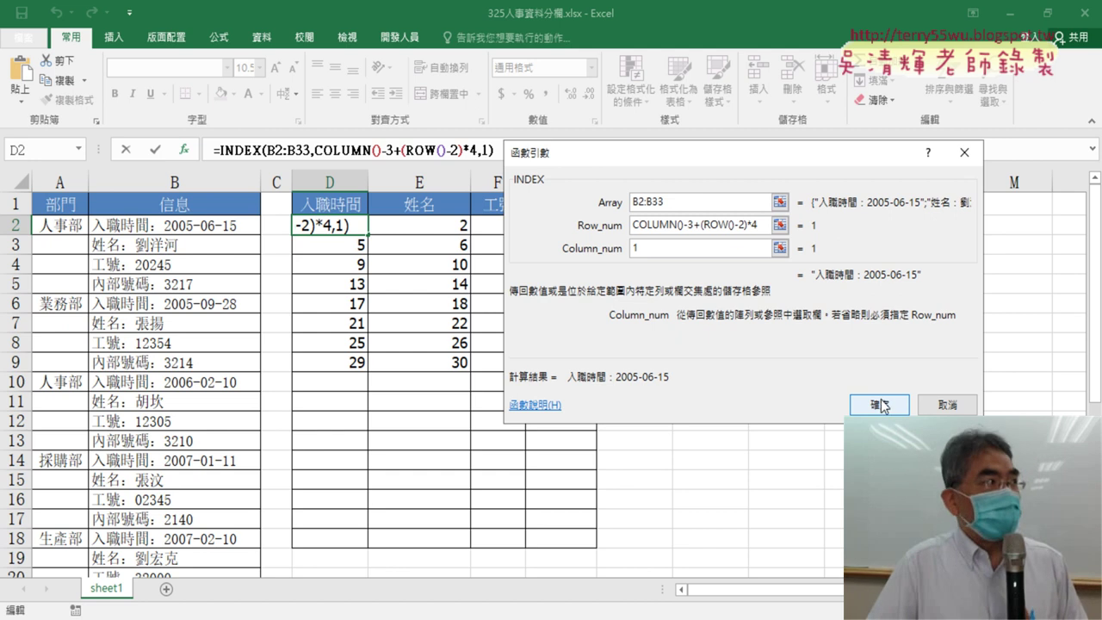
pyautogui.click(680, 208)
pyautogui.scroll(-1, 680, 208)
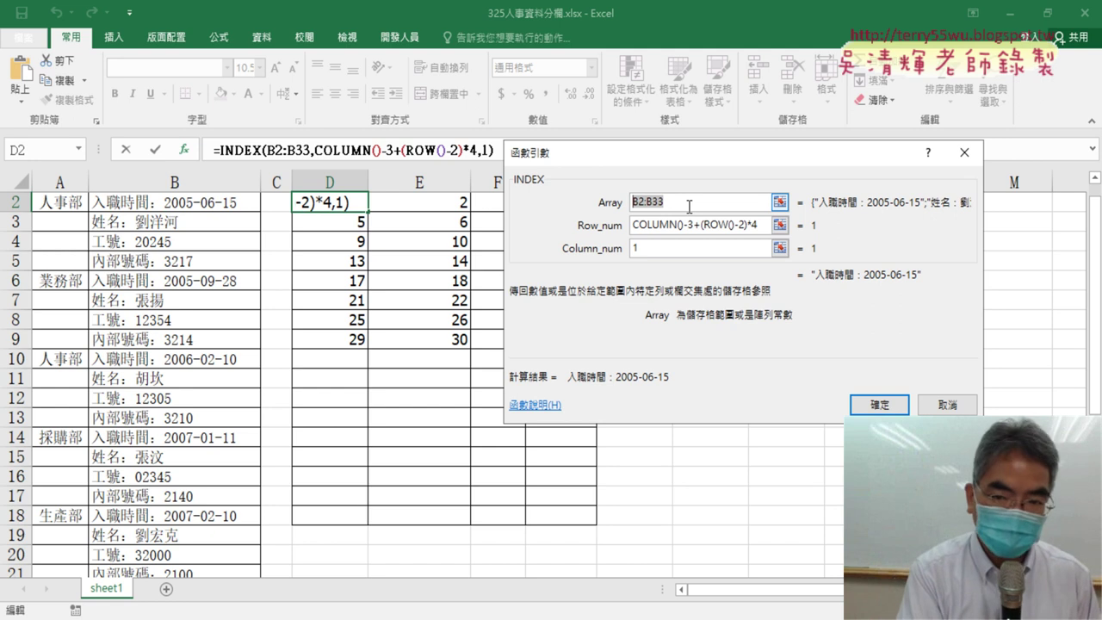
pyautogui.press('F4')
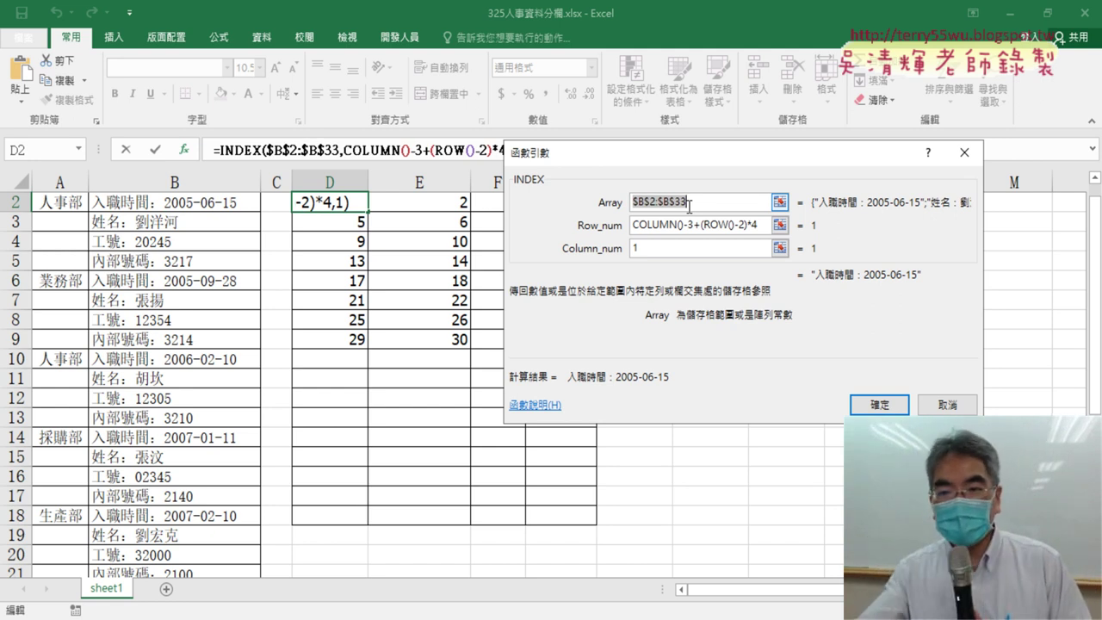
pyautogui.click(879, 404)
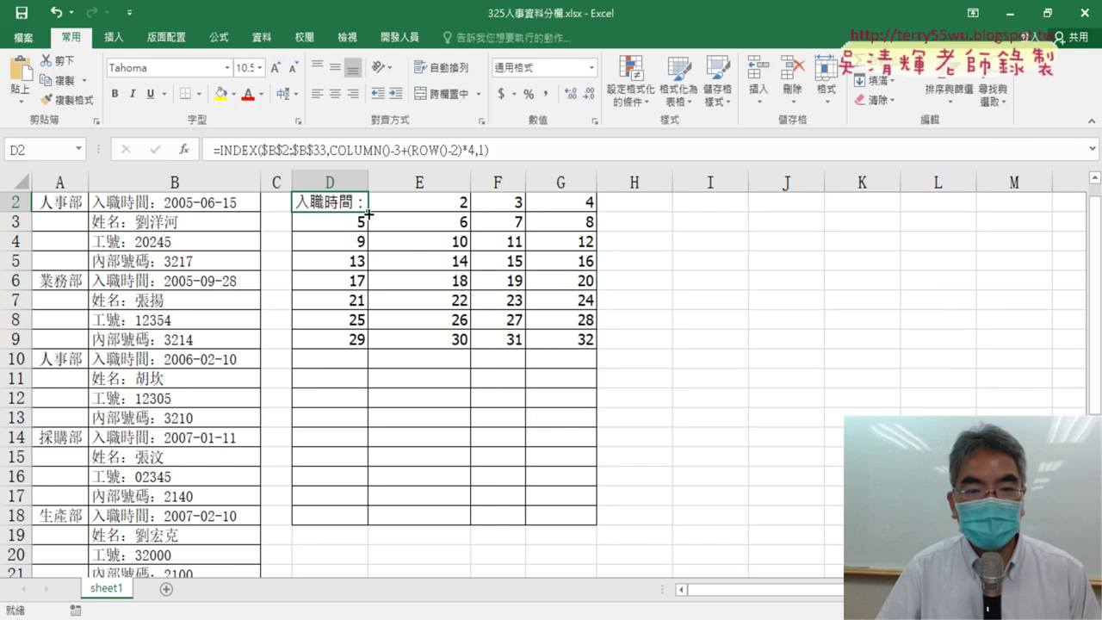
# Fill the INDEX formula over D2:G9, AutoFit columns D:G, and mark column B in red.
pyautogui.moveTo(368, 214)
pyautogui.mouseDown()
pyautogui.moveTo(594, 213)
pyautogui.moveTo(611, 352)
pyautogui.mouseUp()
pyautogui.moveTo(356, 186); pyautogui.dragTo(573, 186)
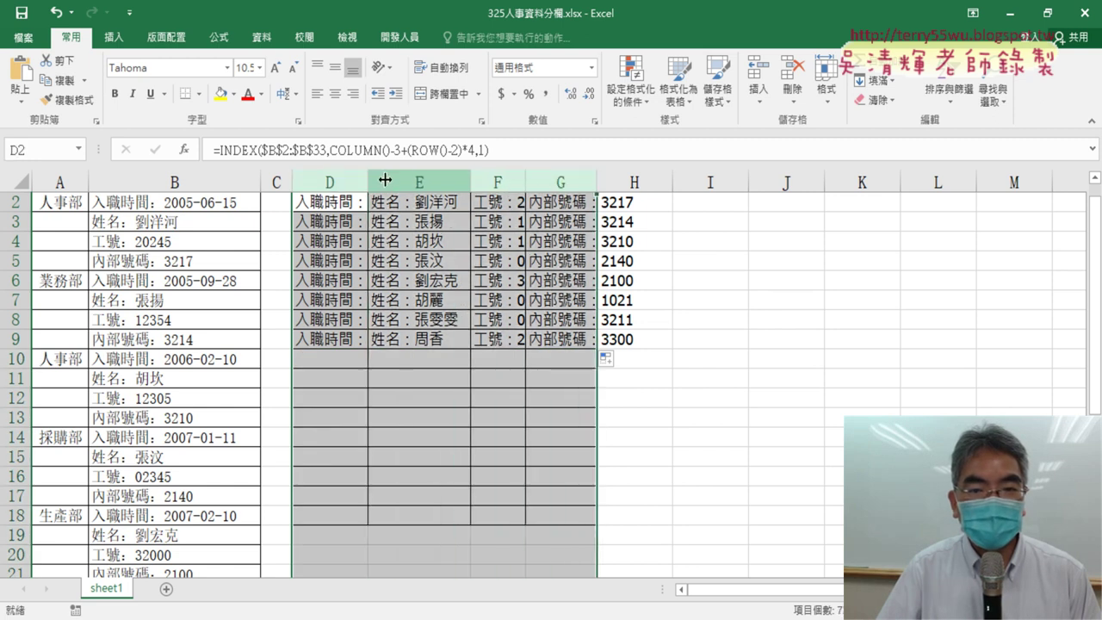
pyautogui.doubleClick(368, 179)
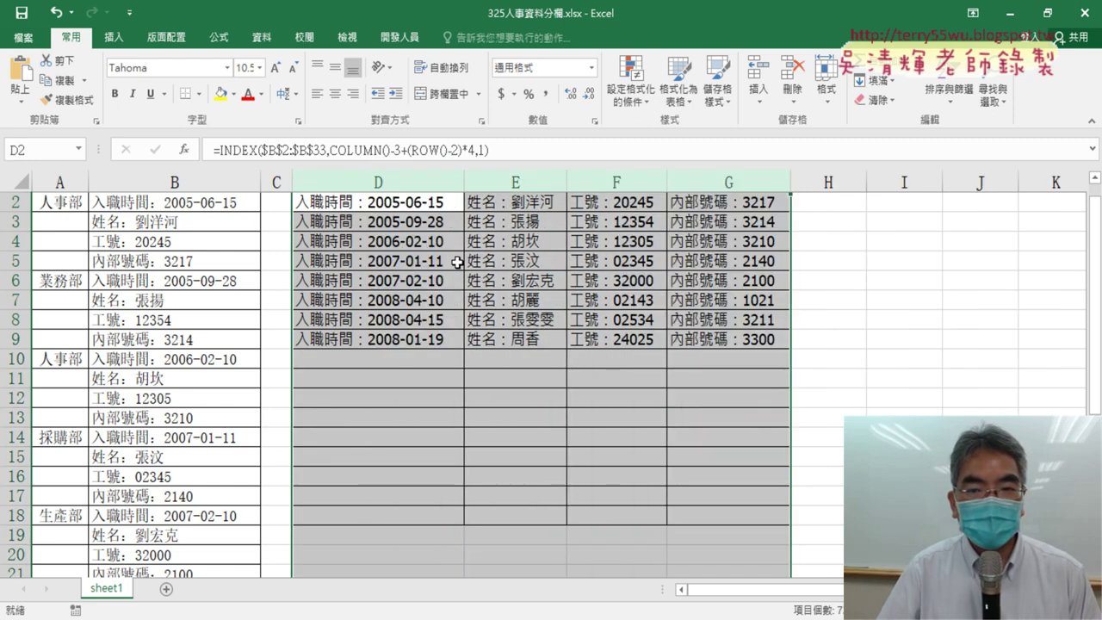
pyautogui.scroll(1, 521, 283)
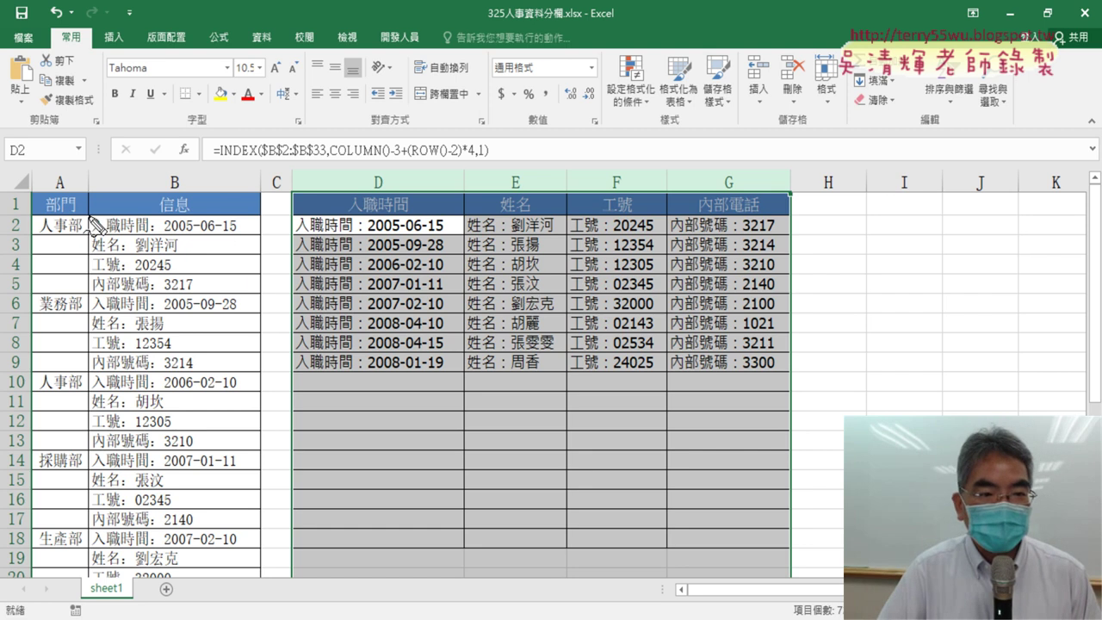
pyautogui.moveTo(88, 218); pyautogui.dragTo(87, 327)
pyautogui.moveTo(112, 211)
pyautogui.mouseDown()
pyautogui.moveTo(232, 209)
pyautogui.moveTo(243, 370)
pyautogui.mouseUp()
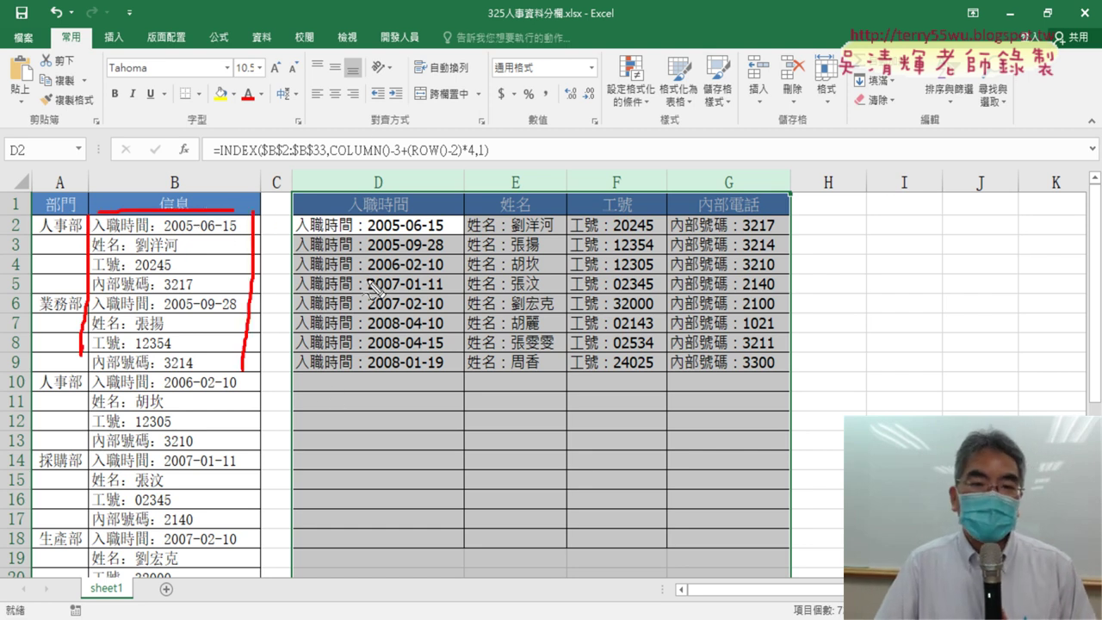
# Annotate the 信息 column, ROW()-2 part, and columns C, D, F, G with red pen marks.
pyautogui.moveTo(181, 207)
pyautogui.mouseDown()
pyautogui.moveTo(443, 137)
pyautogui.moveTo(469, 121)
pyautogui.mouseUp()
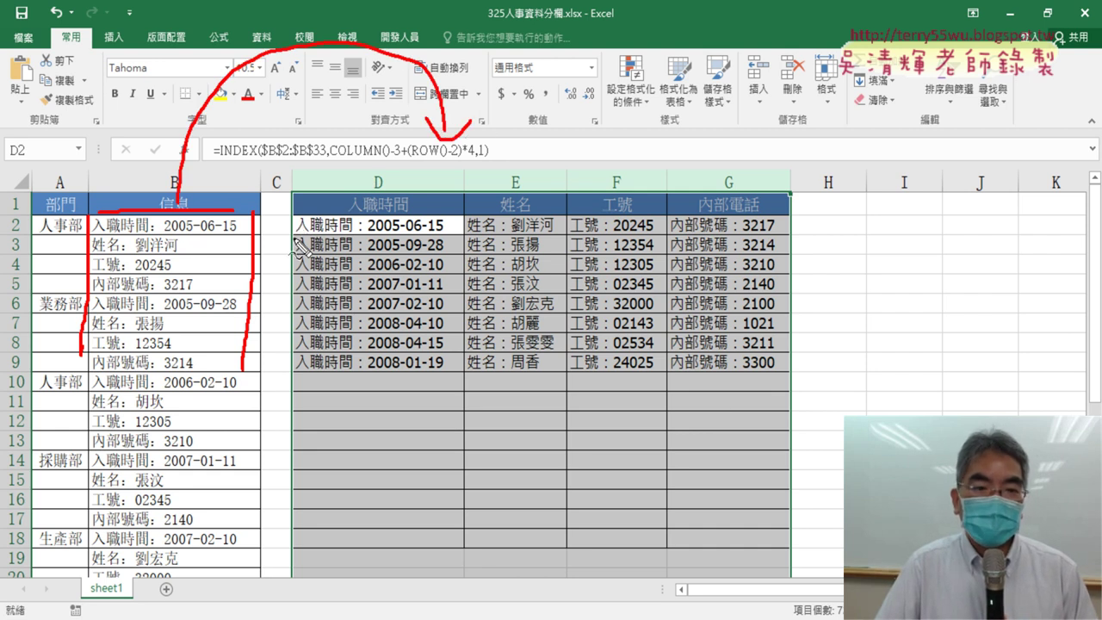
pyautogui.moveTo(286, 210); pyautogui.dragTo(285, 382)
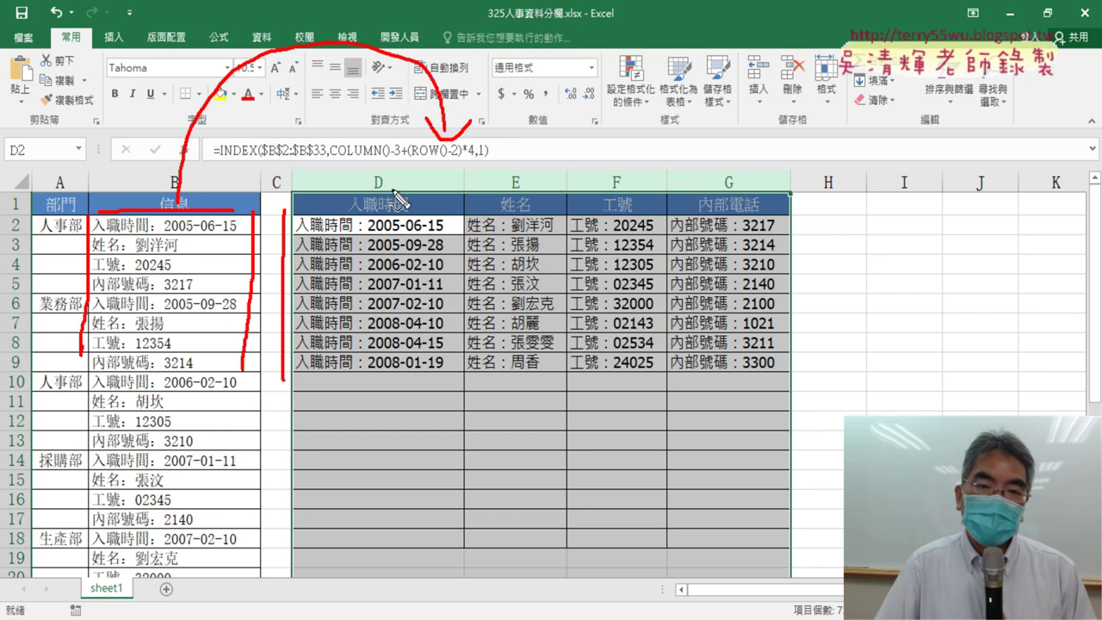
pyautogui.moveTo(365, 185); pyautogui.dragTo(403, 184)
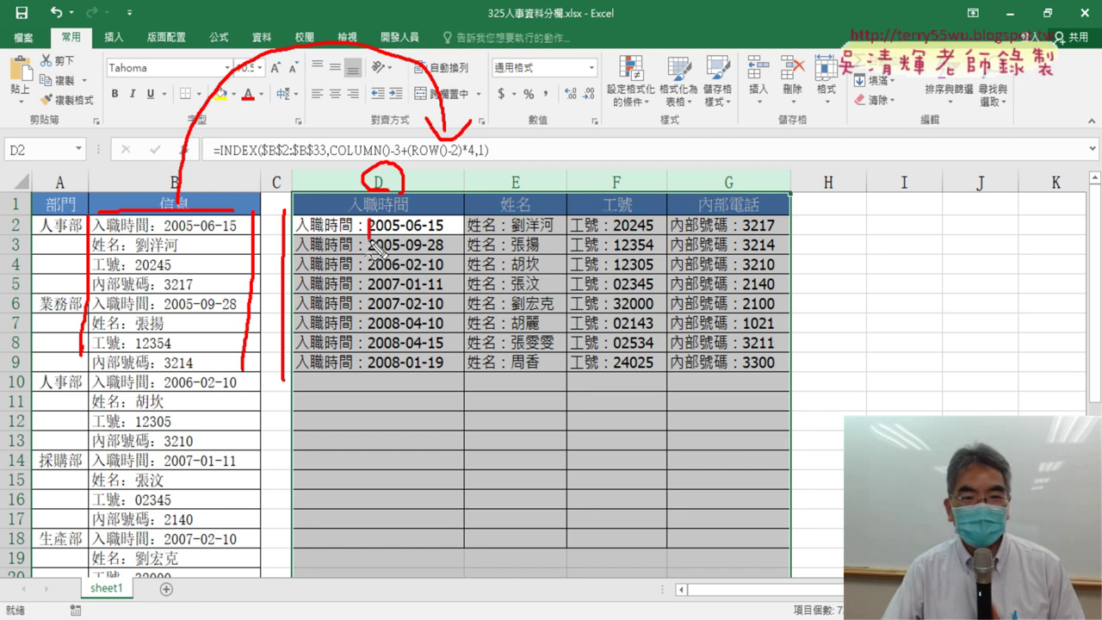
pyautogui.moveTo(368, 231)
pyautogui.mouseDown()
pyautogui.moveTo(328, 222)
pyautogui.moveTo(326, 274)
pyautogui.mouseUp()
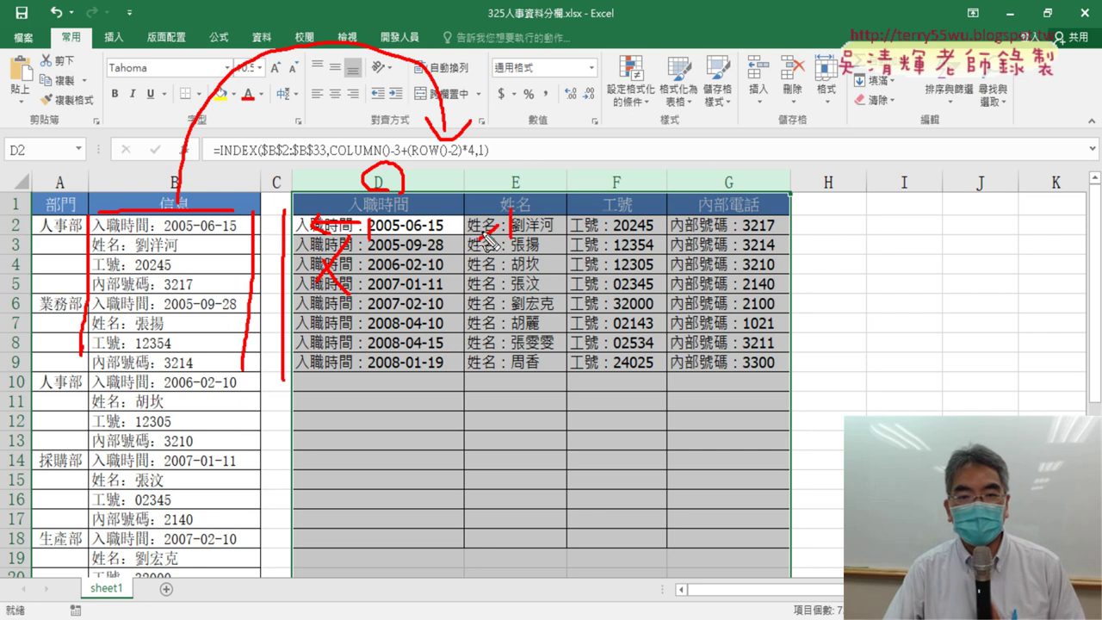
pyautogui.moveTo(613, 217); pyautogui.dragTo(616, 263)
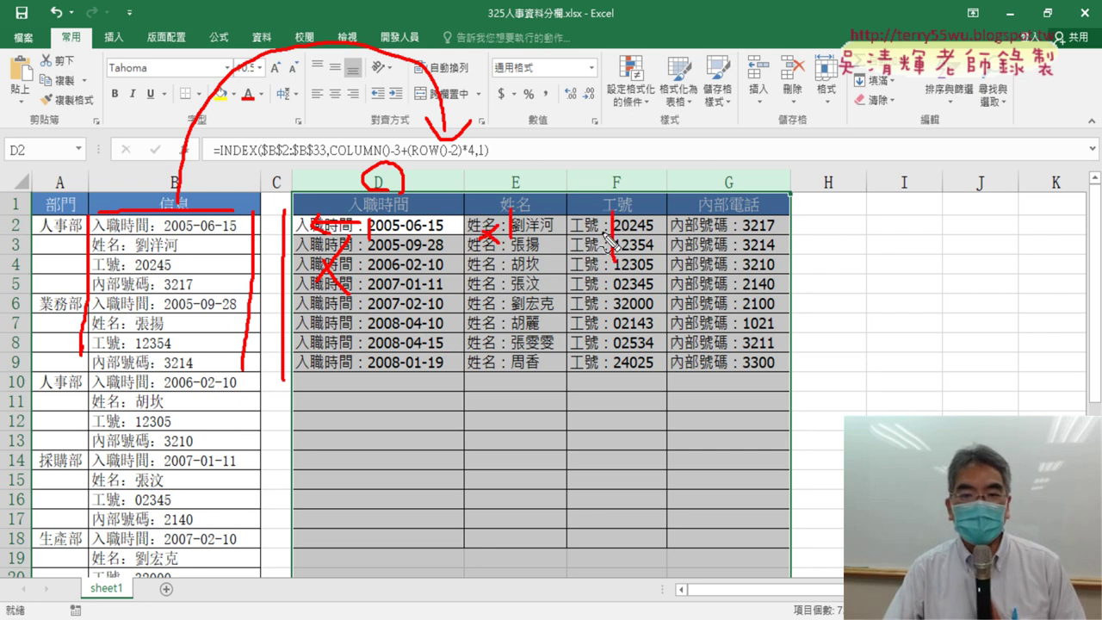
pyautogui.moveTo(747, 212)
pyautogui.mouseDown()
pyautogui.moveTo(740, 270)
pyautogui.moveTo(693, 278)
pyautogui.mouseUp()
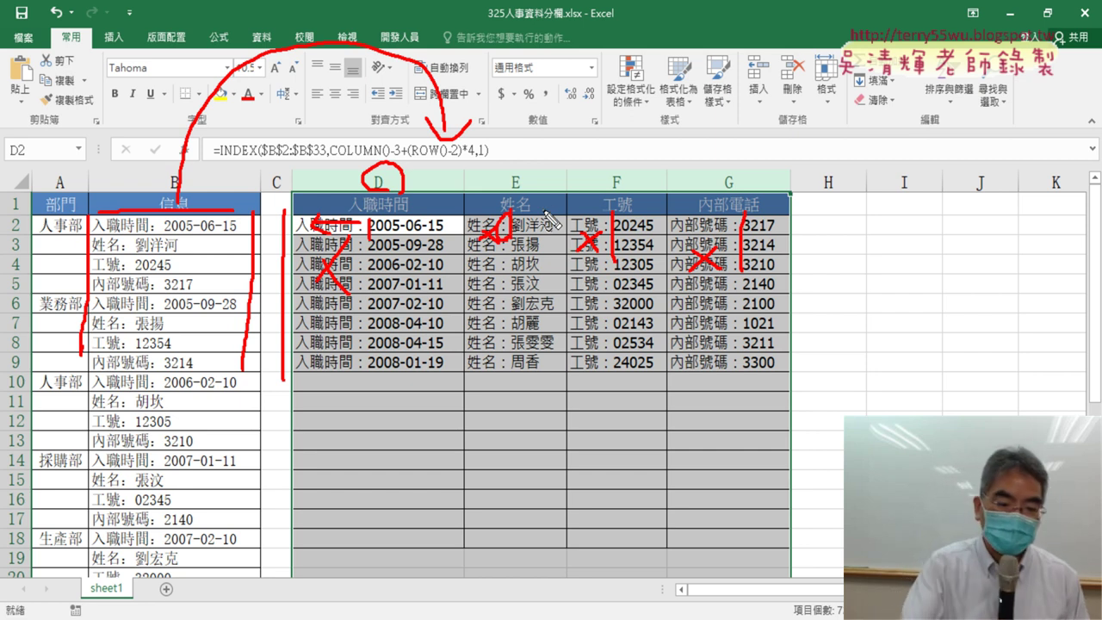
# Clear the annotations and undo twice back to the plain 1–32 numbering formula.
pyautogui.press('Escape')
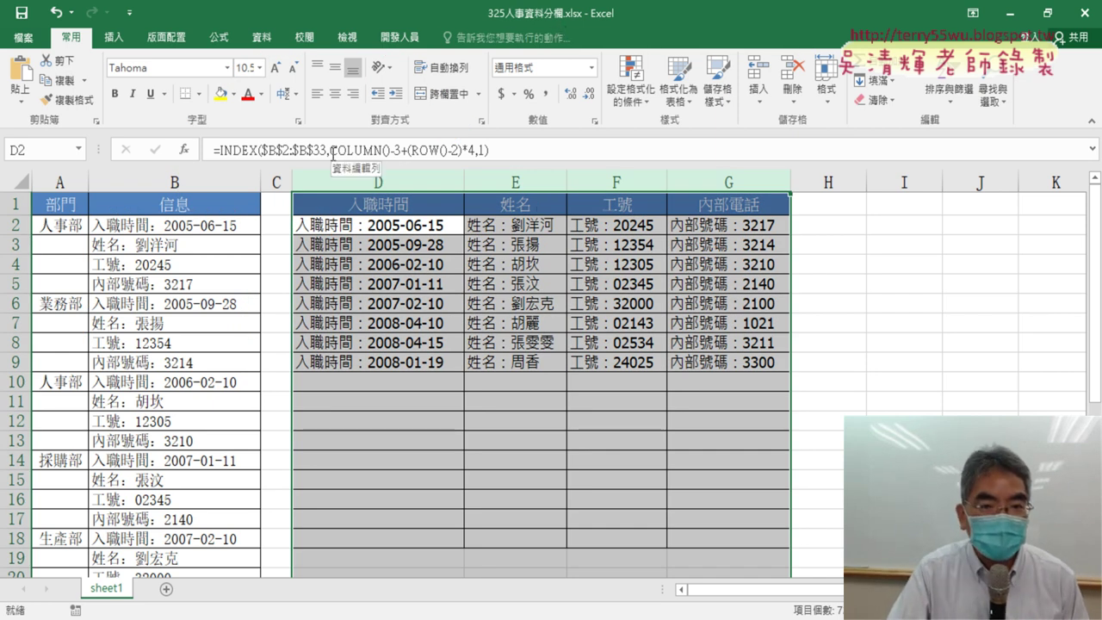
pyautogui.click(428, 381)
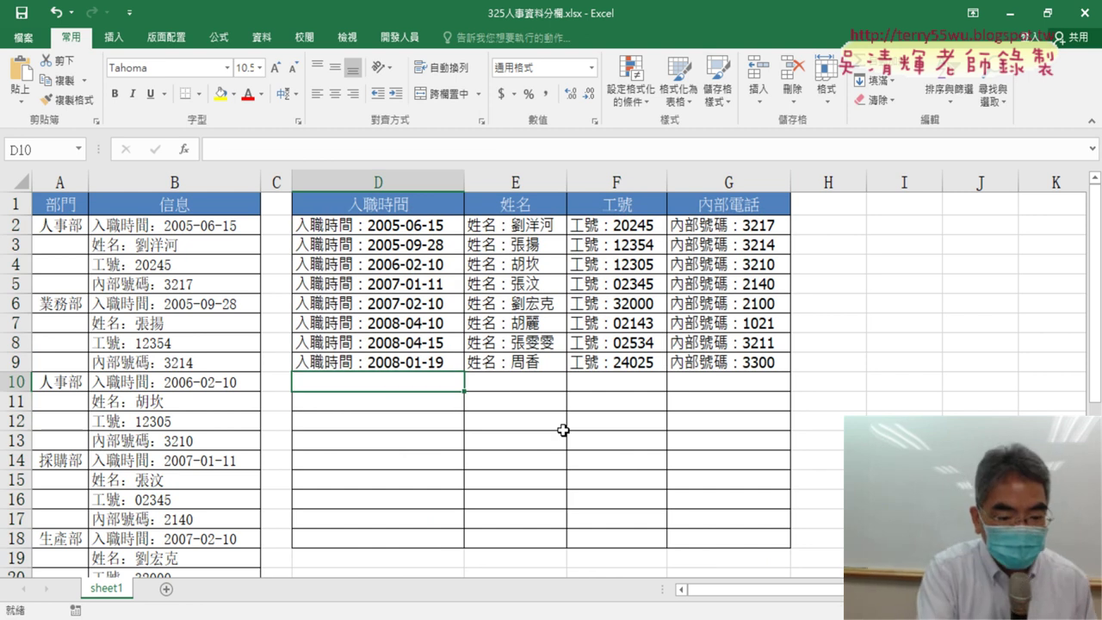
pyautogui.hotkey('ctrl', 'z')
pyautogui.hotkey('ctrl', 'z')
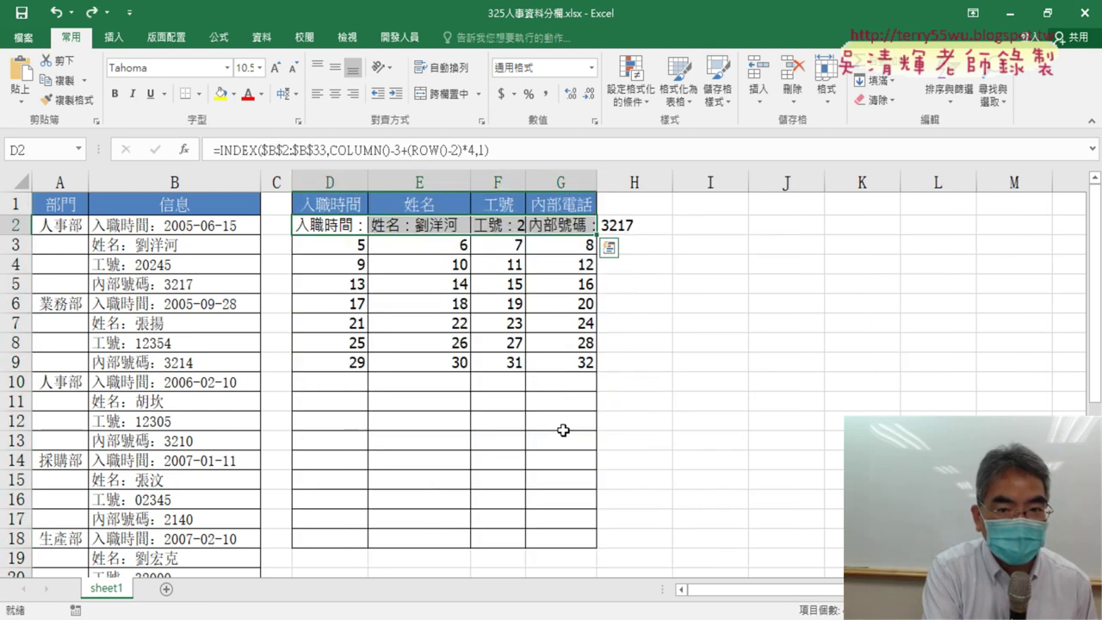
pyautogui.hotkey('ctrl', 'z')
pyautogui.hotkey('ctrl', 'z')
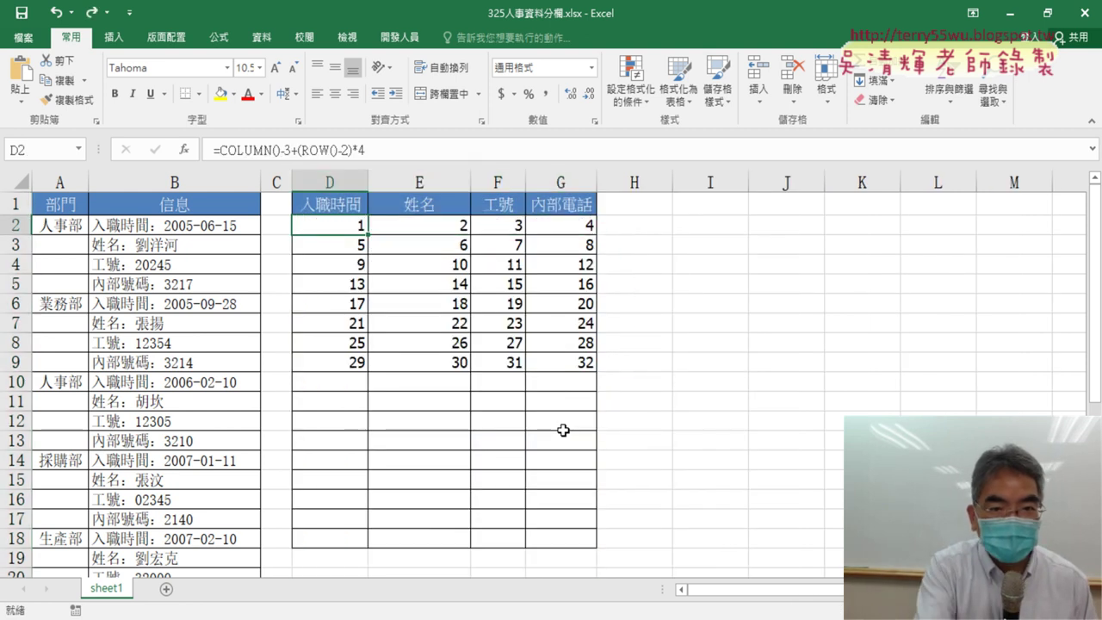
# Open the 325人事資料分欄 notes from Google Drive and select the =COLUMN()-3+(ROW()-2)*4 line.
pyautogui.hotkey('alt', 'Tab')
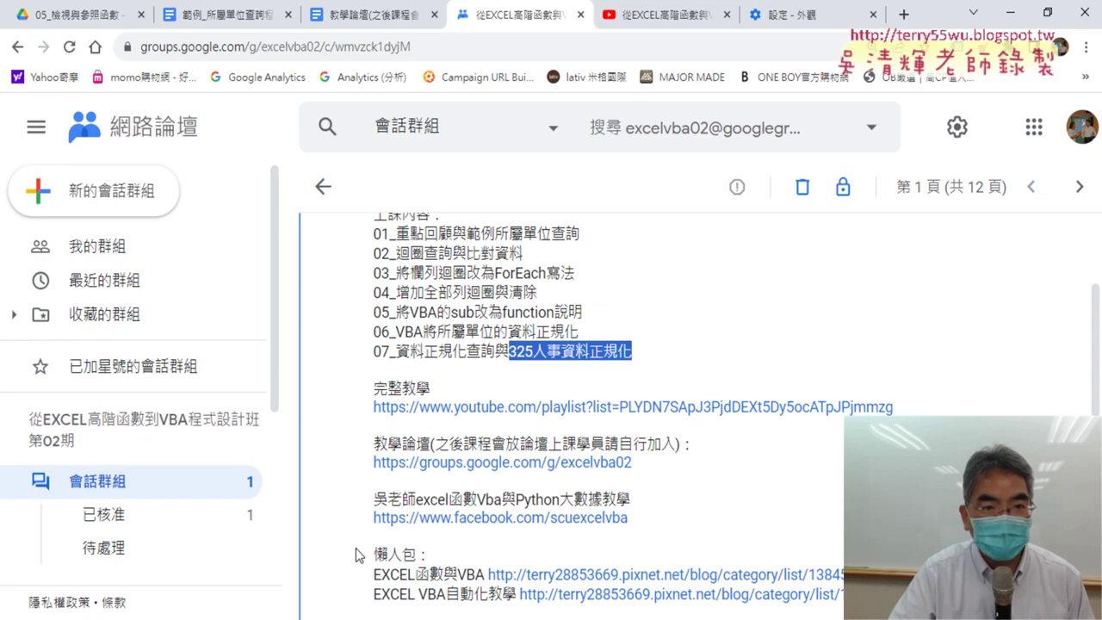
pyautogui.click(94, 17)
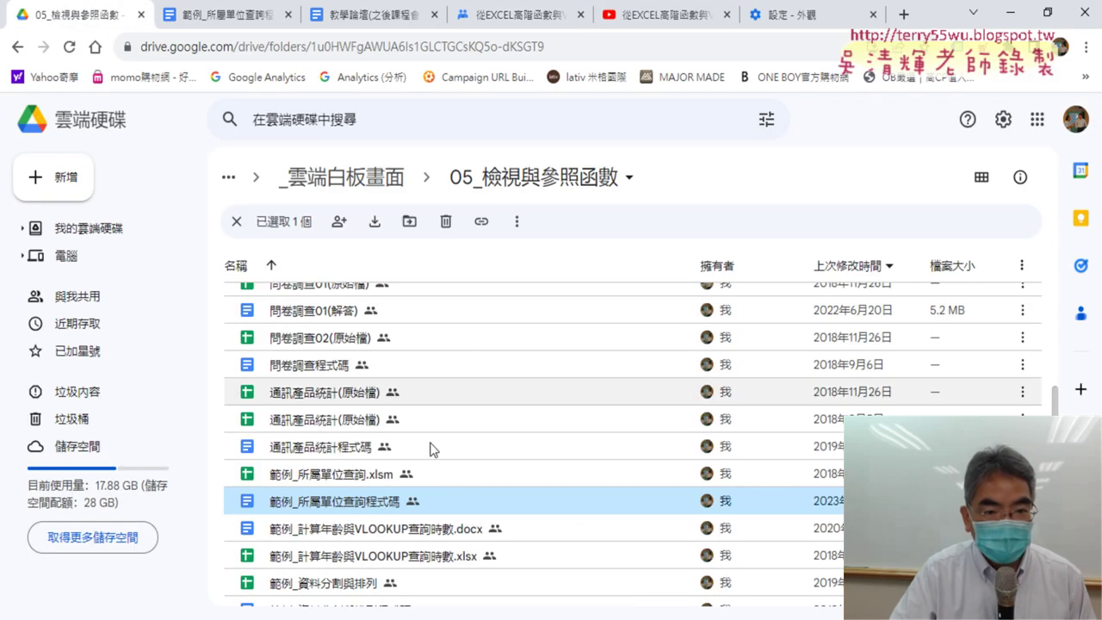
pyautogui.scroll(3, 445, 487)
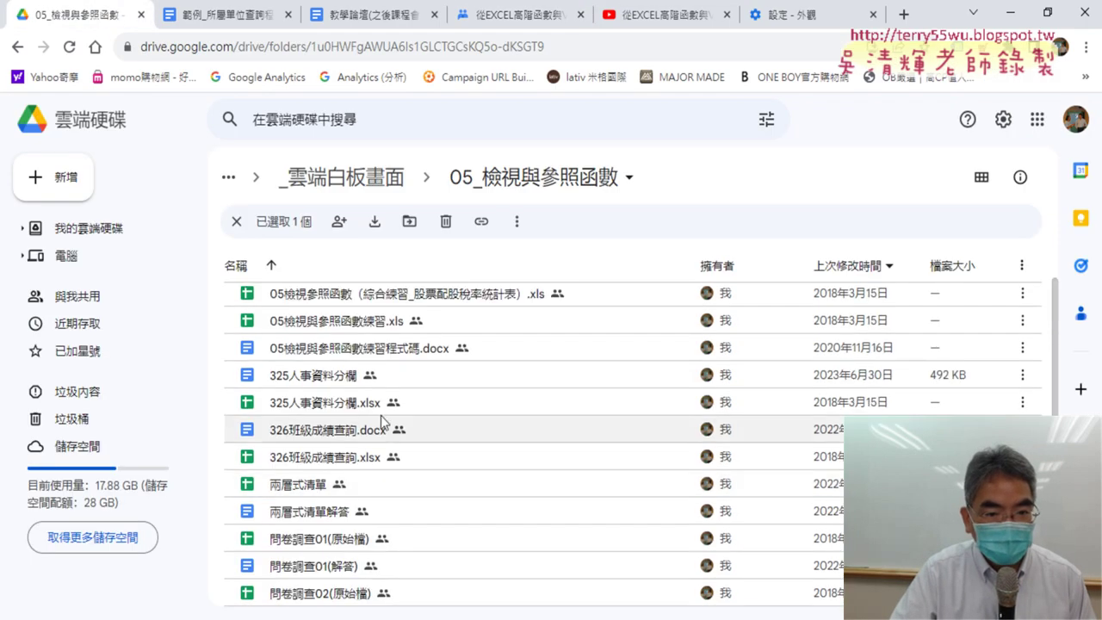
pyautogui.doubleClick(323, 377)
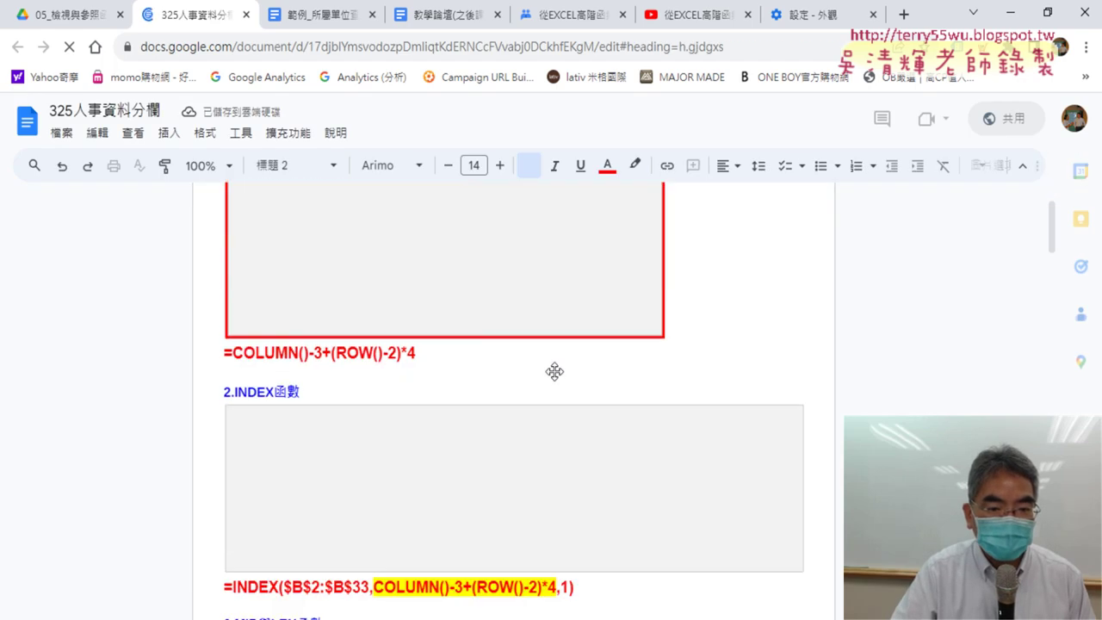
pyautogui.moveTo(419, 294); pyautogui.dragTo(225, 297)
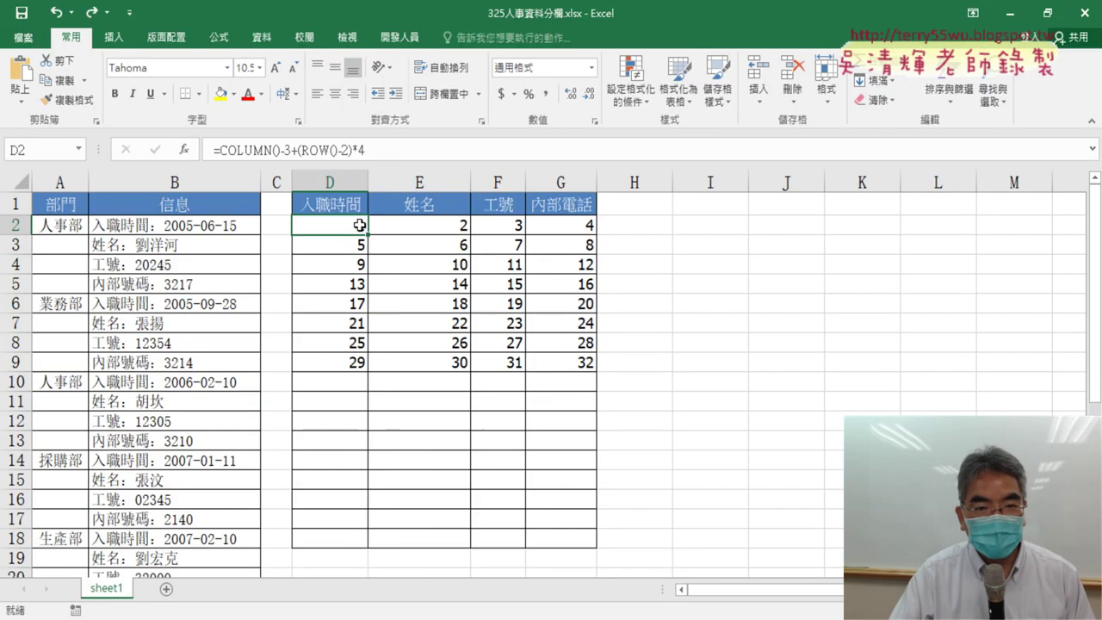
# Open D2's =COLUMN()-3+(ROW()-2)*4 formula for editing.
pyautogui.doubleClick(341, 224)
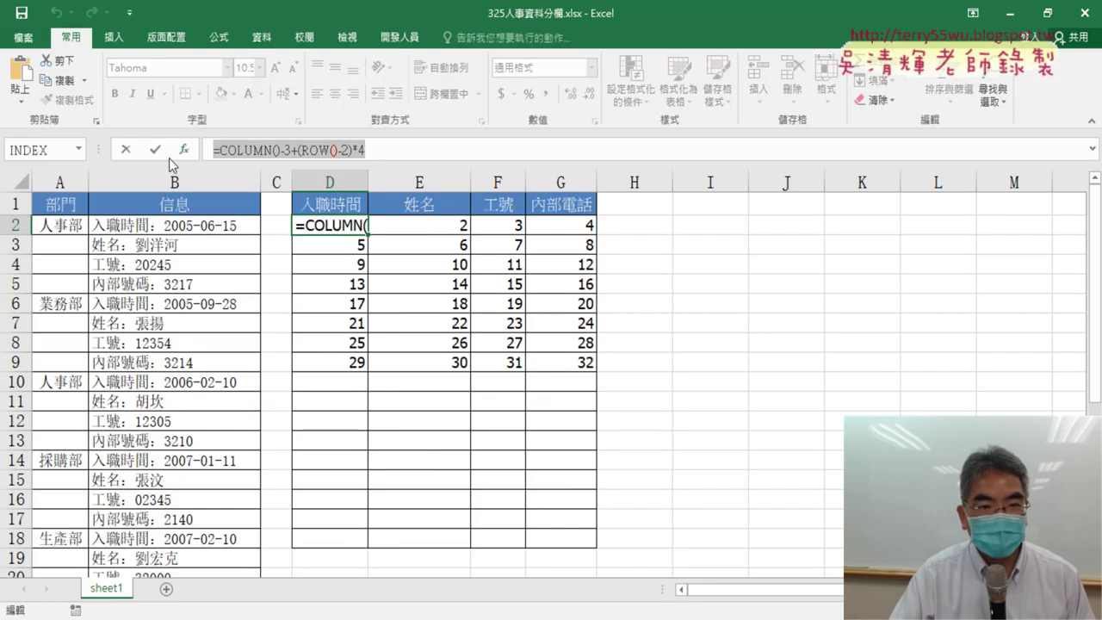